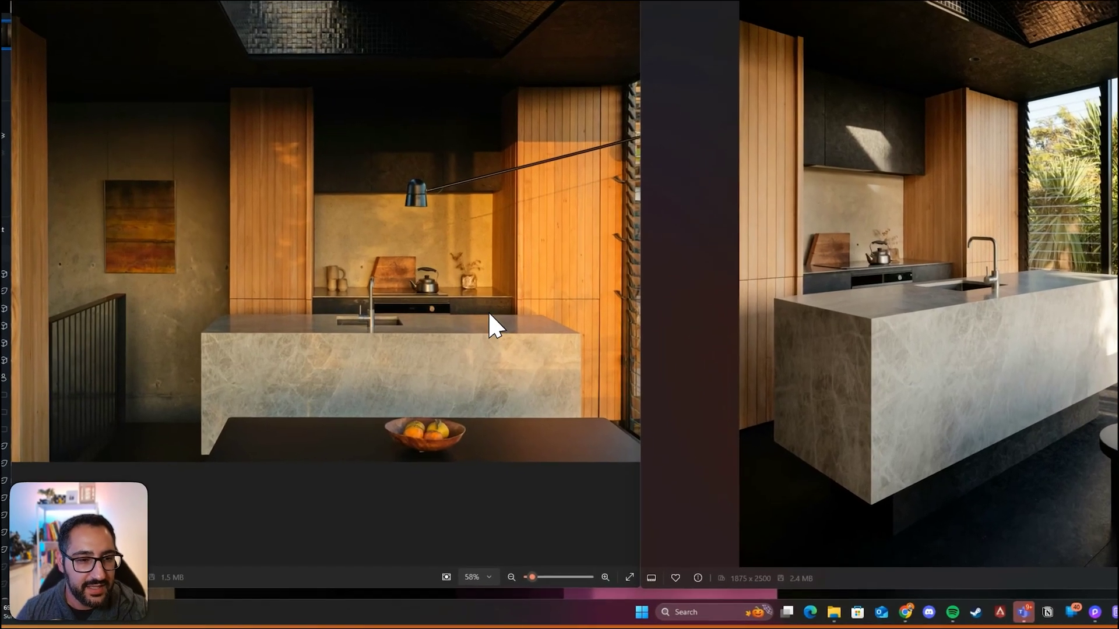
Zoom in and out on the two kitchen reference photos to compare them.
scroll(443, 350, up, 10)
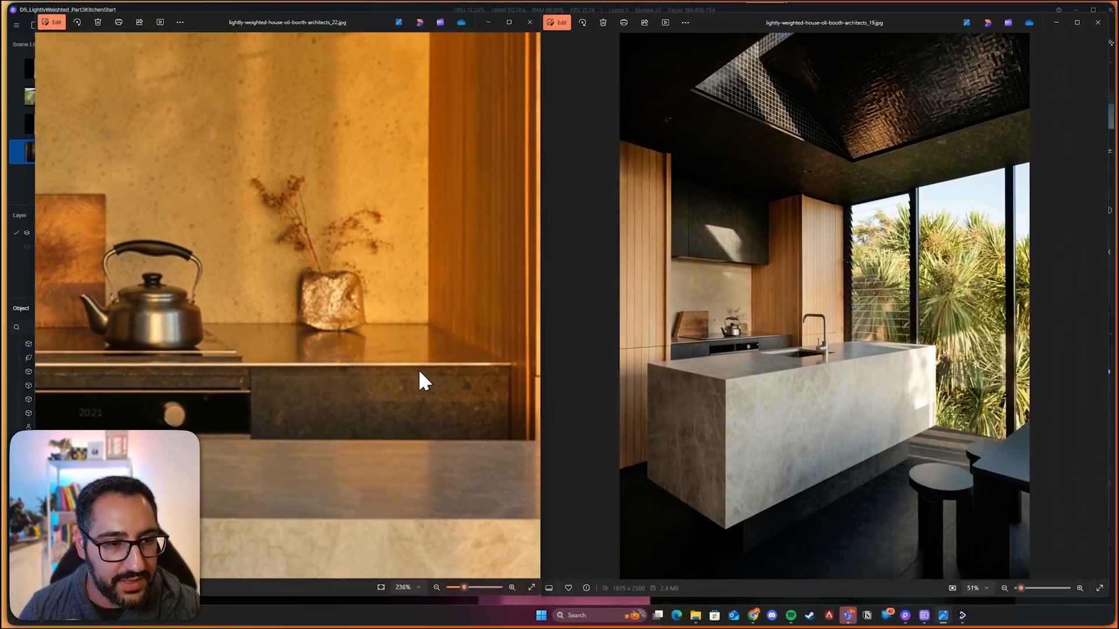
scroll(529, 313, down, 9)
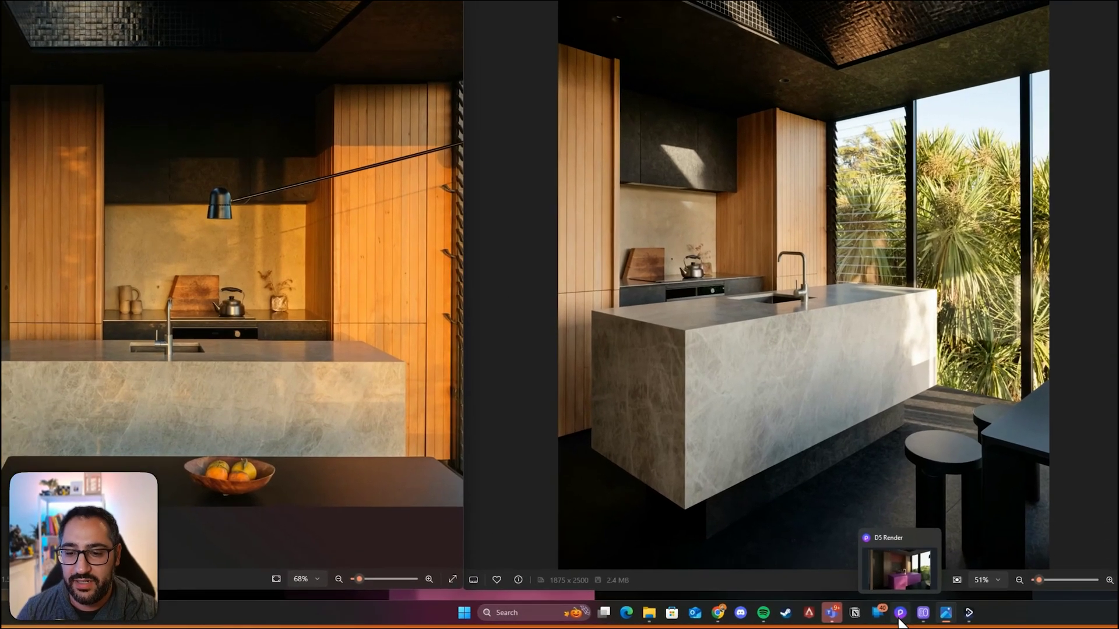
In the Kitchen view, rotate the Sunrise sky light from 161.7° to 253.3°.
click(903, 614)
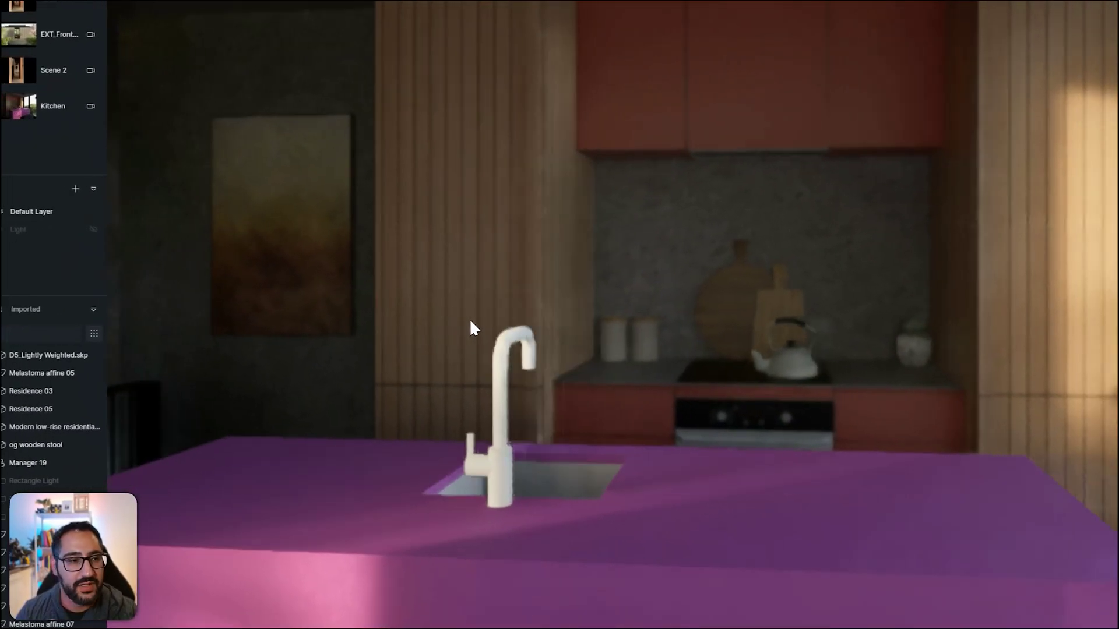
click(41, 107)
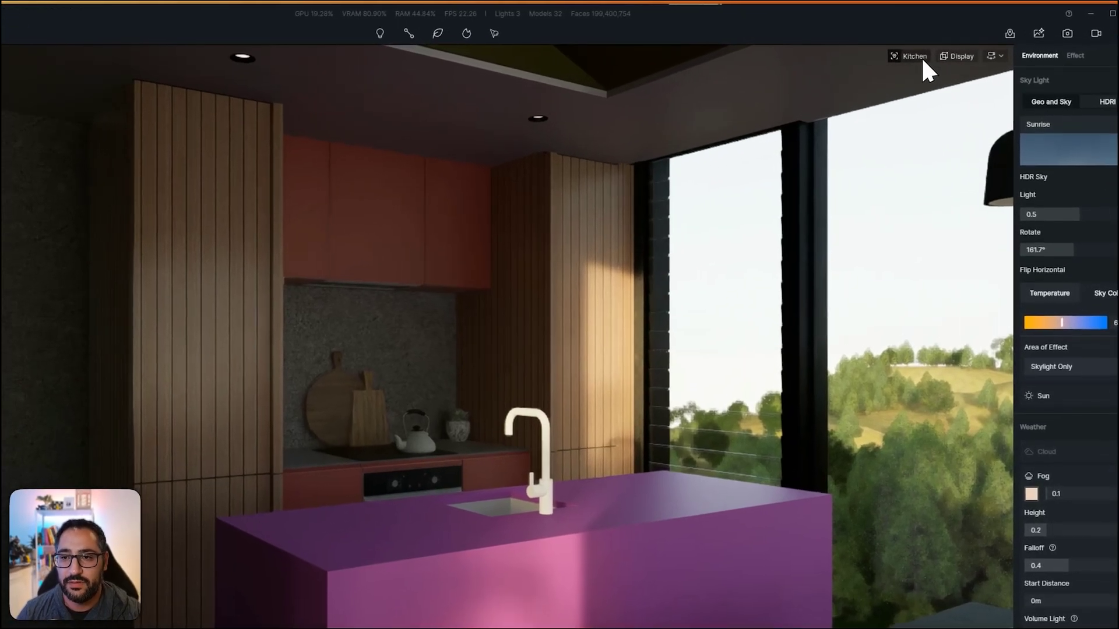
click(998, 46)
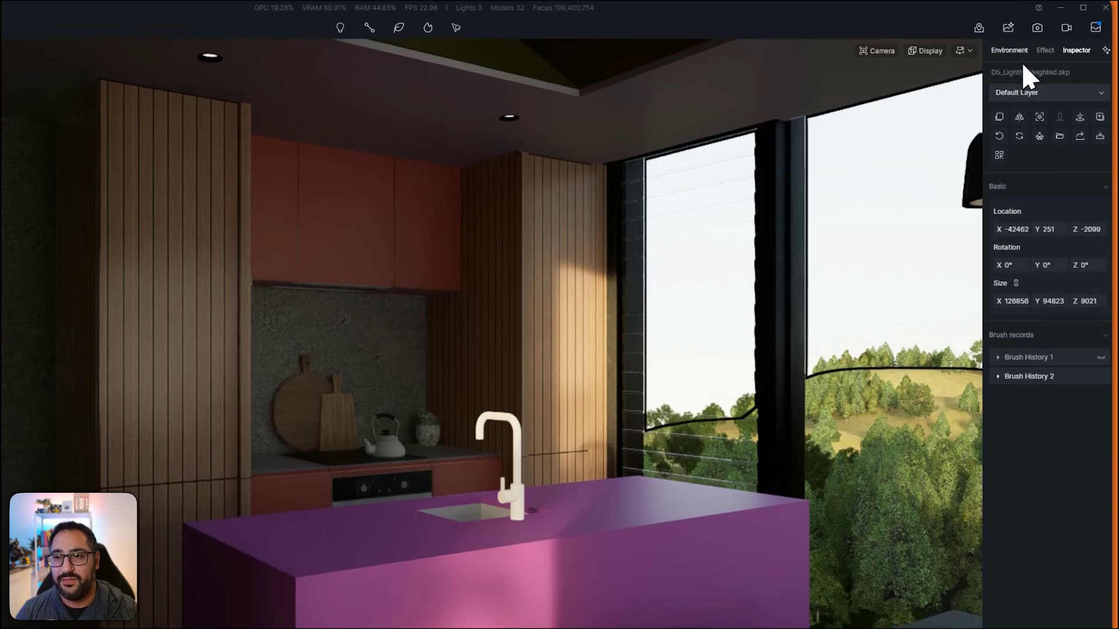
click(1014, 53)
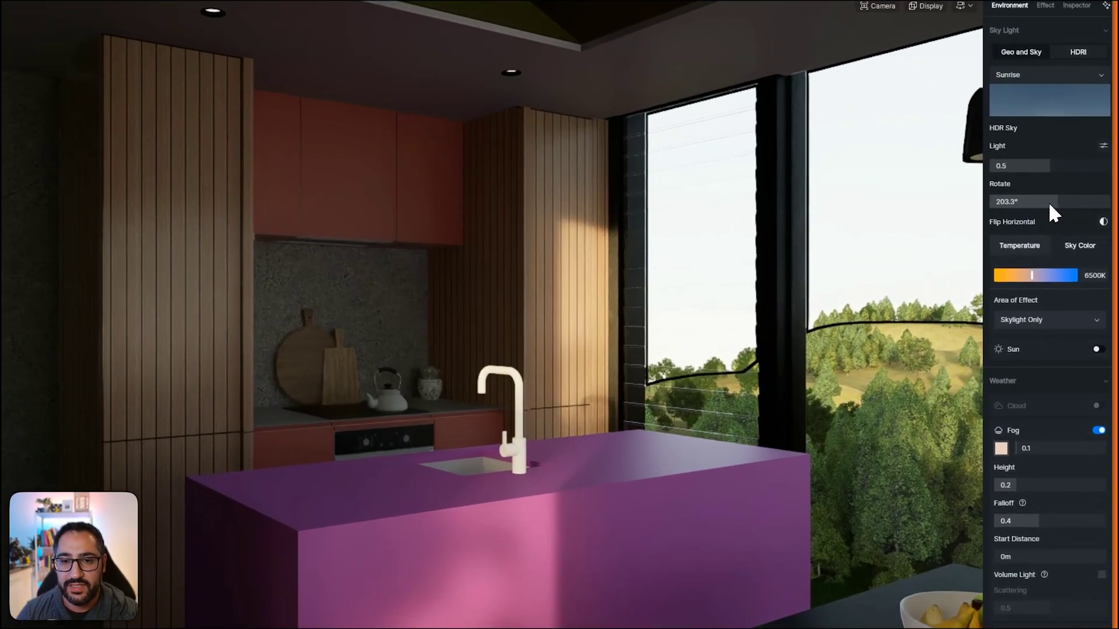
drag(1063, 199, 1083, 195)
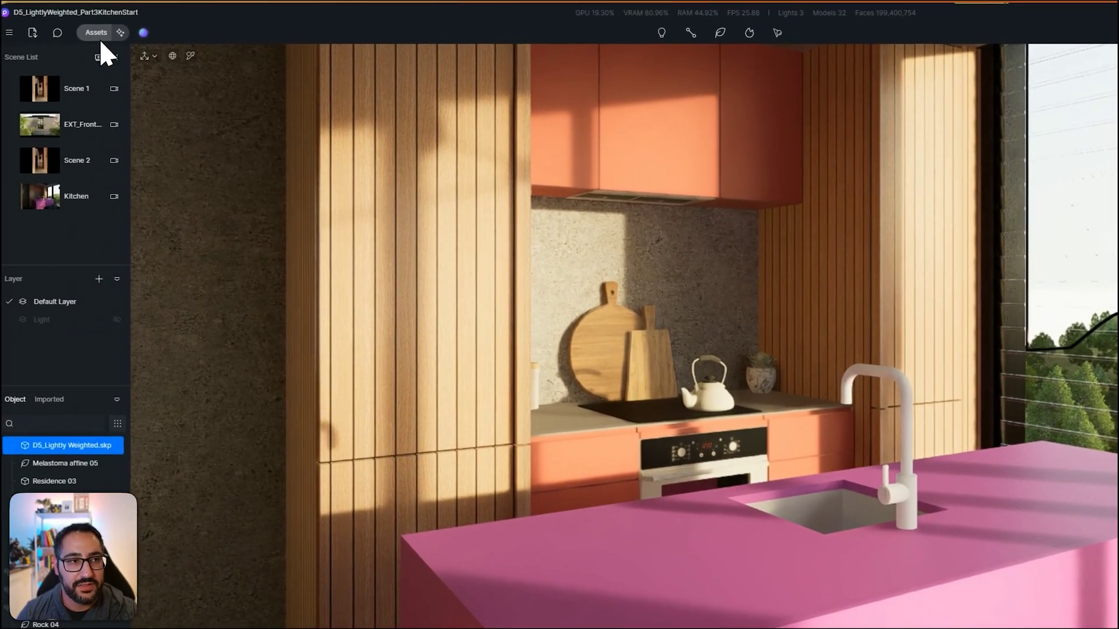
Drop the Aluminum Alloy material from the Metal library onto the kitchen faucet.
click(101, 40)
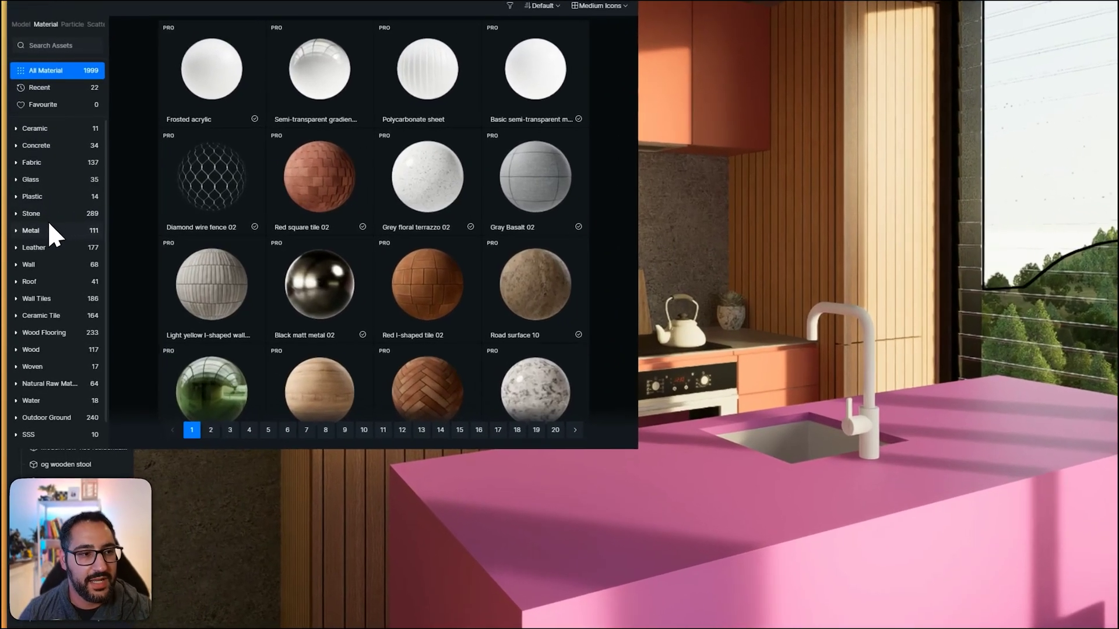
click(42, 290)
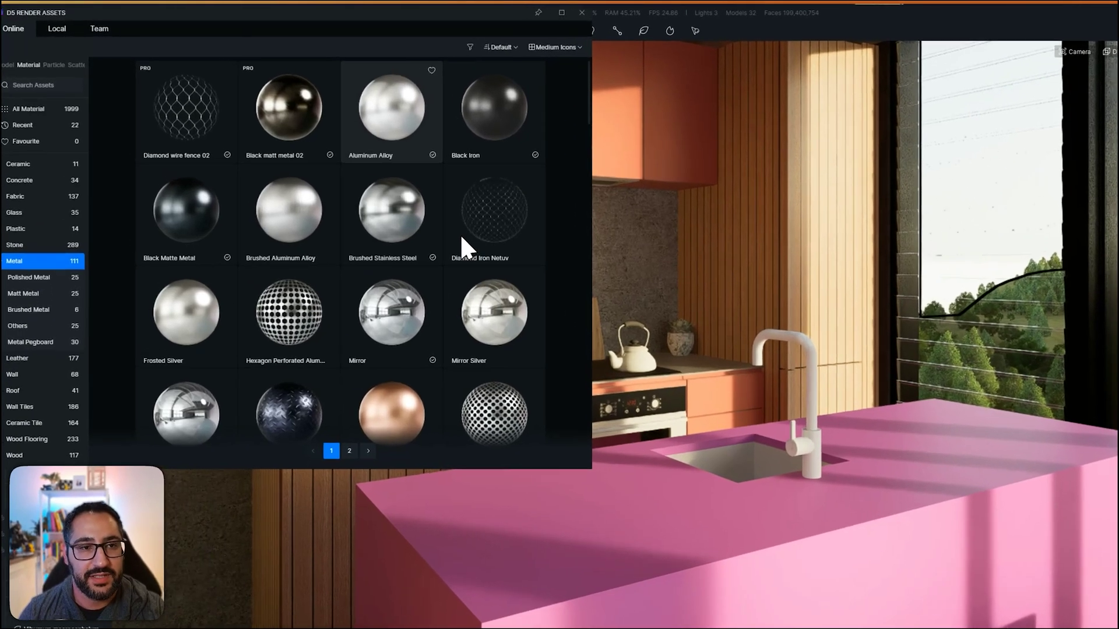
click(359, 108)
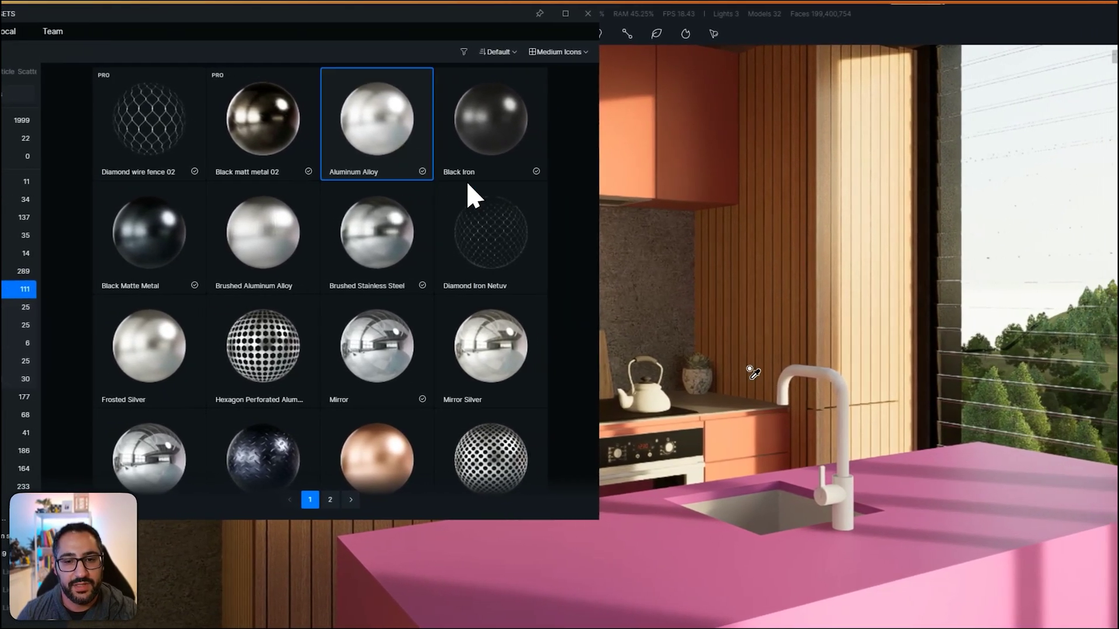
click(887, 437)
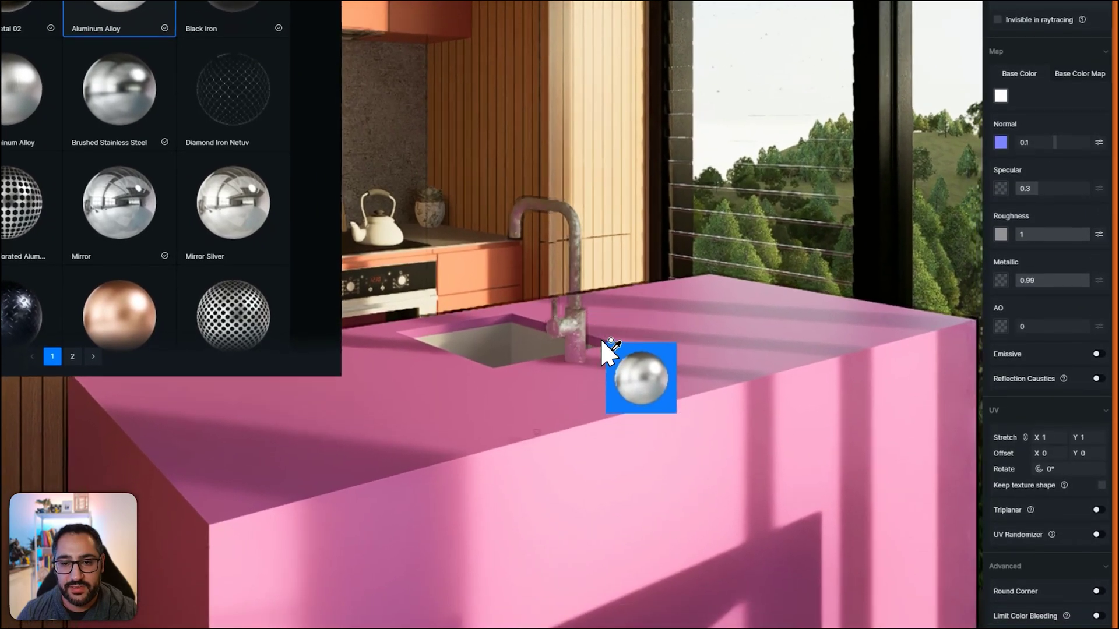
scroll(653, 379, up, 5)
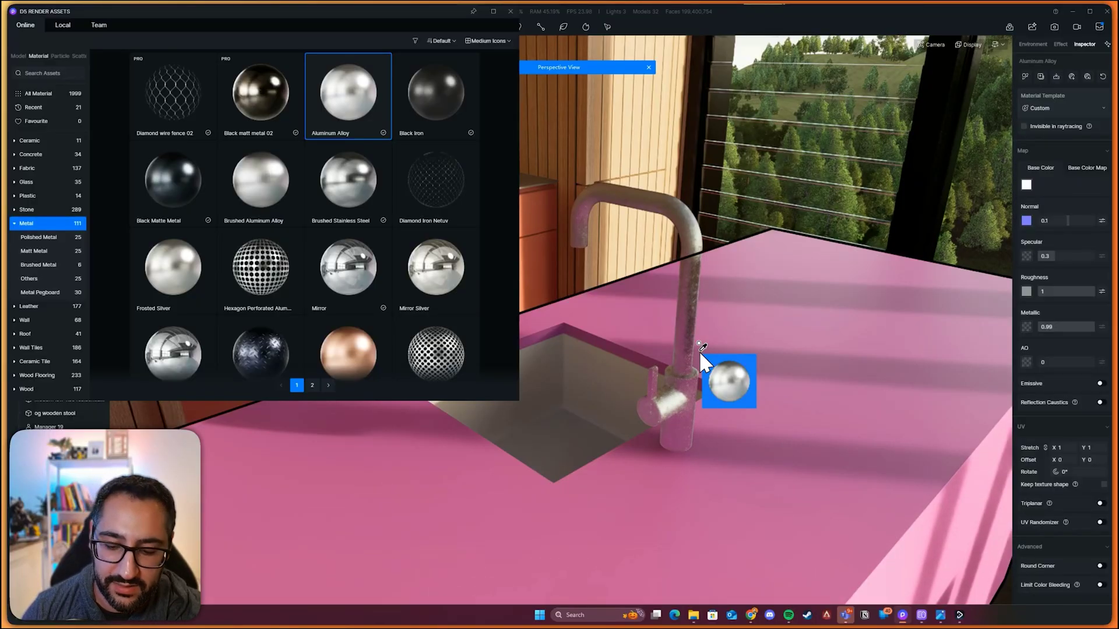
click(698, 351)
scroll(582, 344, up, 5)
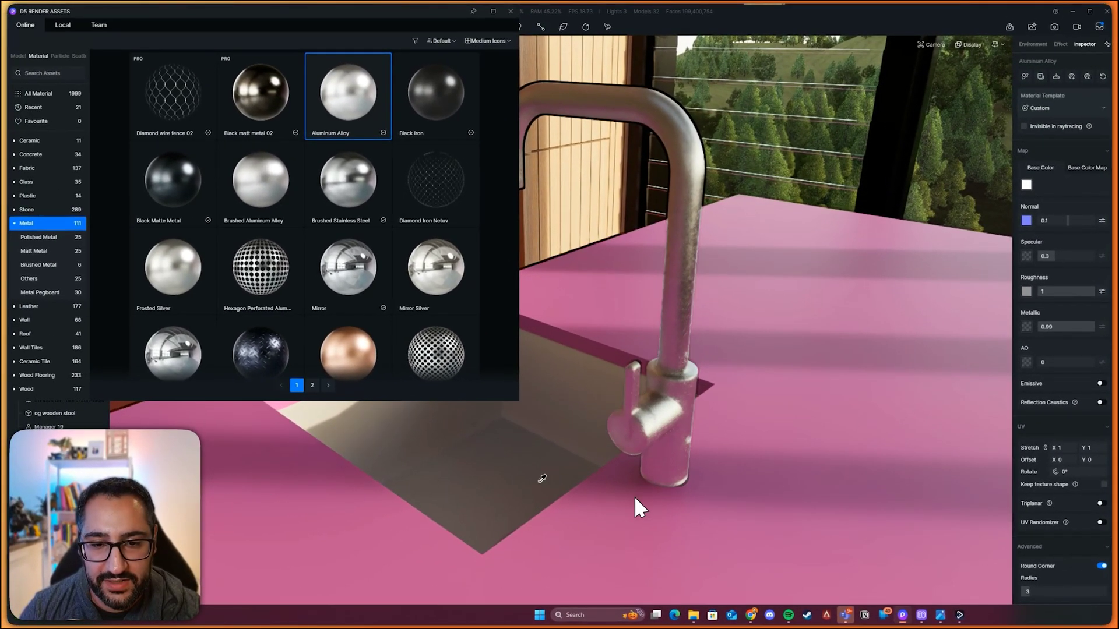
Give the faucet material Round Corner radius 1.6 and roughness 0.61.
click(1101, 566)
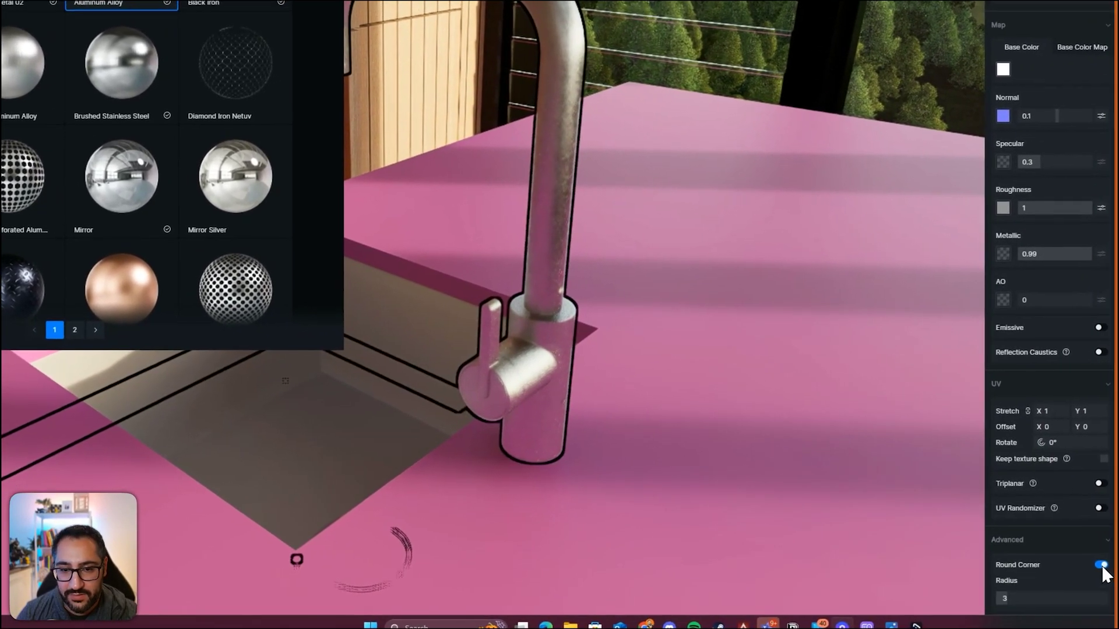
click(1100, 565)
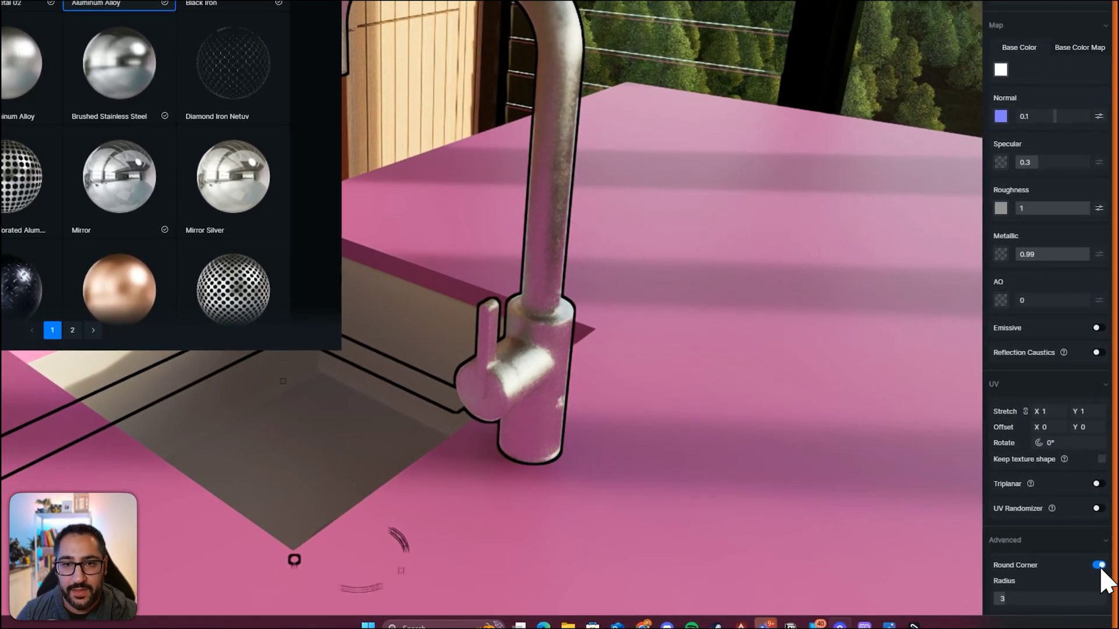
double_click(1001, 600)
text(1.6)
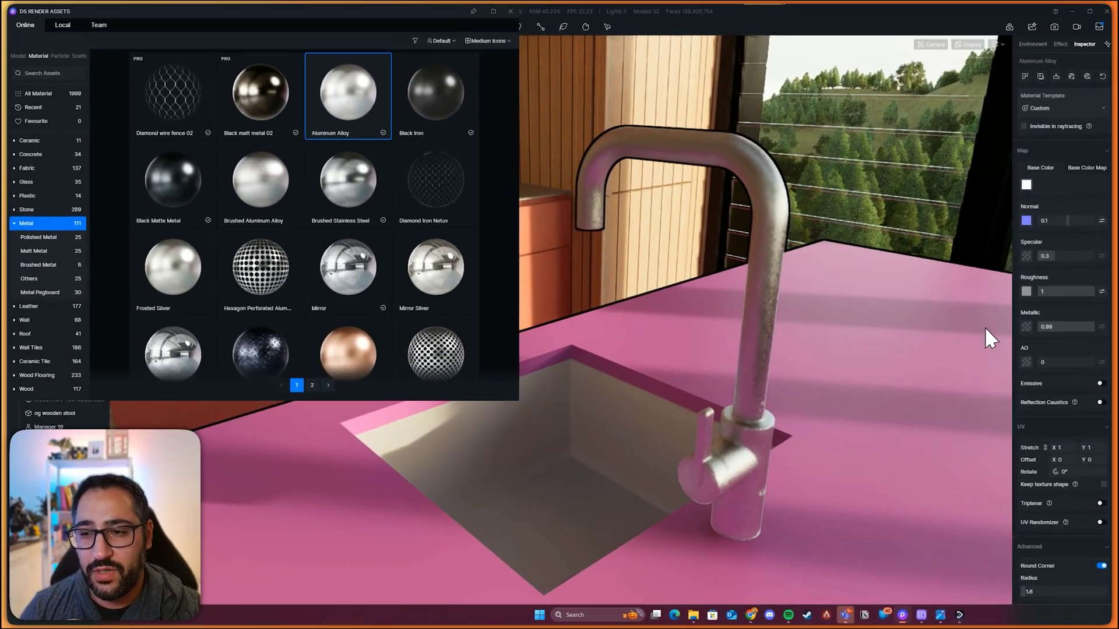
click(1087, 291)
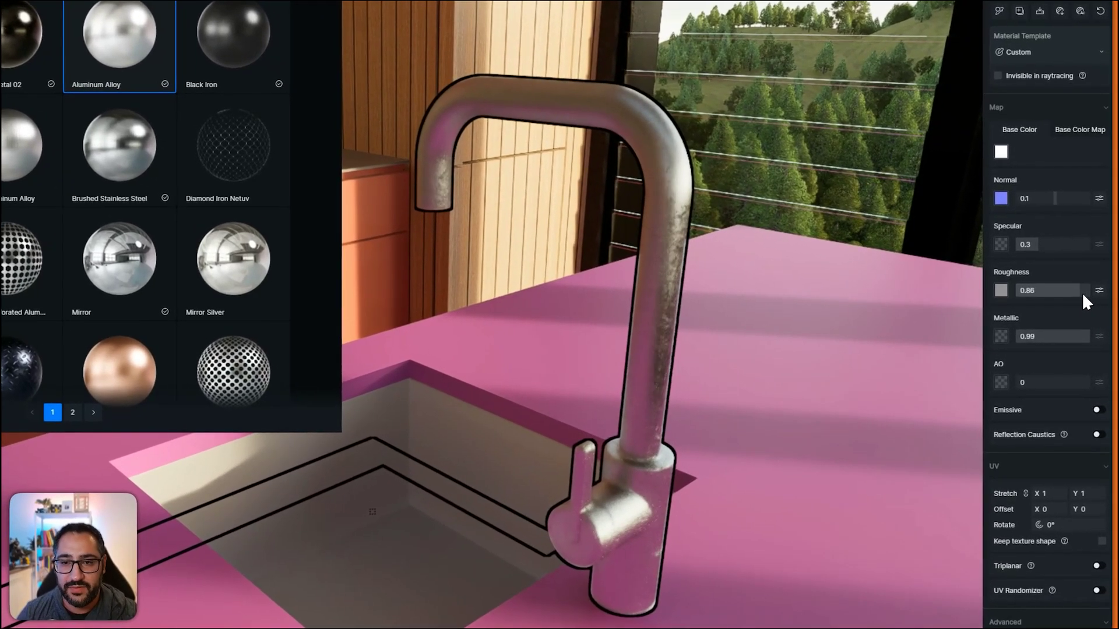
mouse_move(1082, 292)
mouse_down()
mouse_move(974, 303)
mouse_move(1061, 295)
mouse_up()
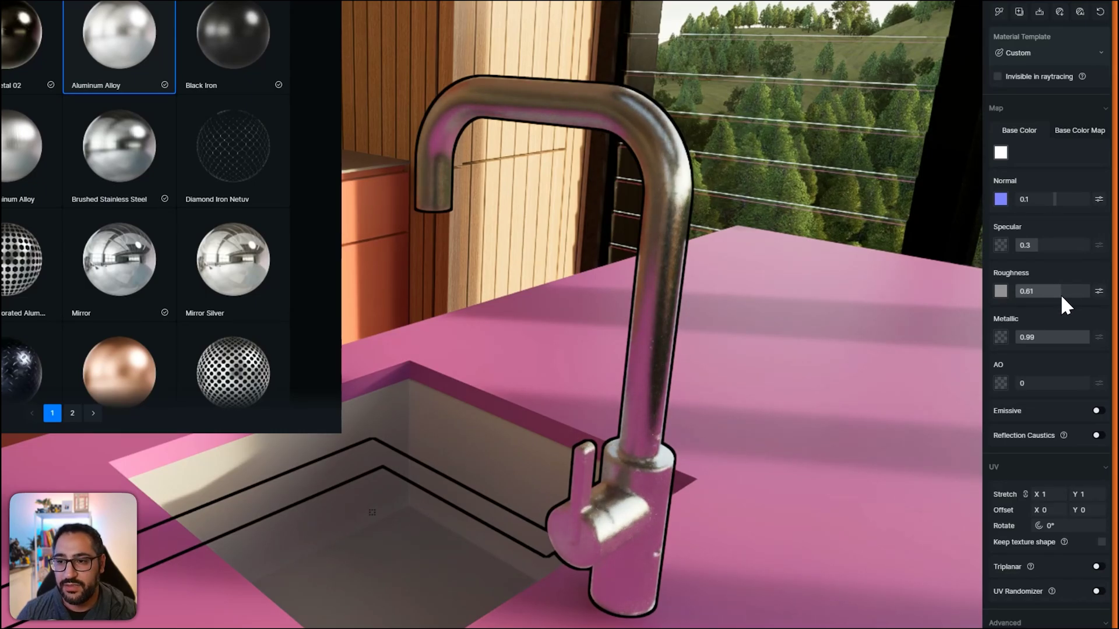
Apply Aluminum Alloy to the sink basin and try it on the upper cabinet.
right_drag(886, 380, 838, 413)
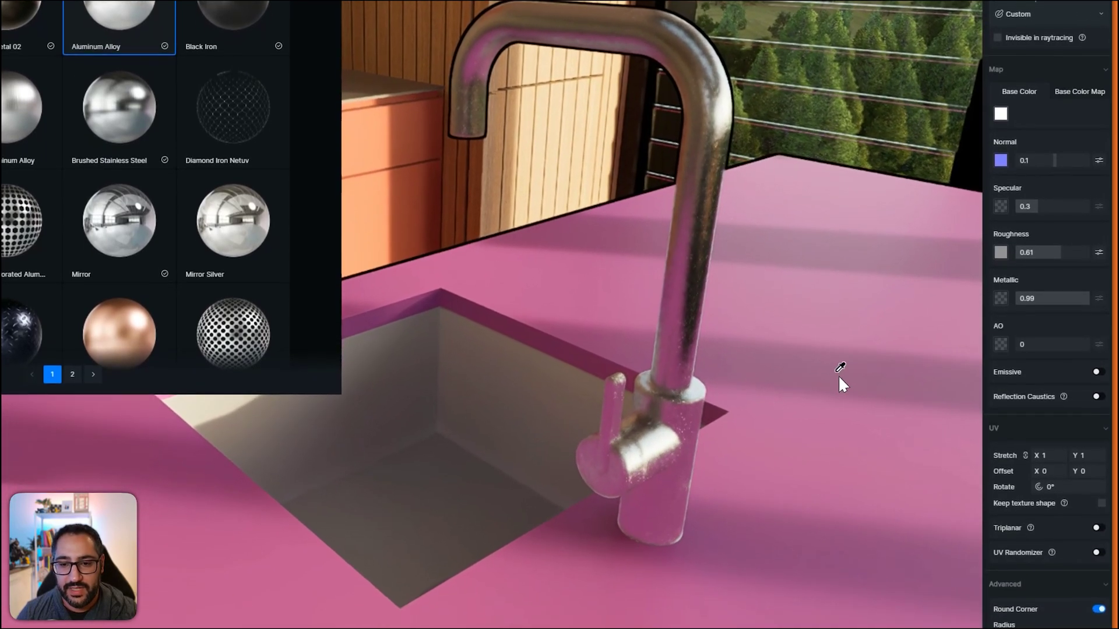
scroll(838, 374, down, 5)
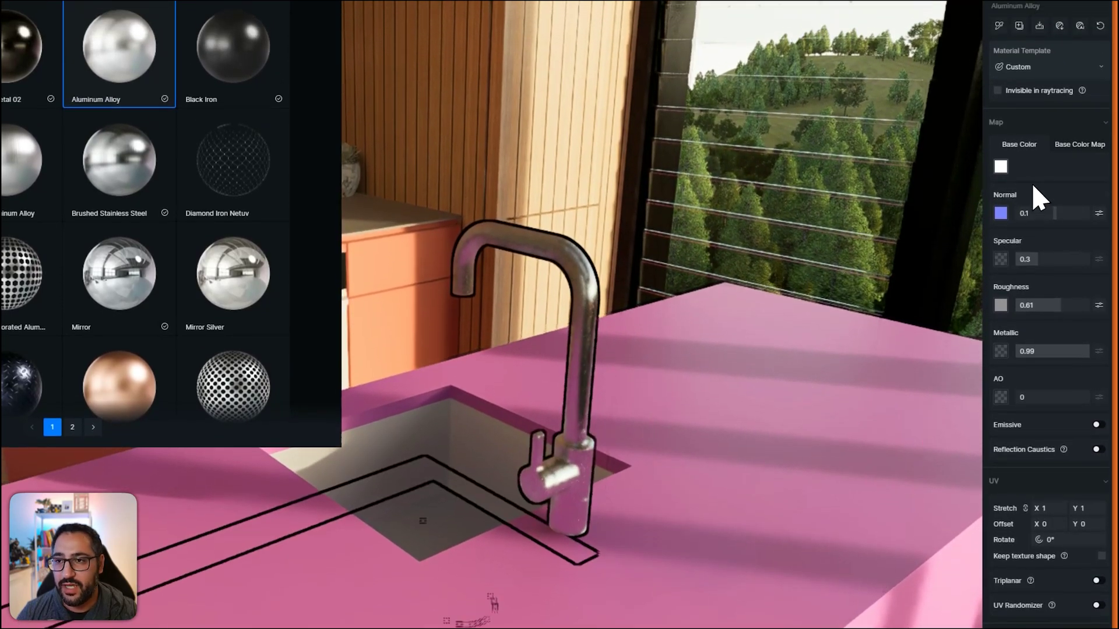
drag(120, 50, 448, 446)
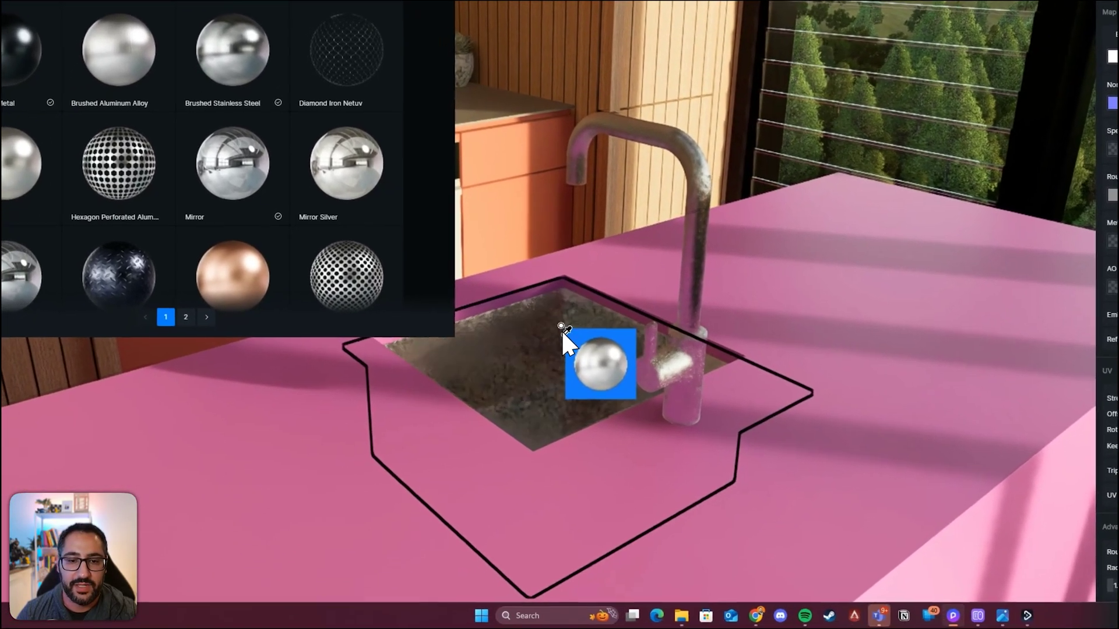
drag(563, 336, 532, 175)
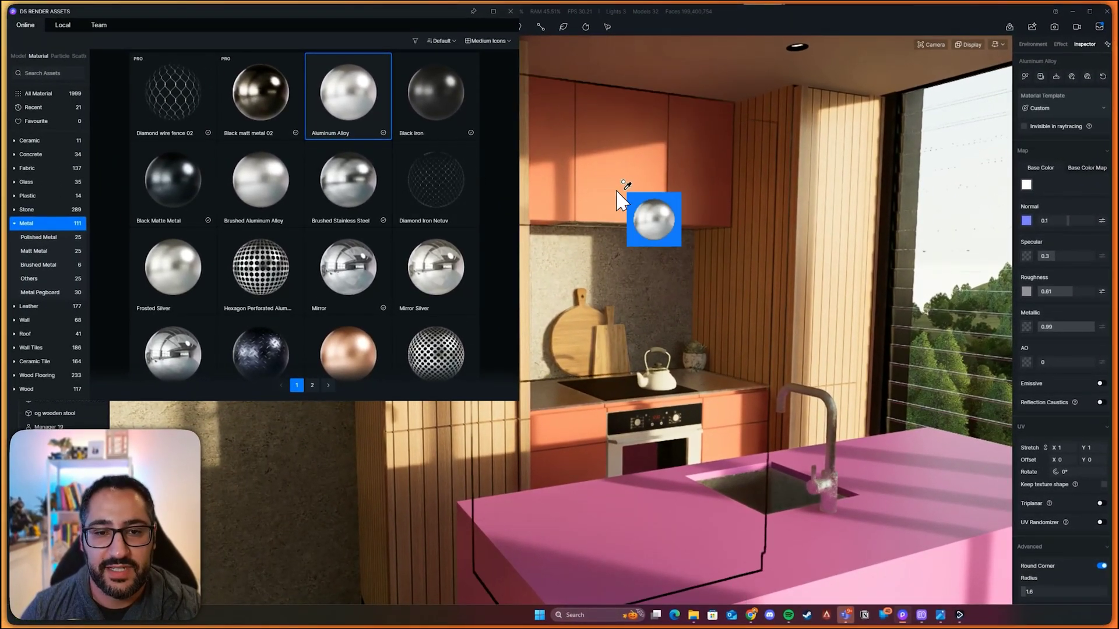
drag(618, 193, 587, 171)
Browse the Concrete materials and select Yellow Concrete.
click(70, 73)
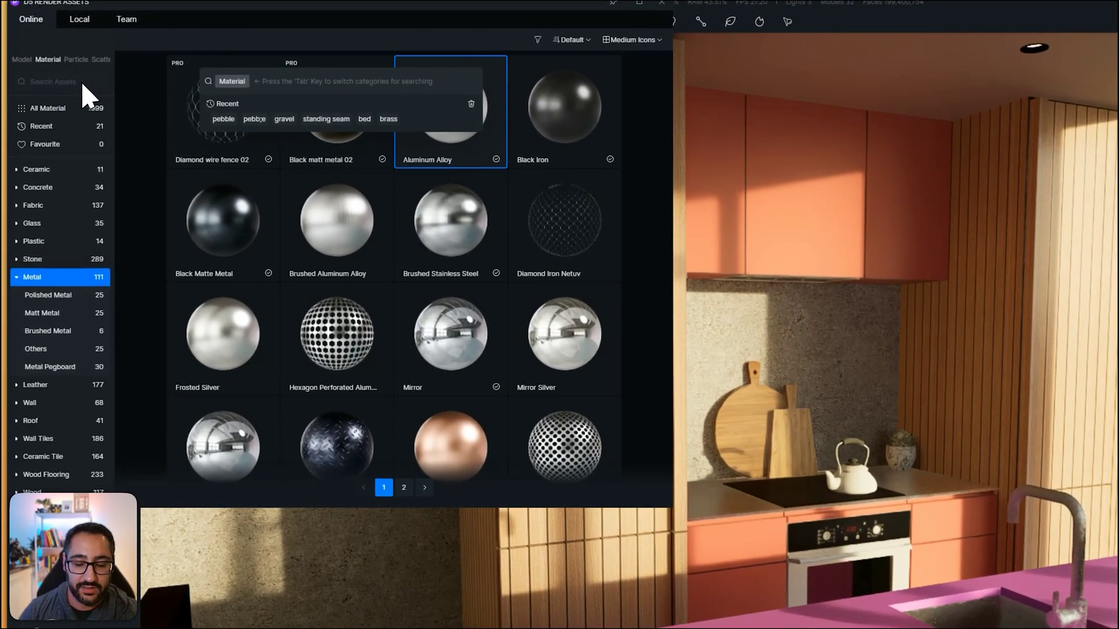
click(61, 187)
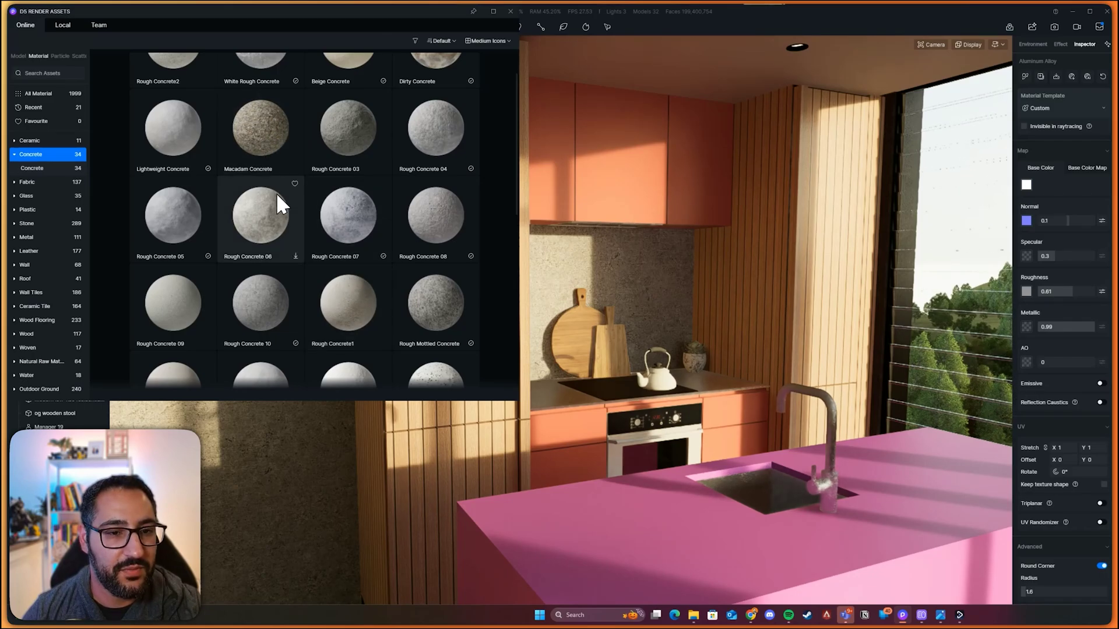
scroll(455, 317, down, 3)
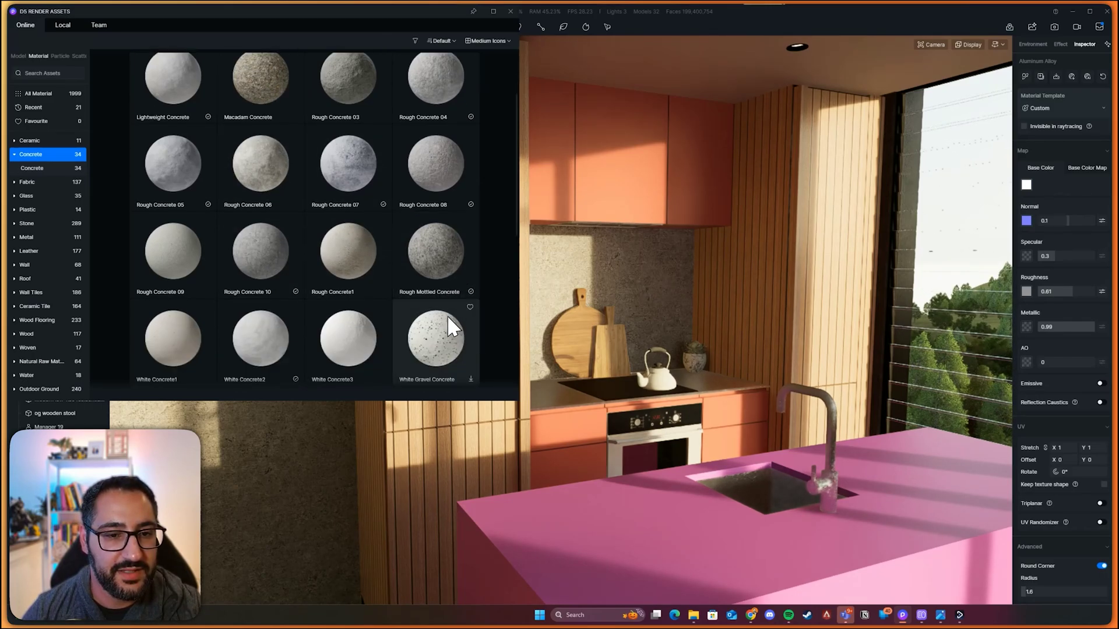
scroll(418, 239, down, 1)
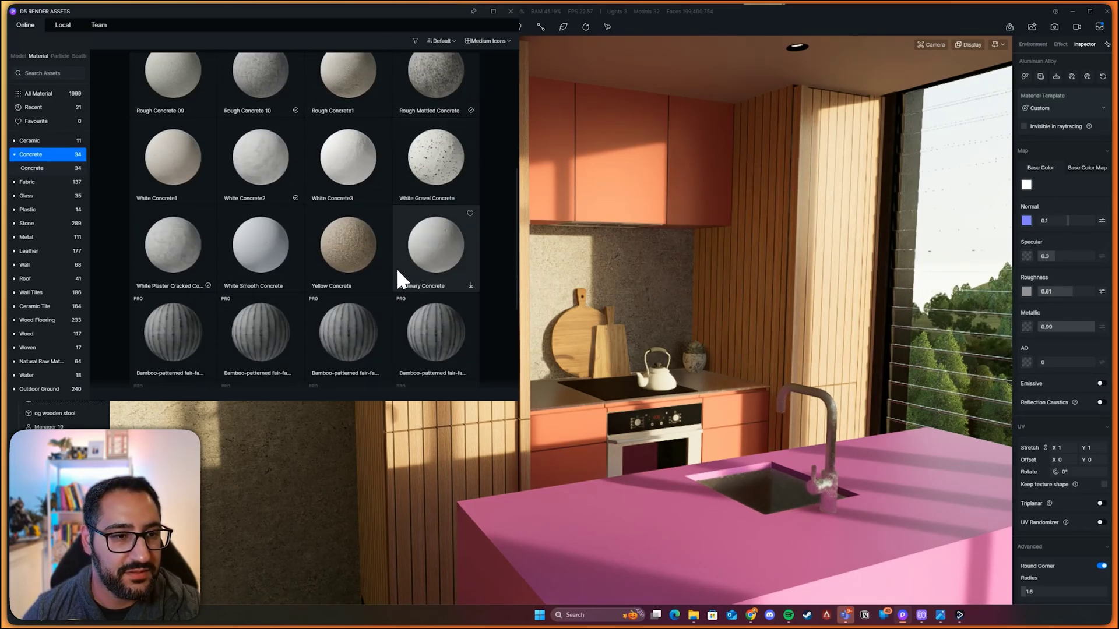
click(376, 265)
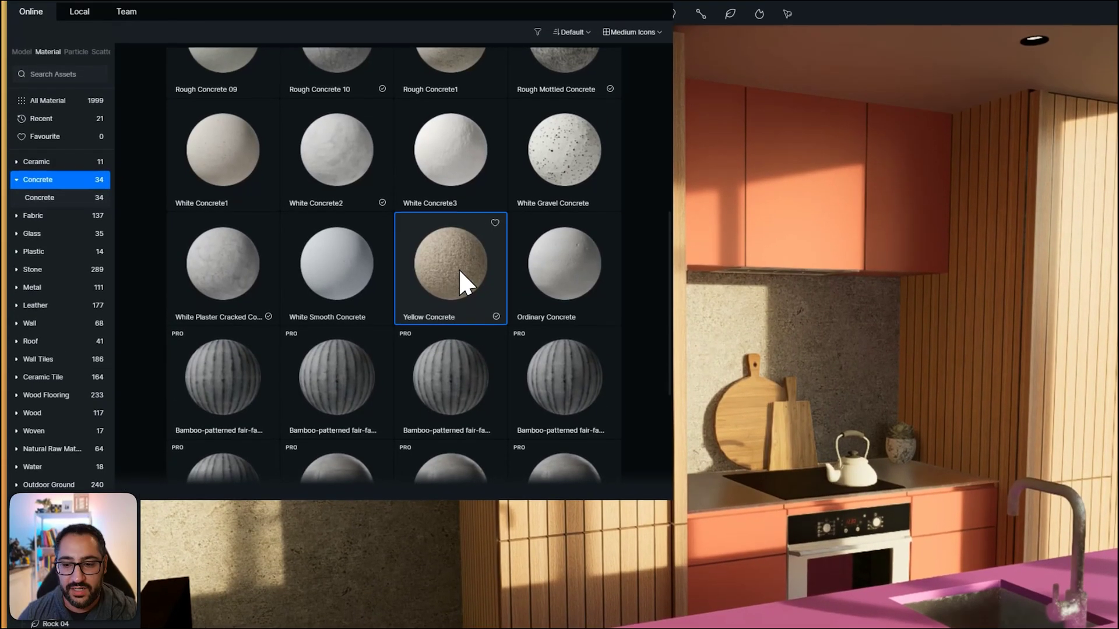
Bring up the _19 kitchen reference photo to compare its dark cabinet texture.
mouse_move(932, 612)
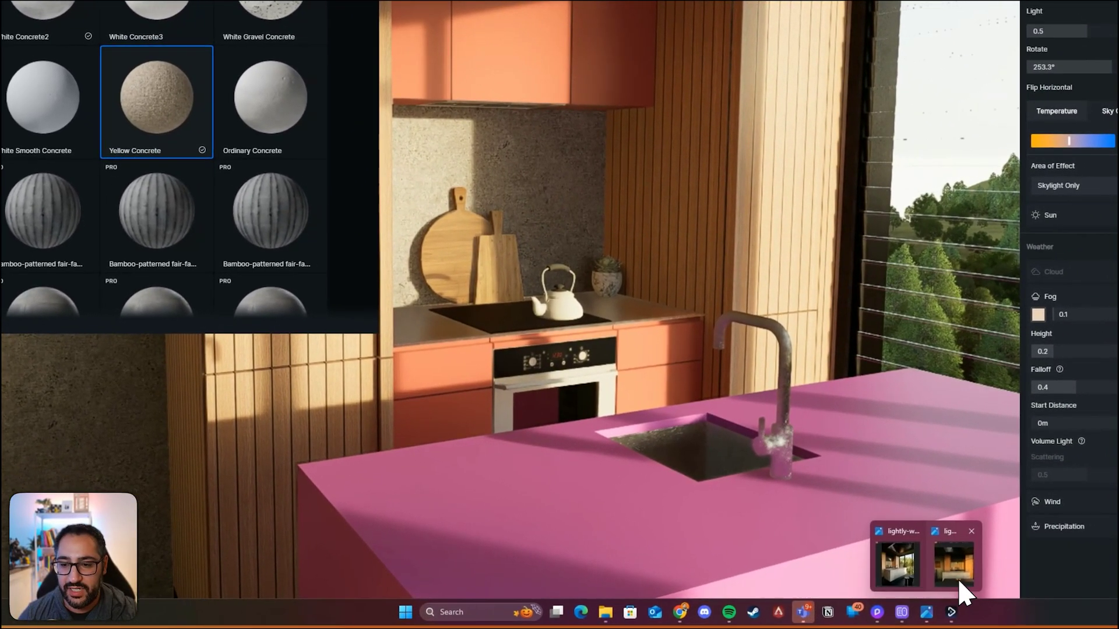
click(956, 574)
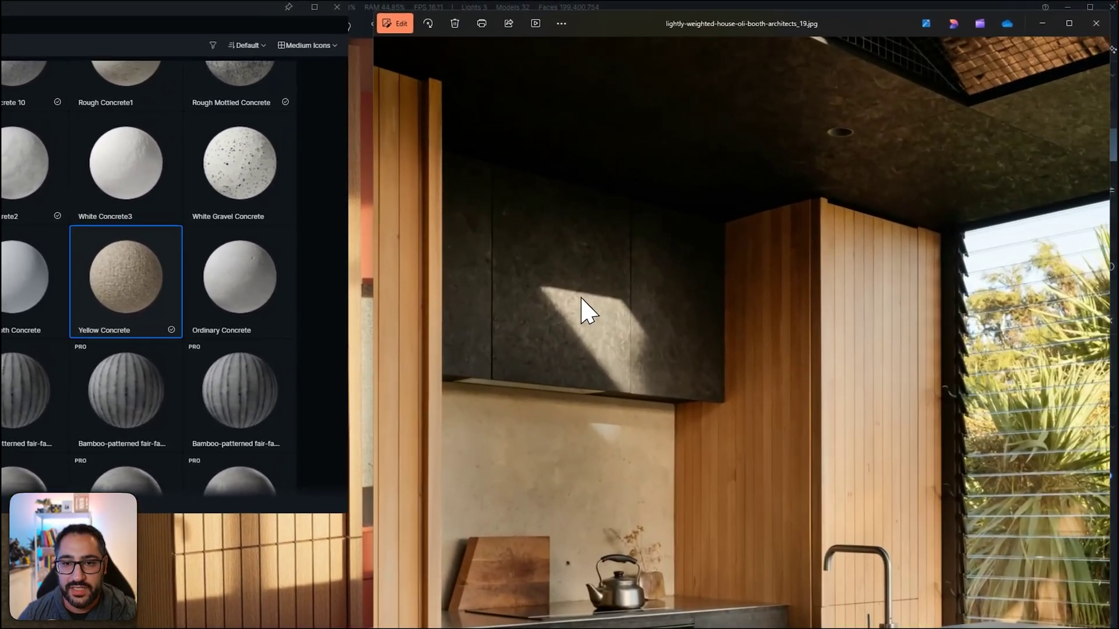
scroll(579, 299, up, 4)
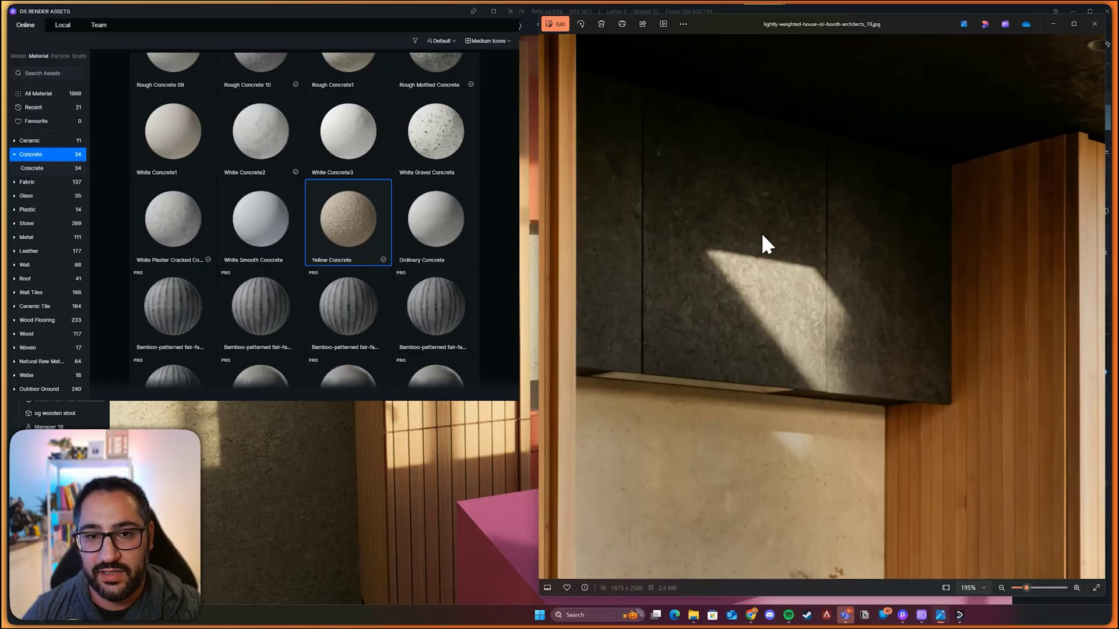
scroll(758, 210, down, 1)
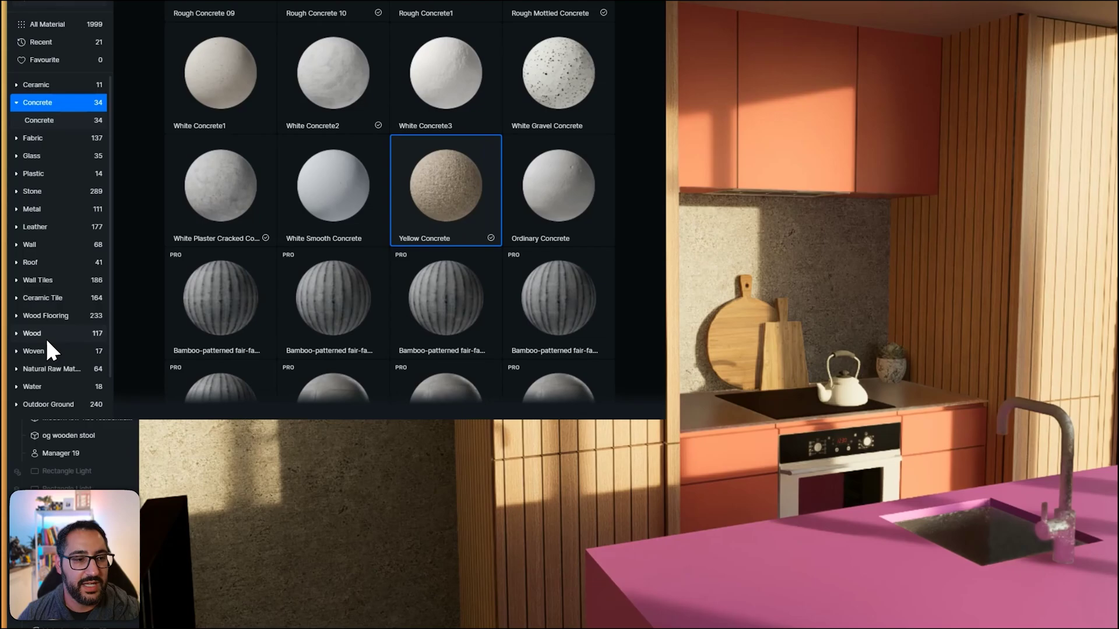
Apply the Wood library's Chipboard material to the upper cabinets, checking the reference photo.
click(39, 335)
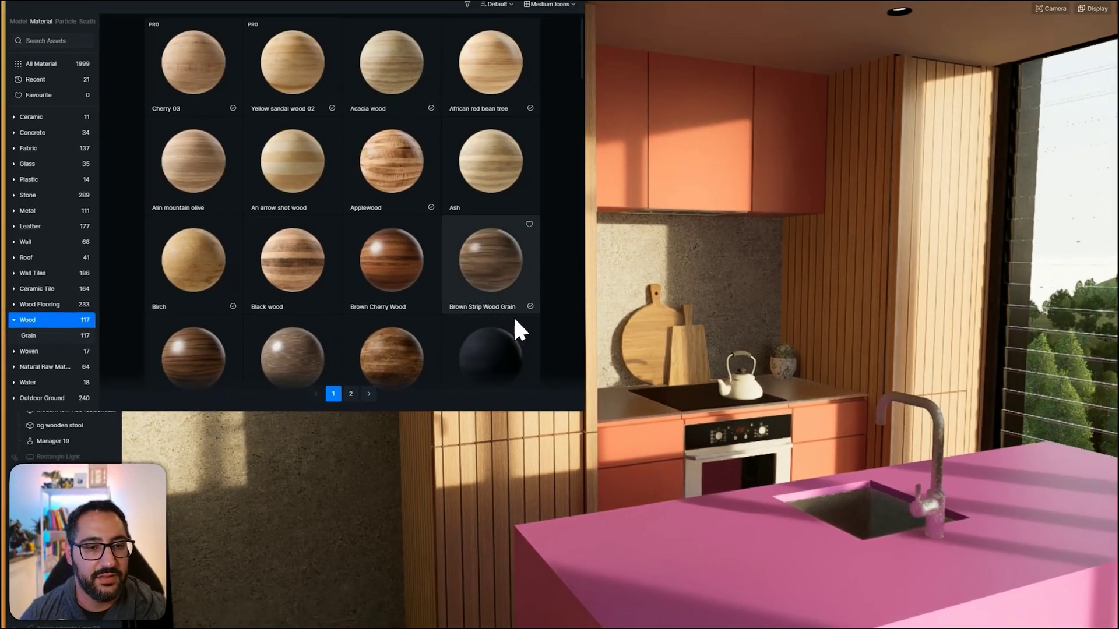
scroll(577, 350, down, 4)
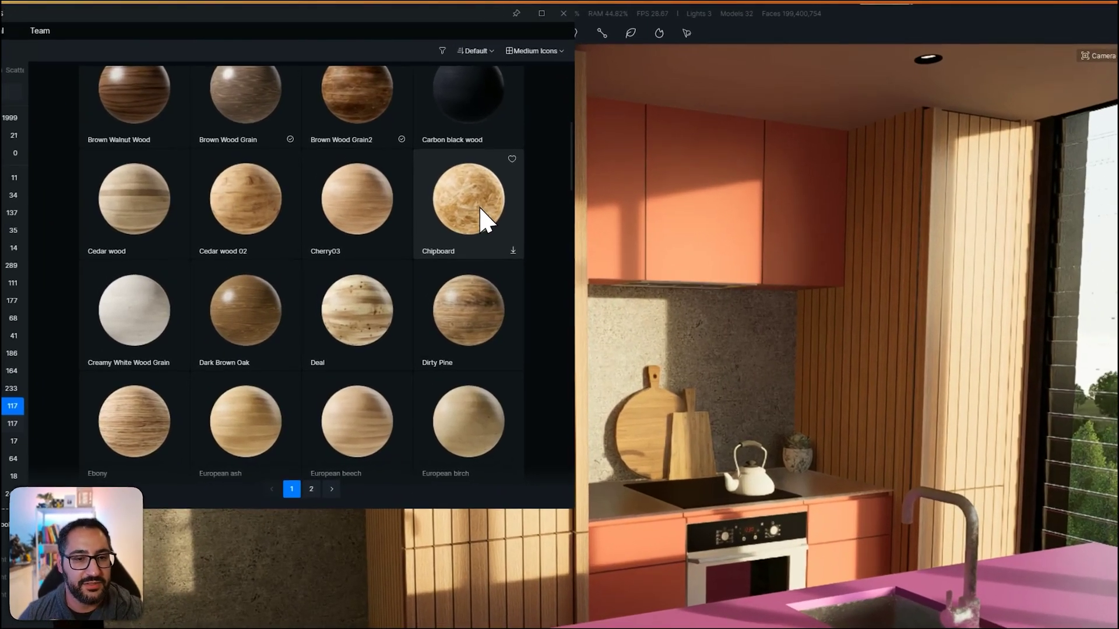
drag(484, 220, 828, 338)
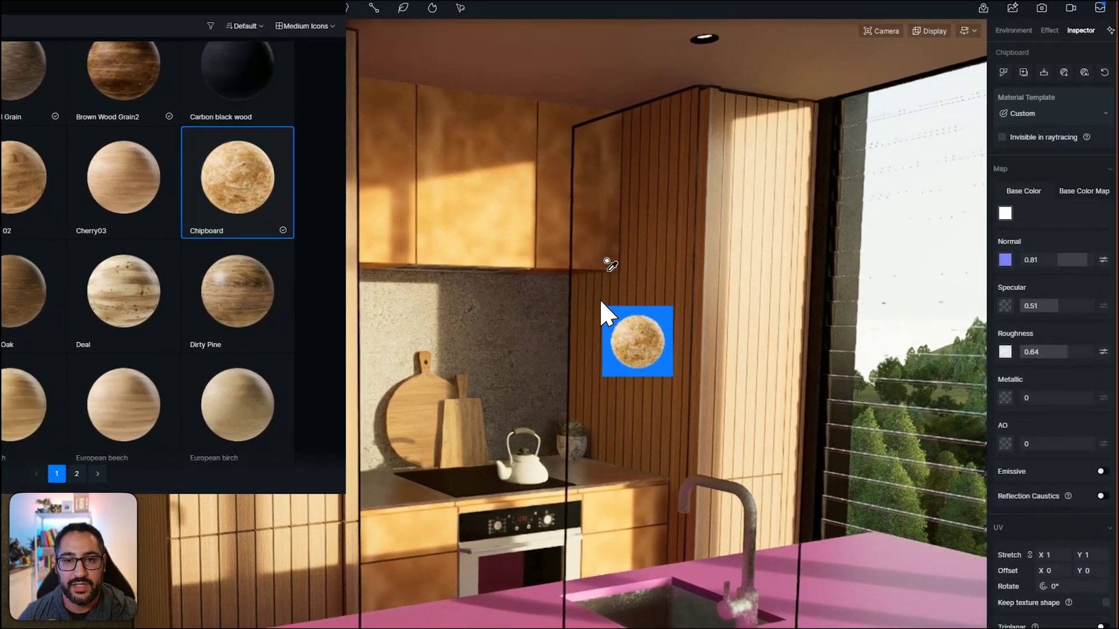
drag(602, 315, 646, 272)
key(alt+Tab)
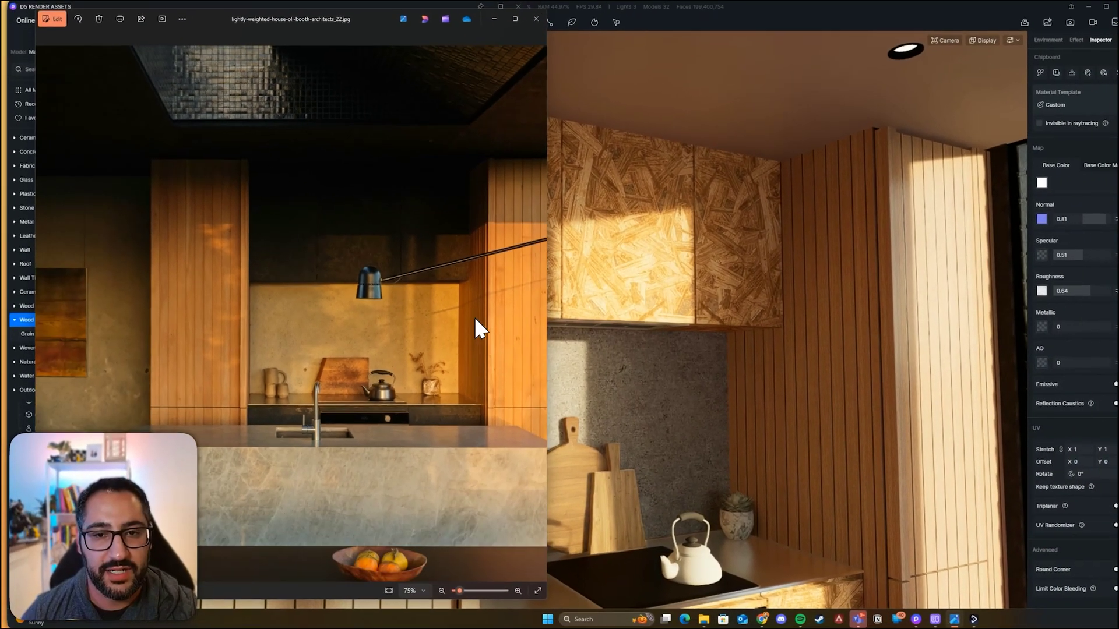
key(alt+Tab)
drag(708, 248, 731, 250)
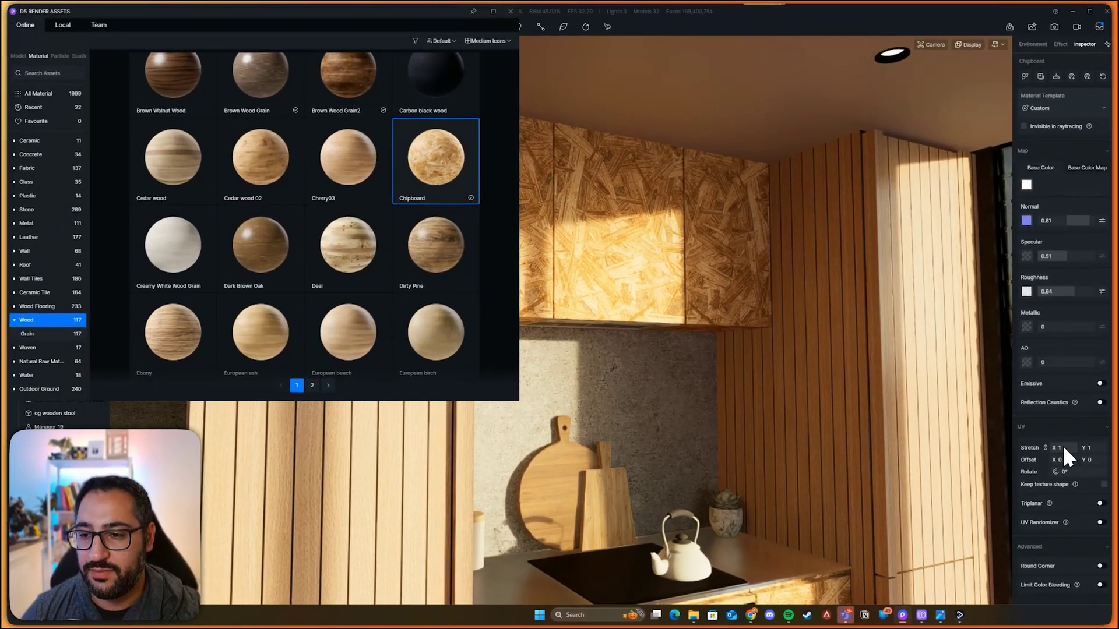
Set the chipboard UV Stretch to 3 and lower its texture brightness to -20 and saturation.
click(1062, 448)
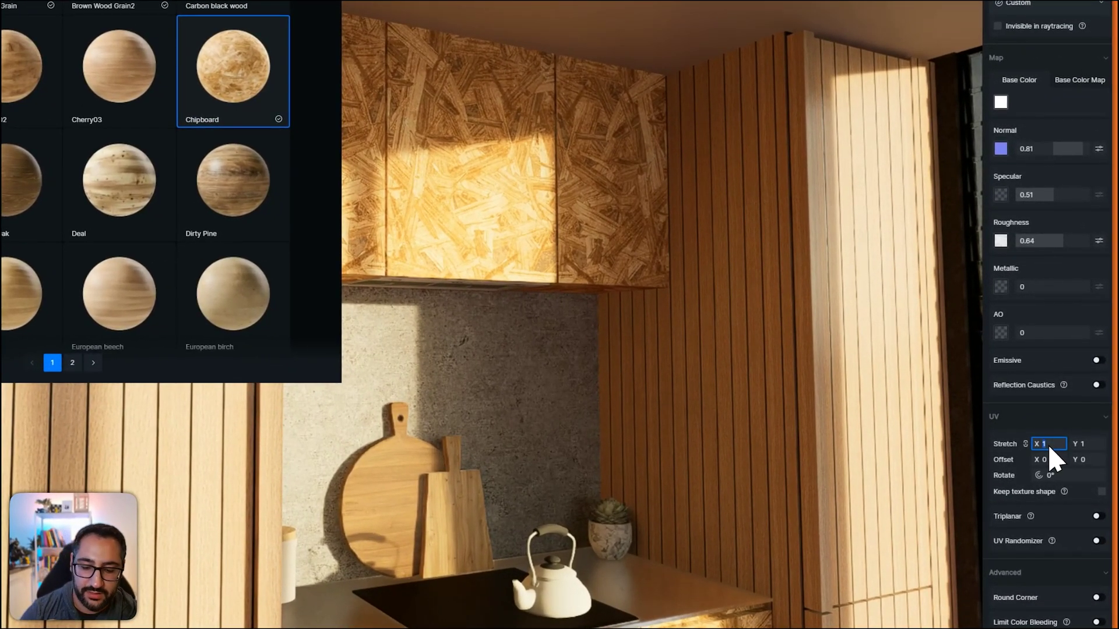
text(3)
key(Return)
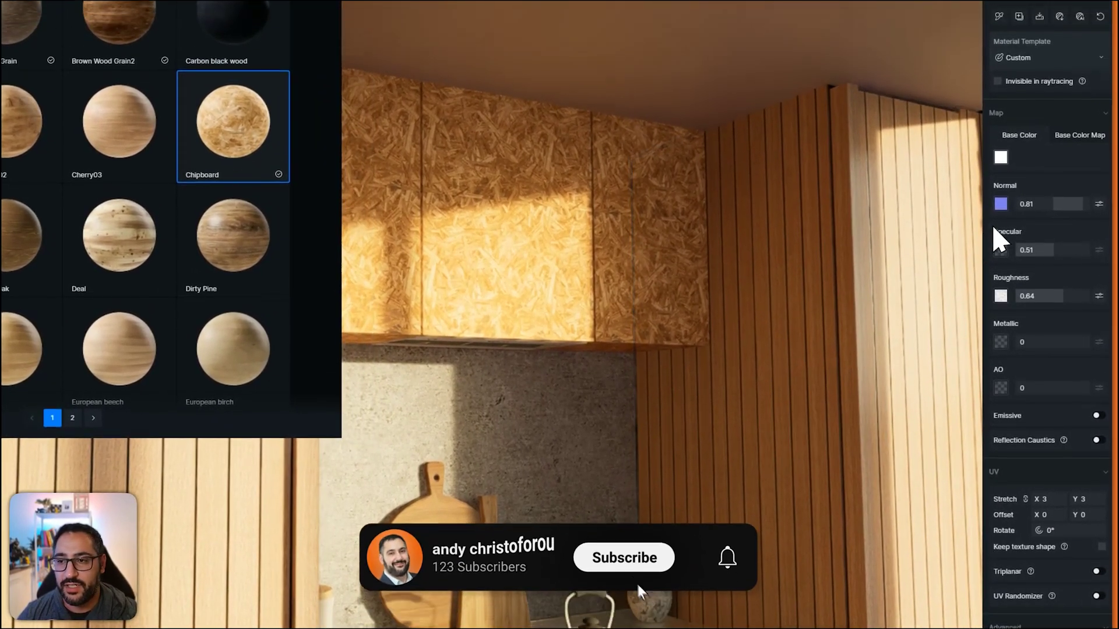
drag(999, 238, 1098, 143)
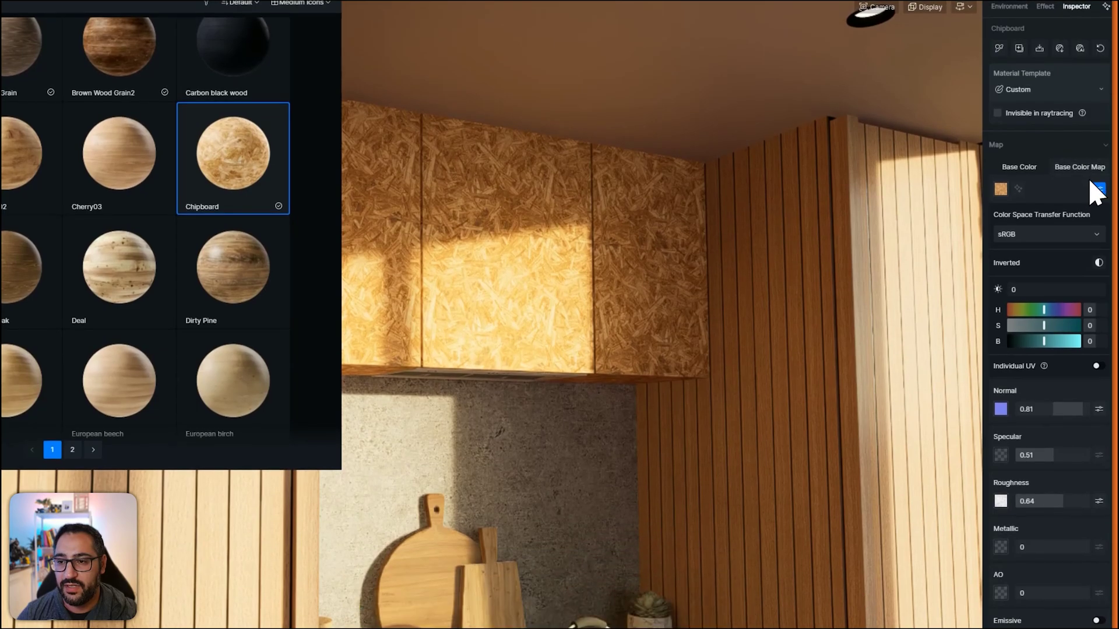
drag(1044, 342, 1036, 344)
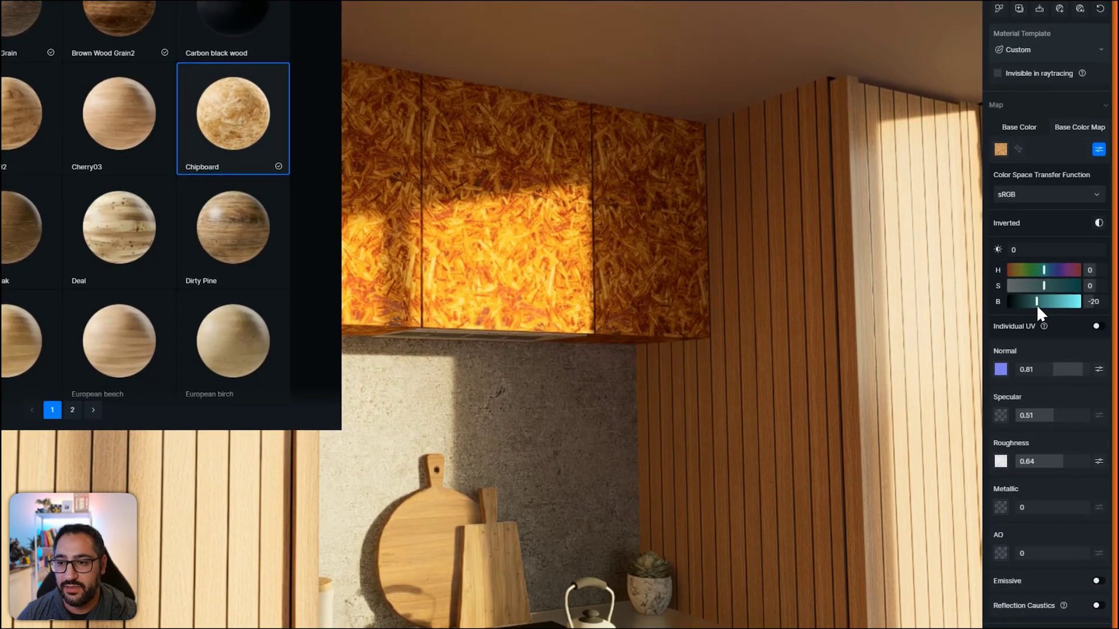
drag(1043, 286, 1037, 289)
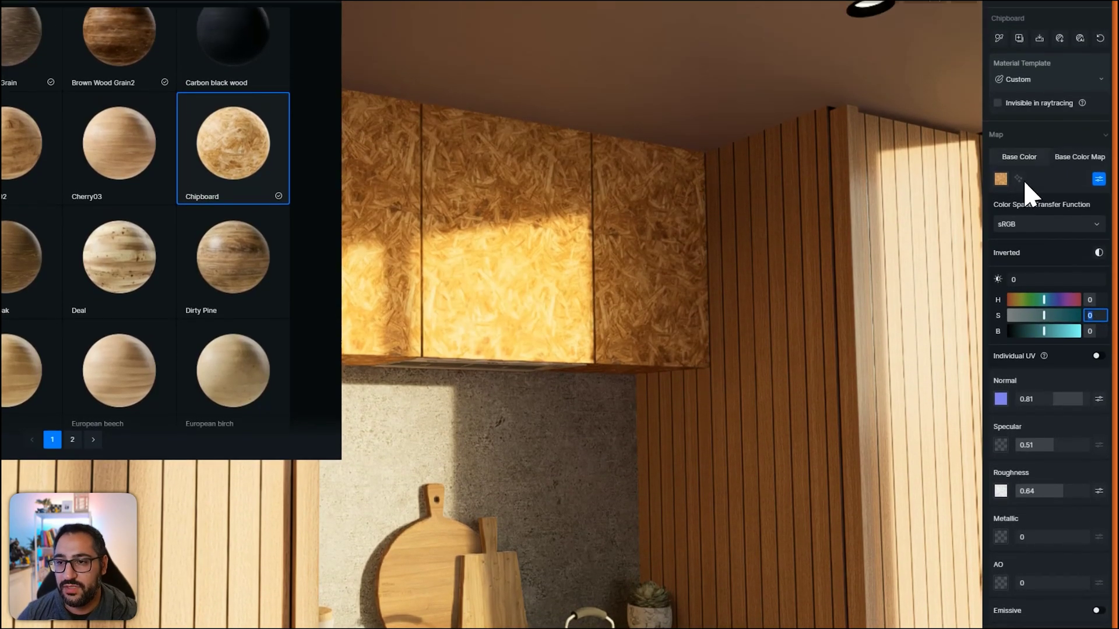
Make the cabinet base colour near-black, reapply Chipboard, and desaturate it to -100.
click(1018, 152)
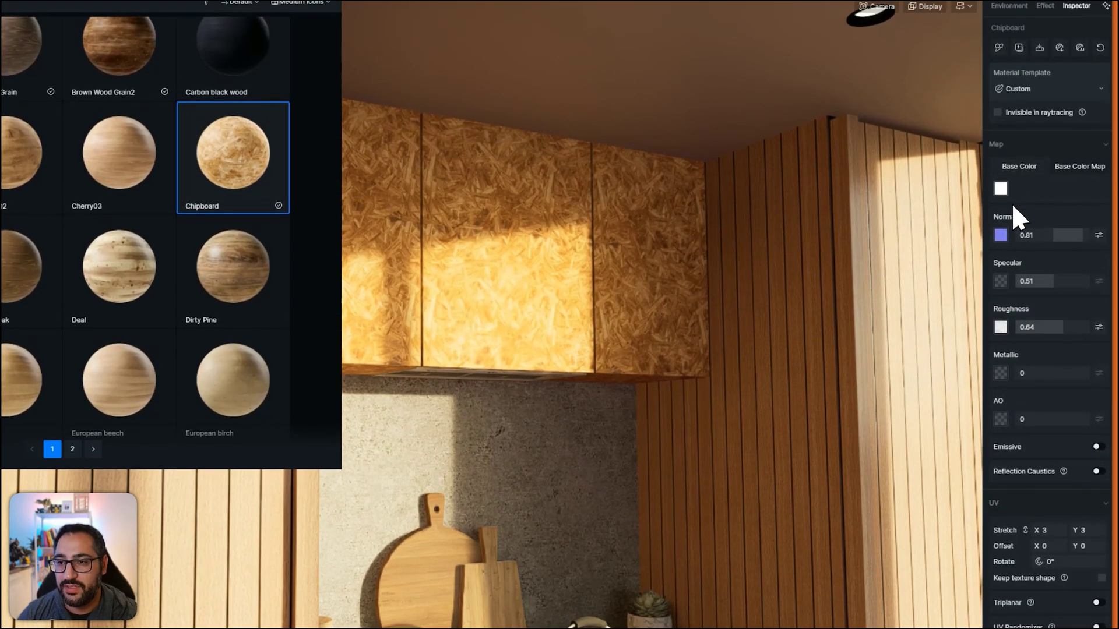
drag(1001, 222, 972, 274)
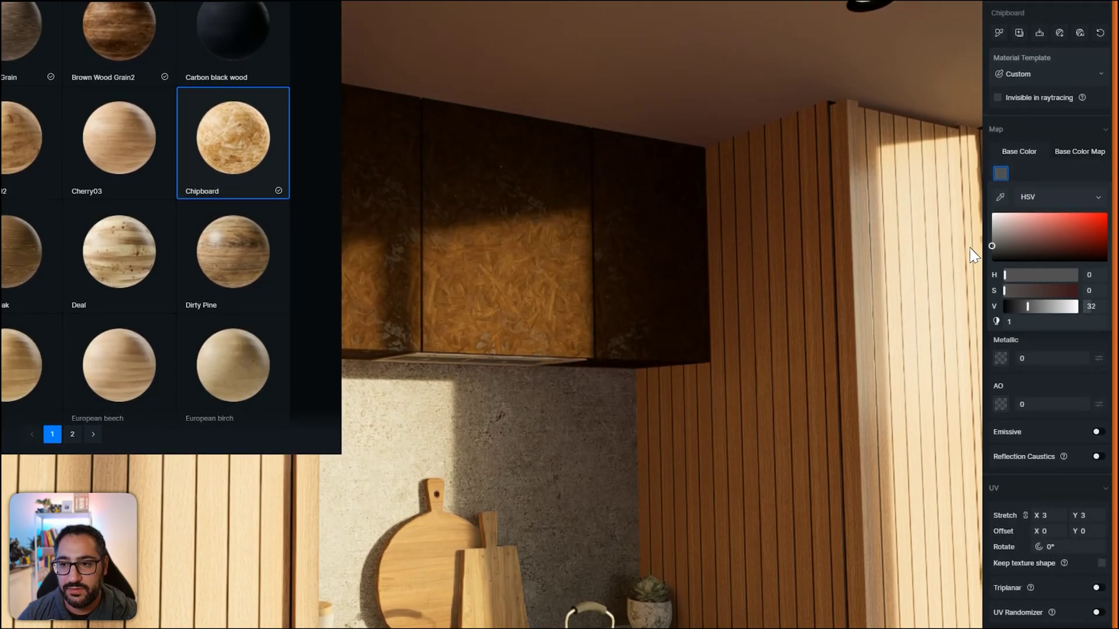
drag(233, 137, 694, 320)
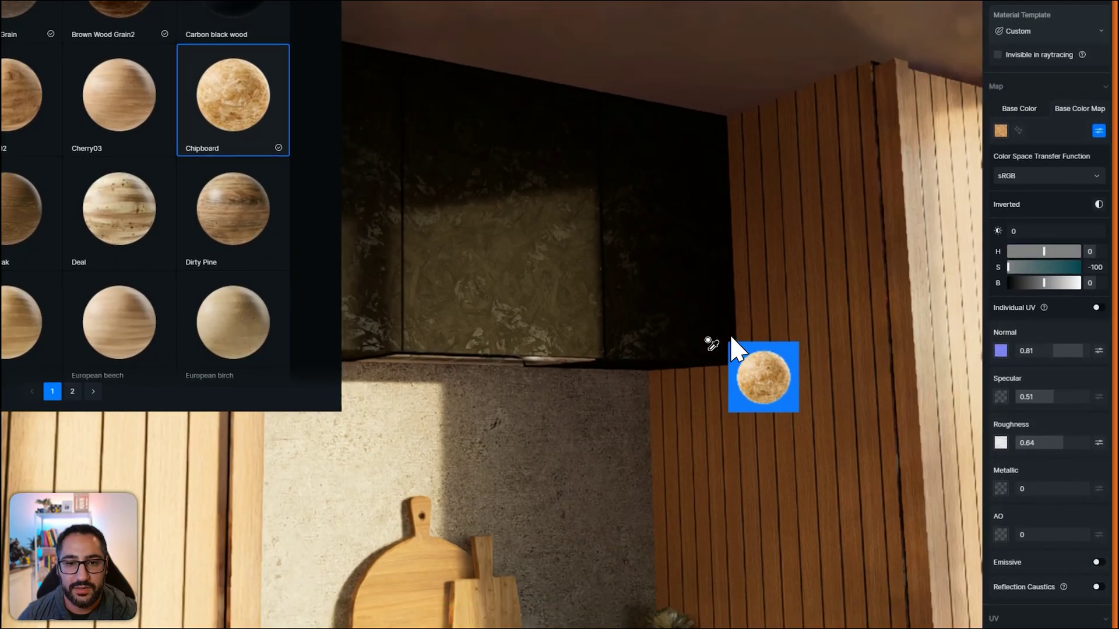
drag(725, 344, 641, 347)
right_drag(646, 343, 646, 440)
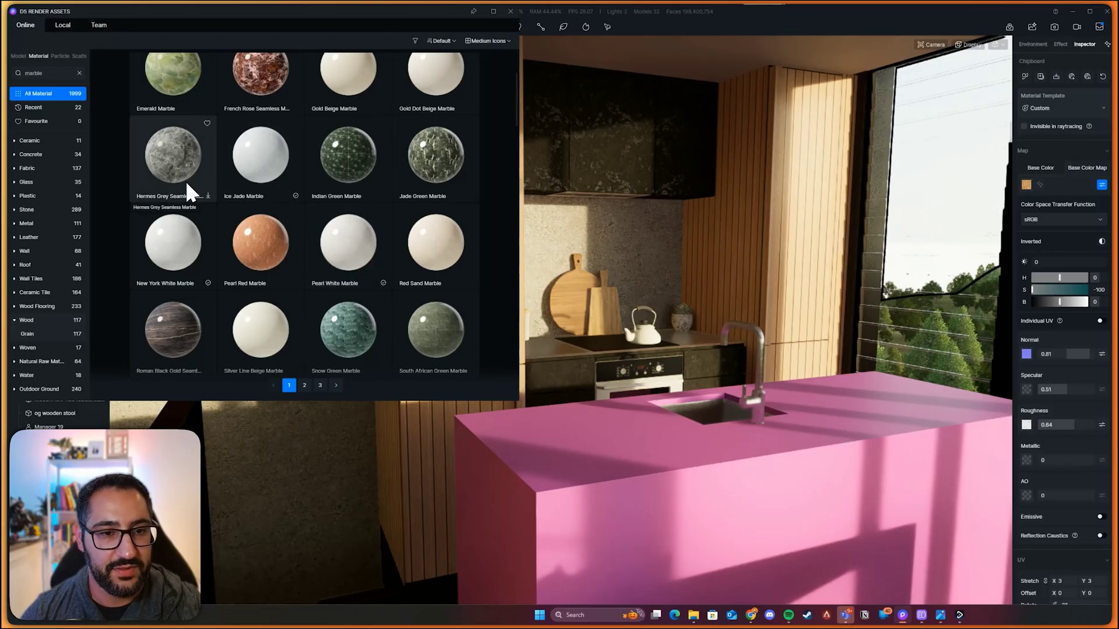
Try the Hermes Grey marble on the pink kitchen island.
click(185, 184)
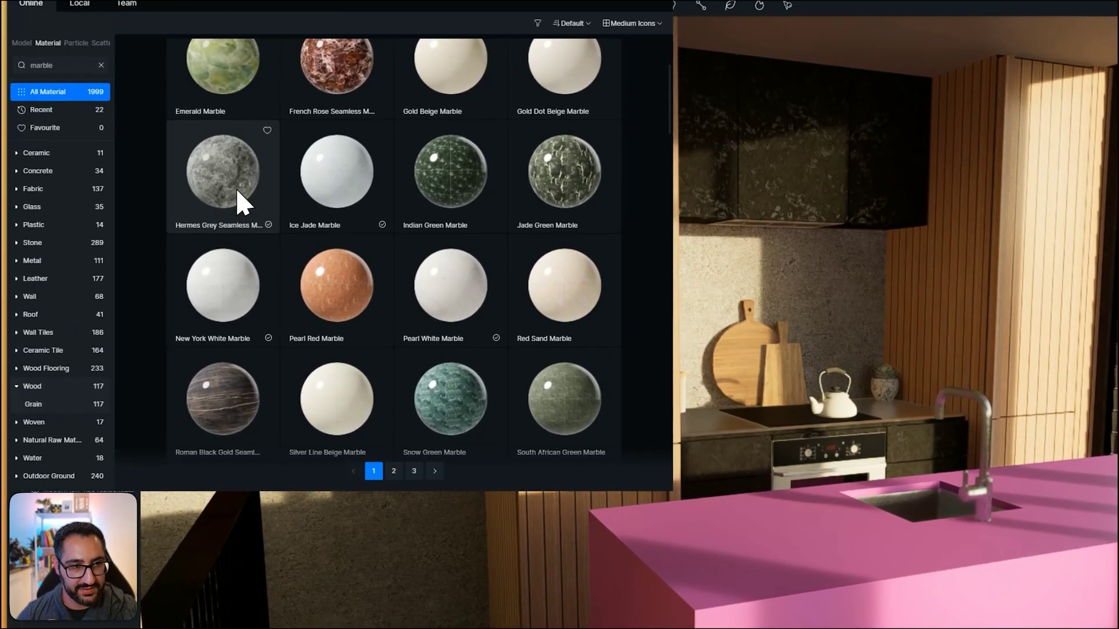
drag(227, 175, 852, 536)
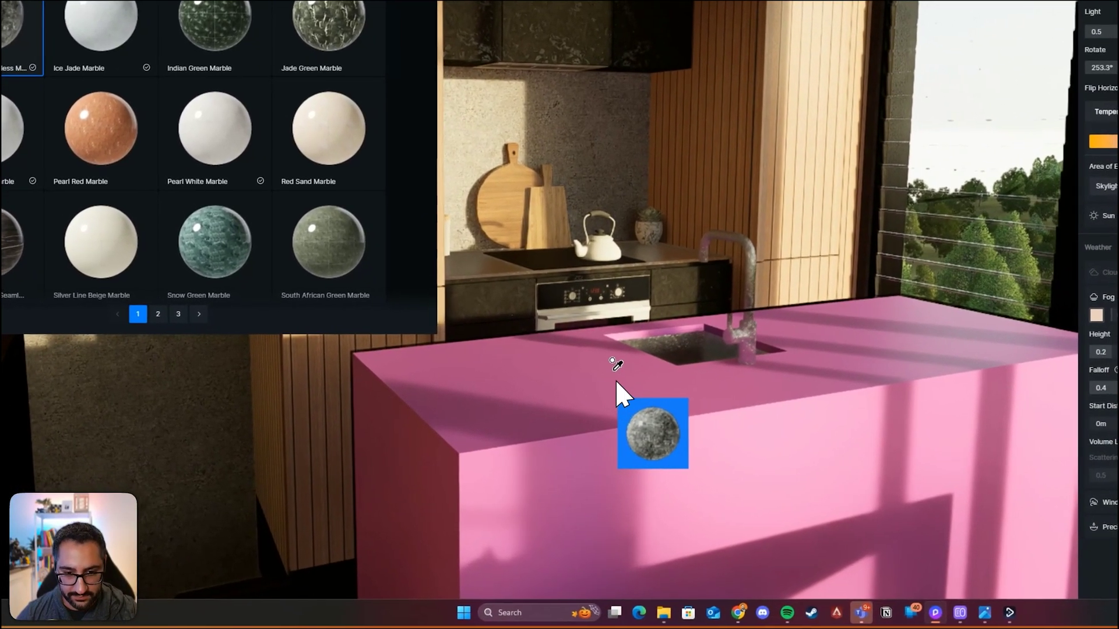
drag(616, 382, 630, 359)
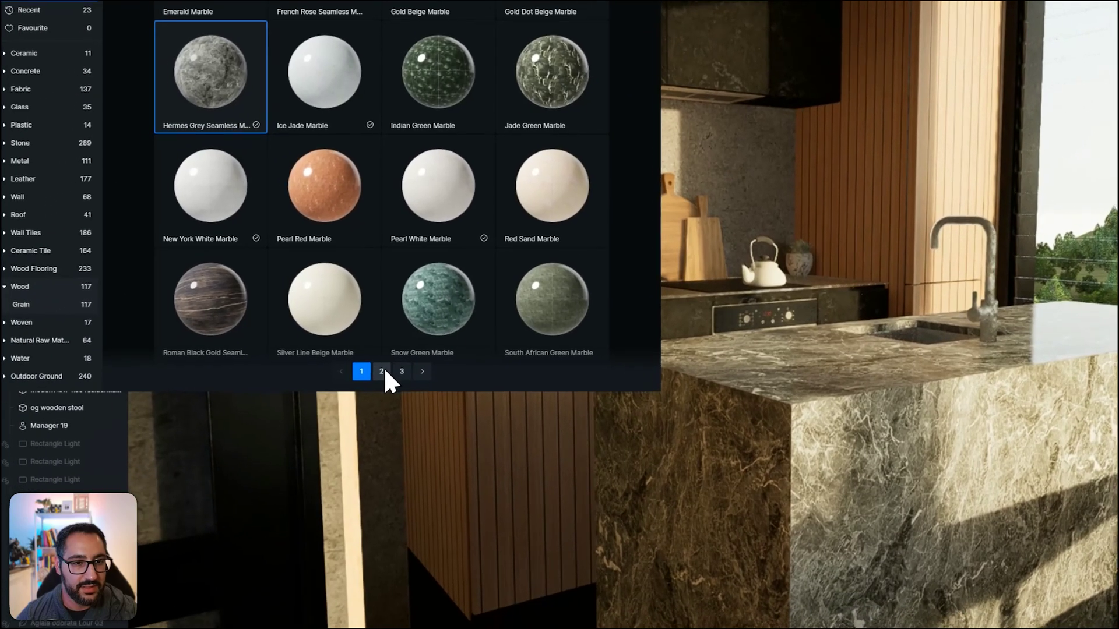
Apply Persian Silver Travertine marble to the island and enable Round Corner at radius 3.
click(382, 371)
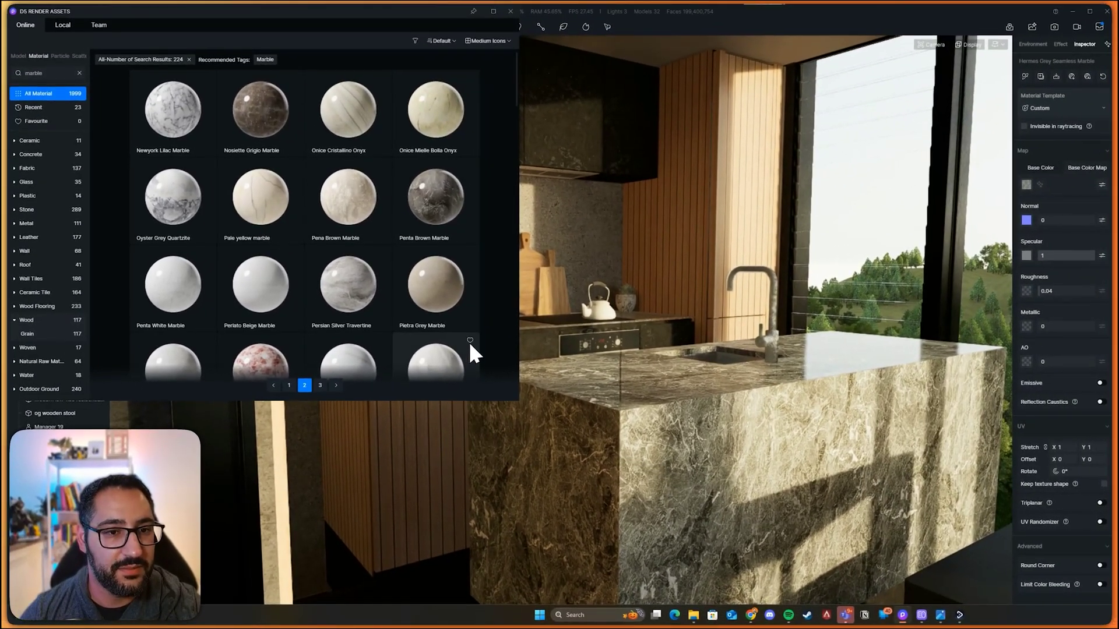
scroll(453, 335, down, 3)
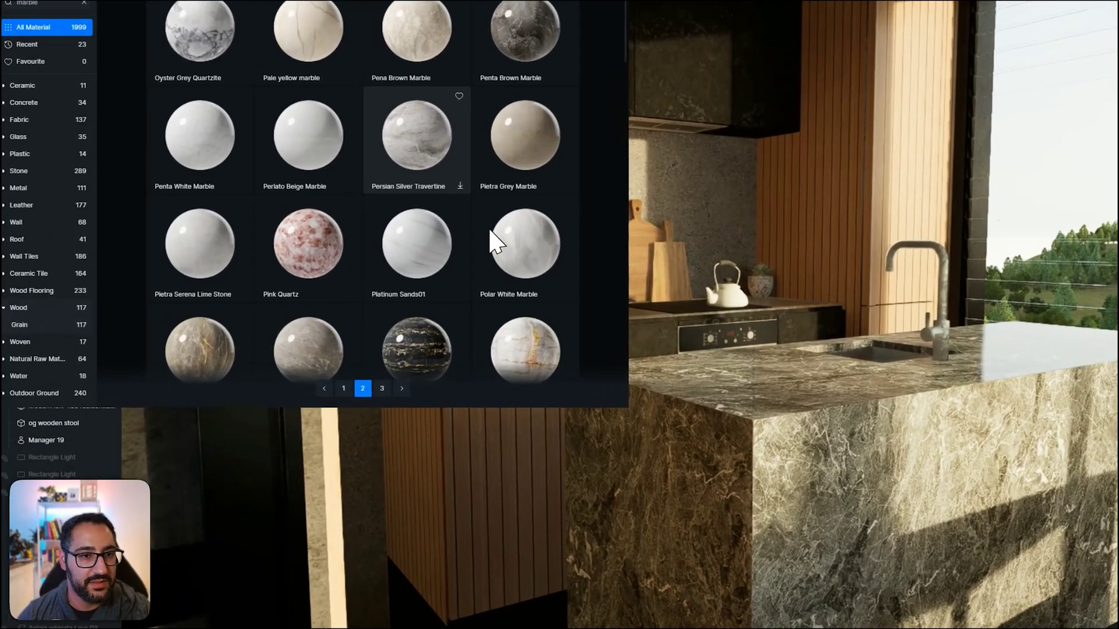
click(450, 133)
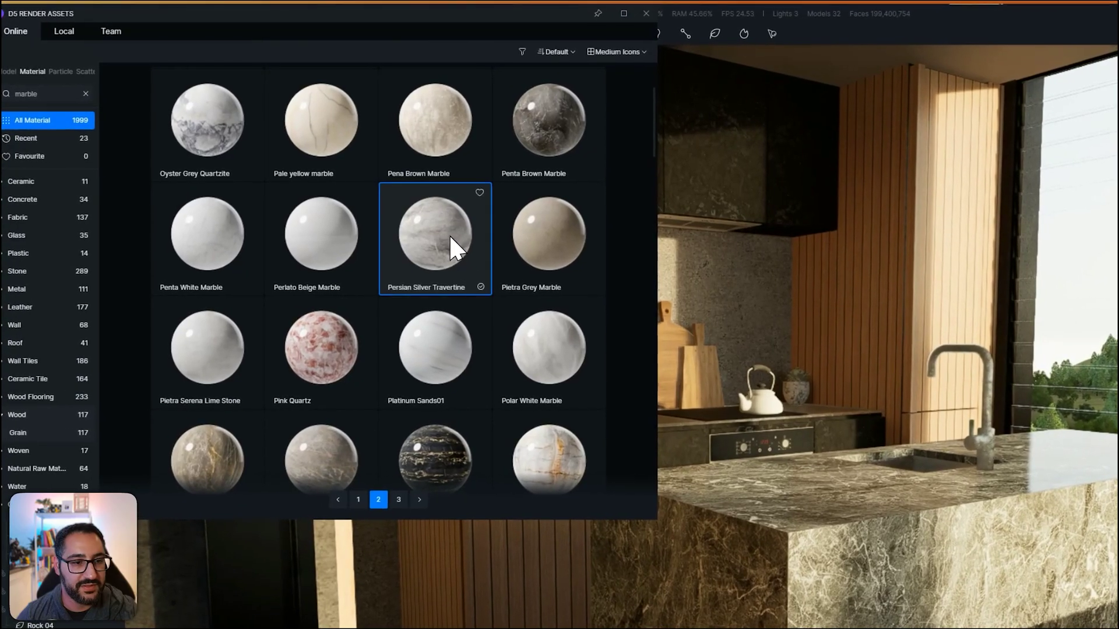
drag(450, 236, 616, 417)
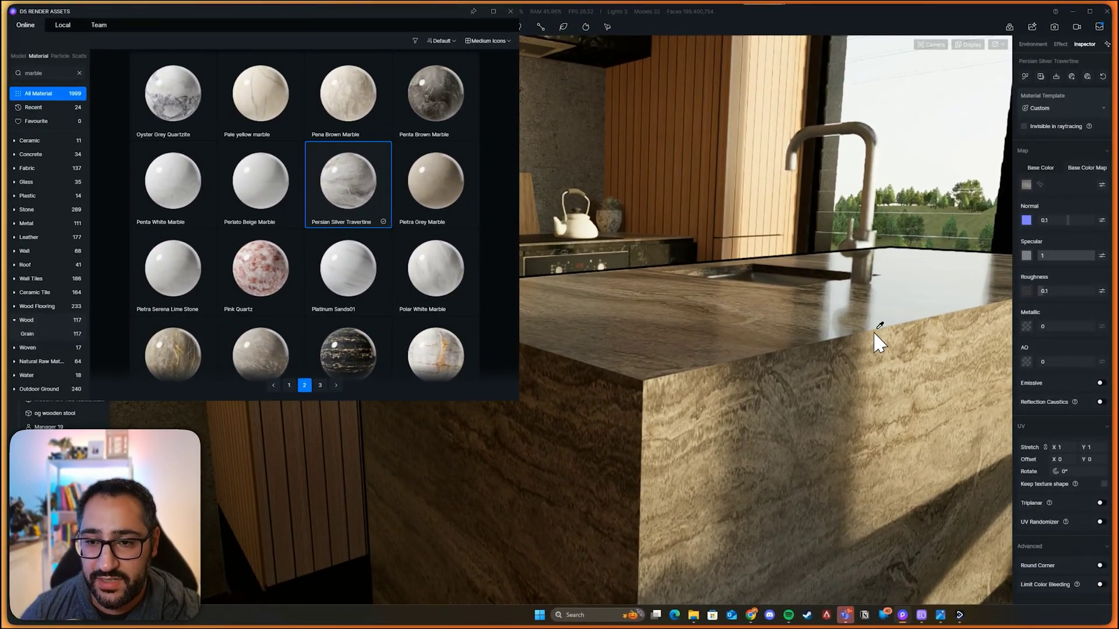
click(1100, 565)
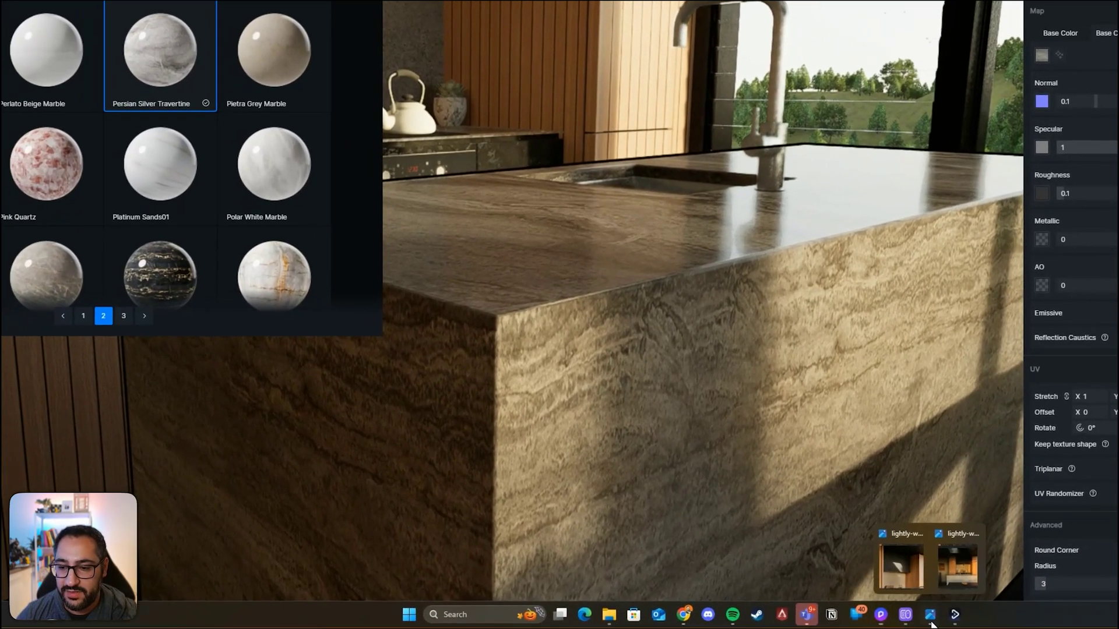
Zoom through the kitchen reference photo to compare the island stone, then return to D5.
click(955, 614)
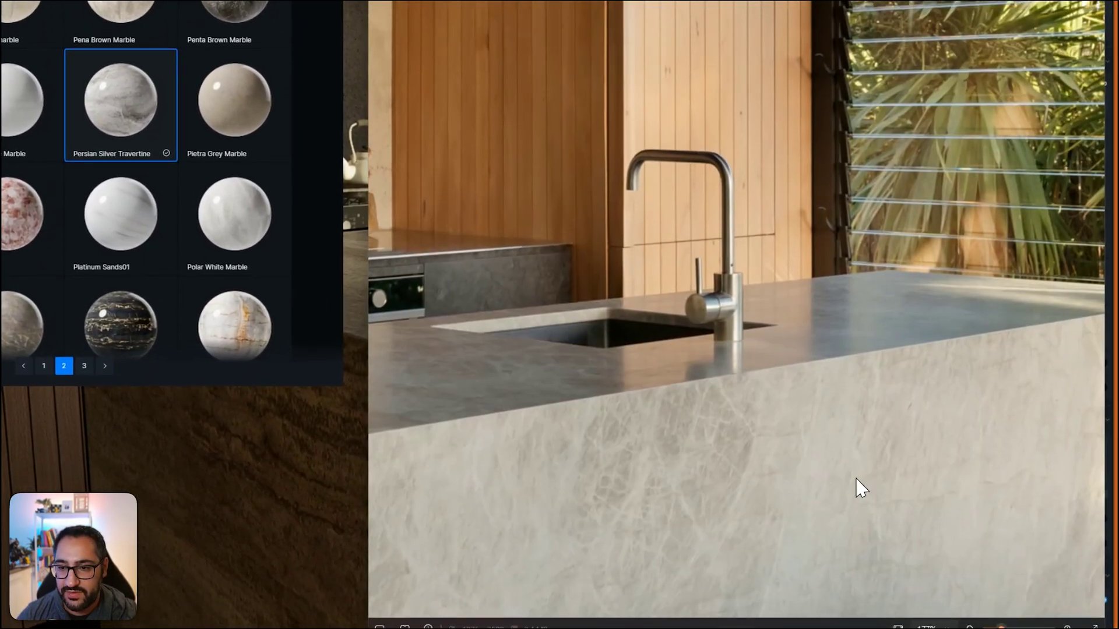
scroll(633, 363, up, 2)
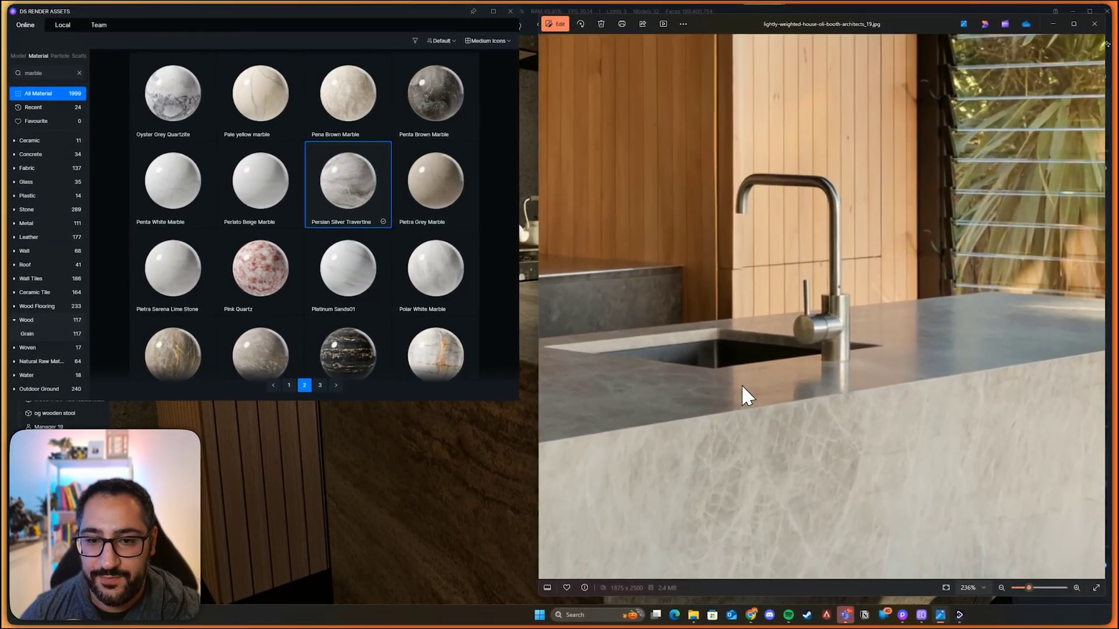
scroll(741, 383, up, 4)
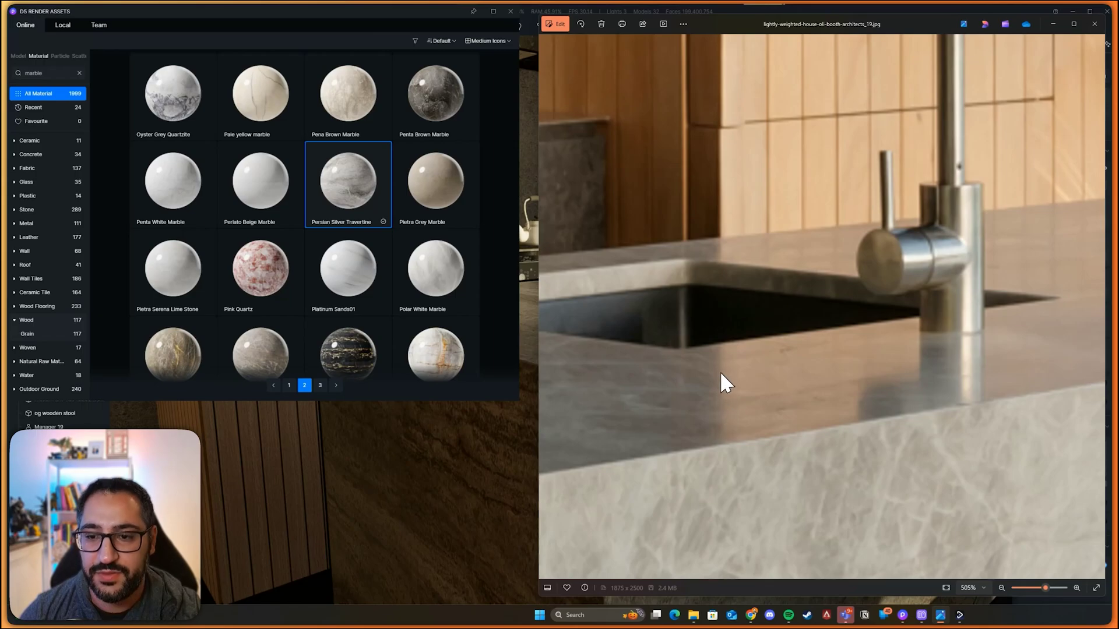
scroll(758, 385, down, 5)
click(521, 429)
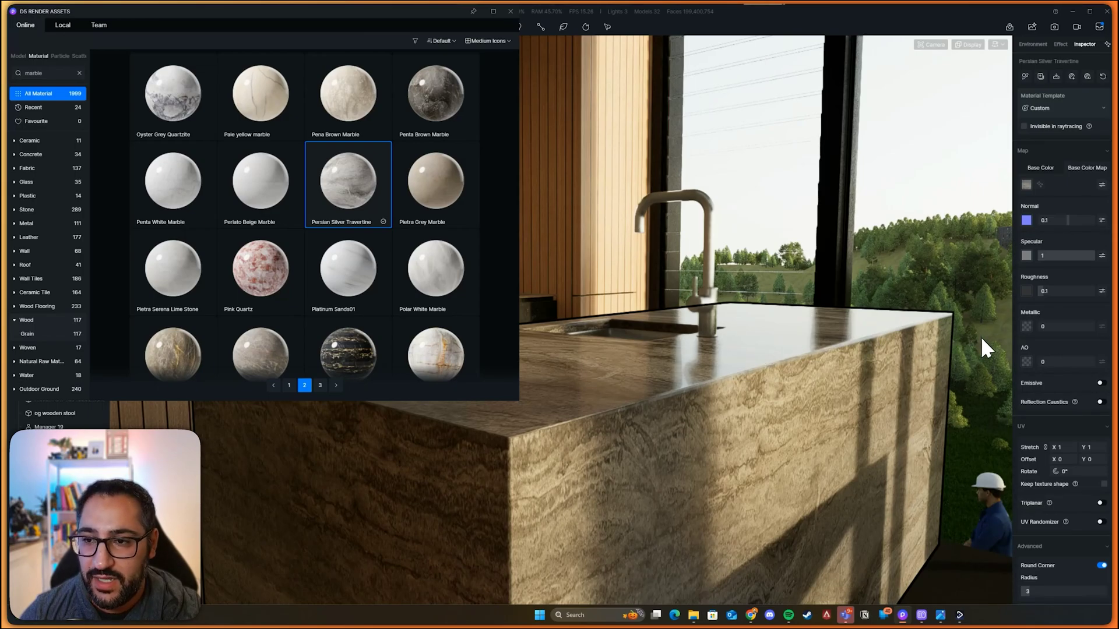
Raise the travertine island's roughness from 0.1 to 0.15.
drag(1040, 291, 1047, 295)
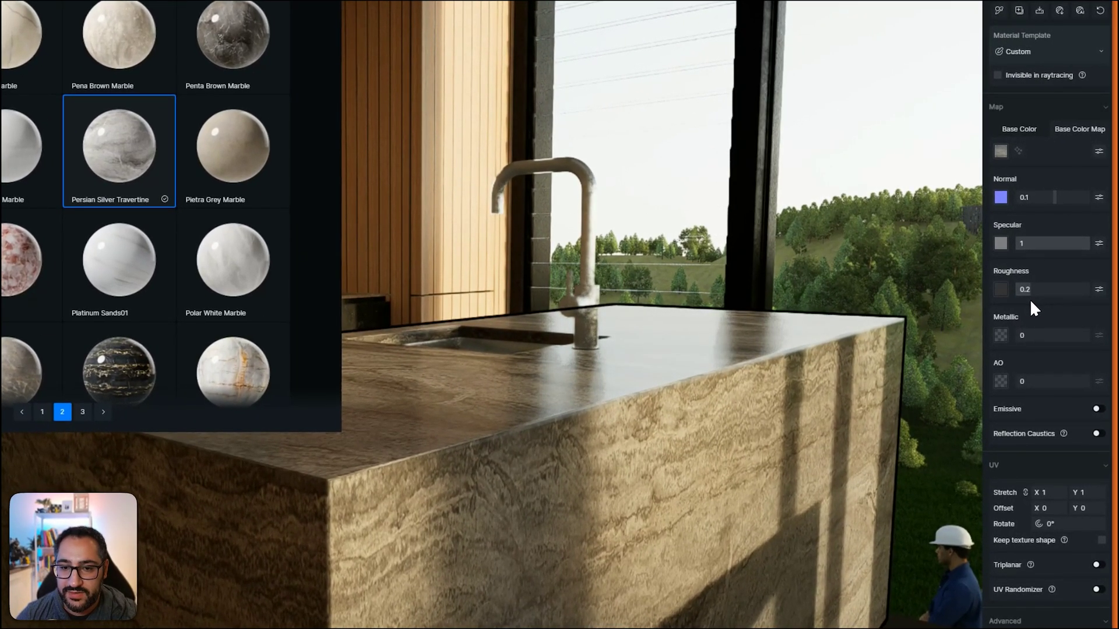
drag(1027, 301, 920, 335)
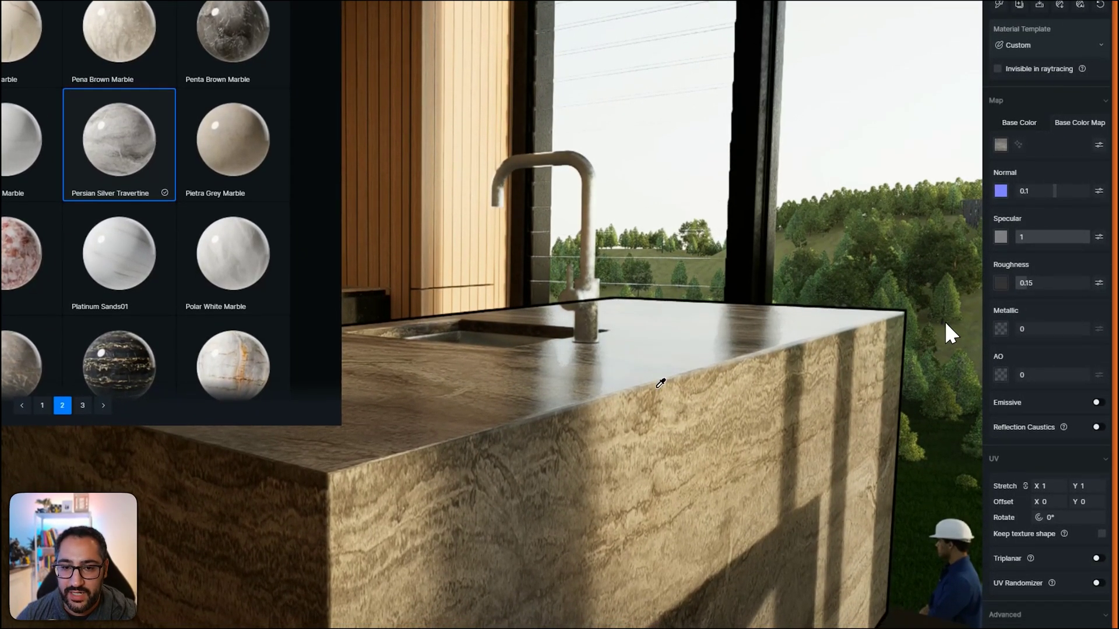
scroll(641, 361, up, 4)
scroll(641, 361, down, 5)
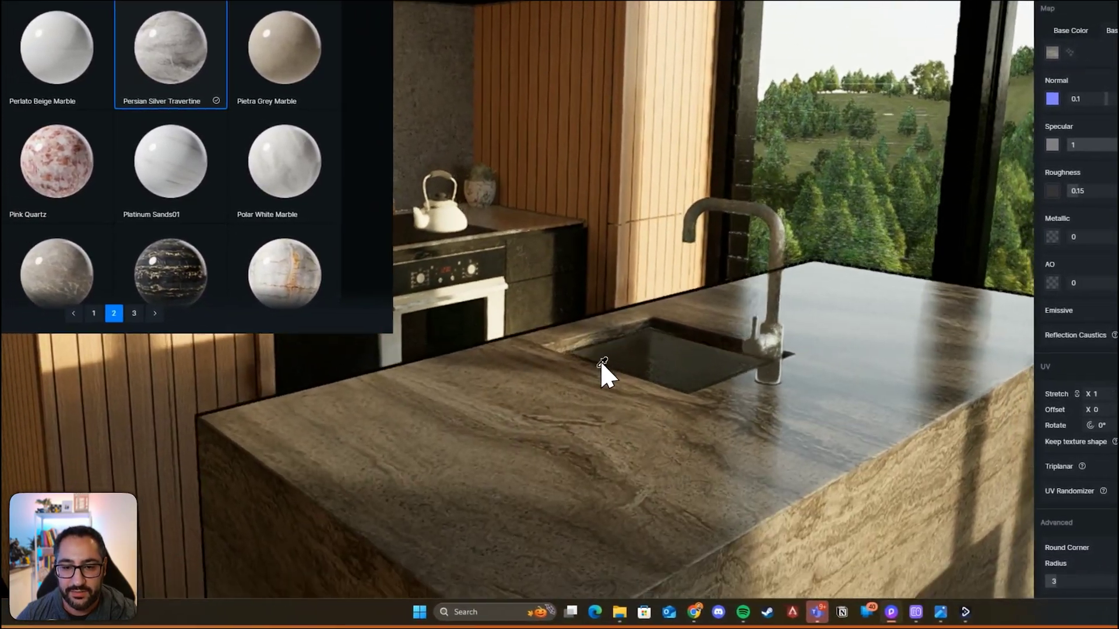
scroll(618, 361, down, 3)
right_drag(637, 355, 519, 325)
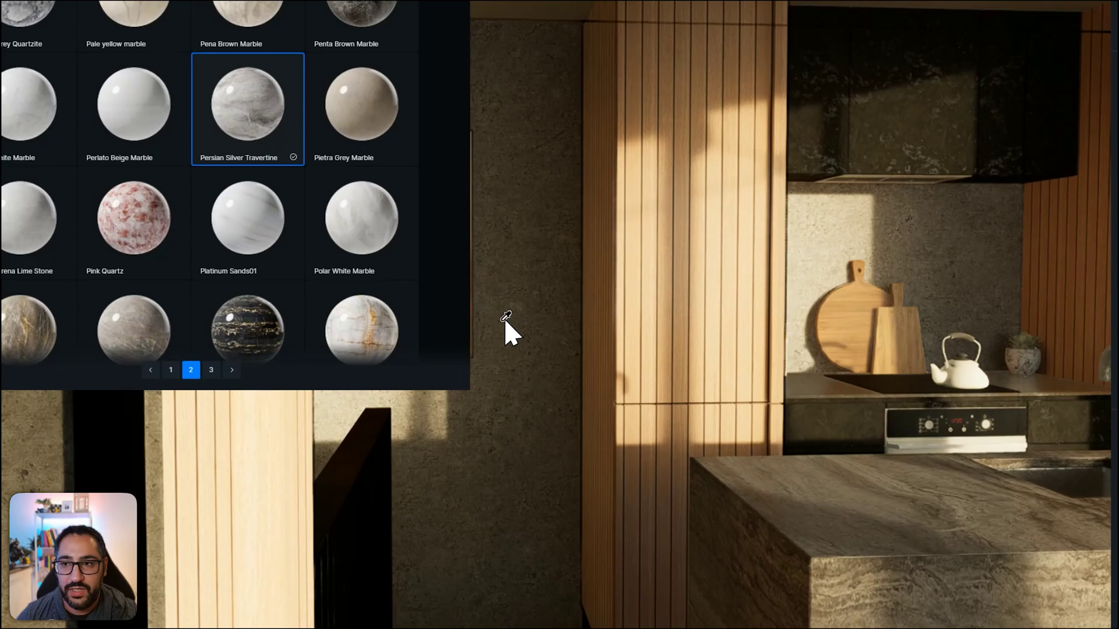
Sample the concrete wall, wood plank and countertop aluminum materials in the scene.
click(414, 327)
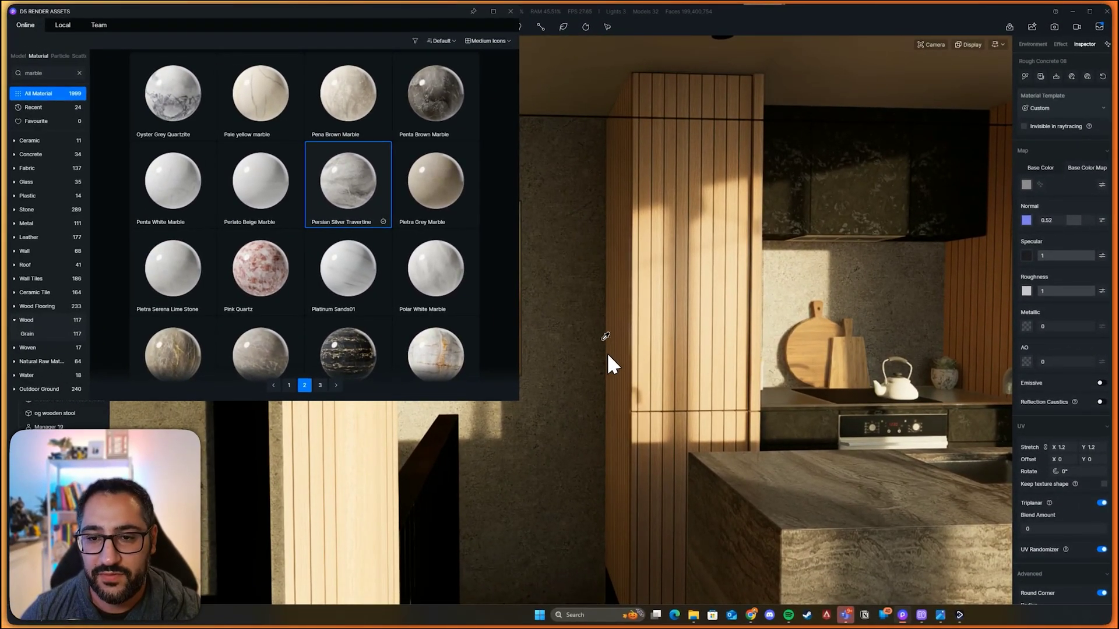
scroll(581, 369, down, 3)
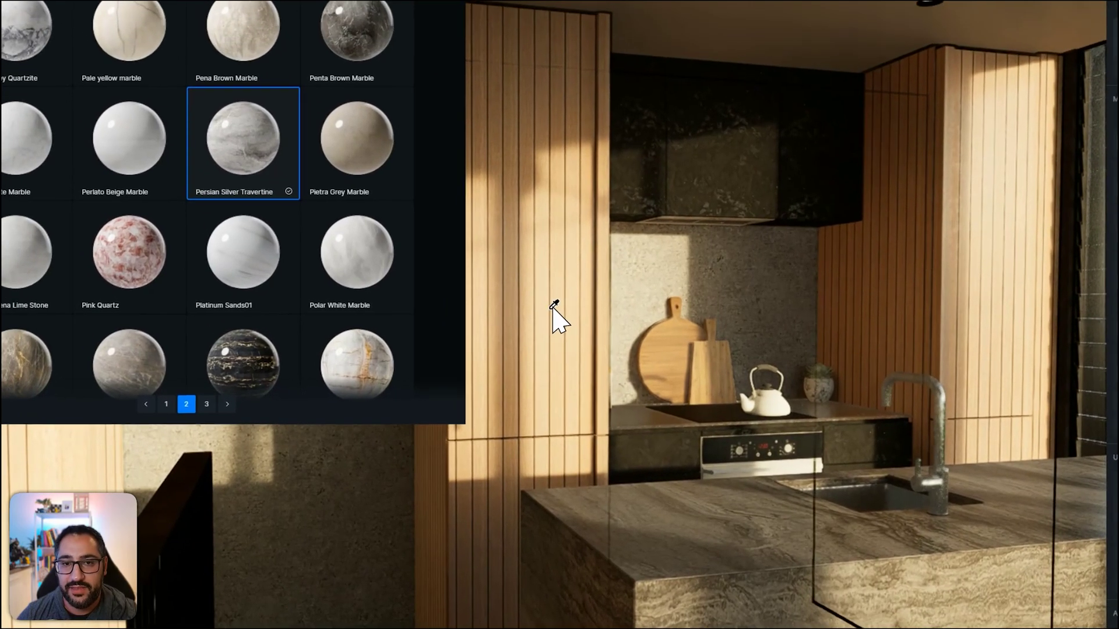
click(554, 305)
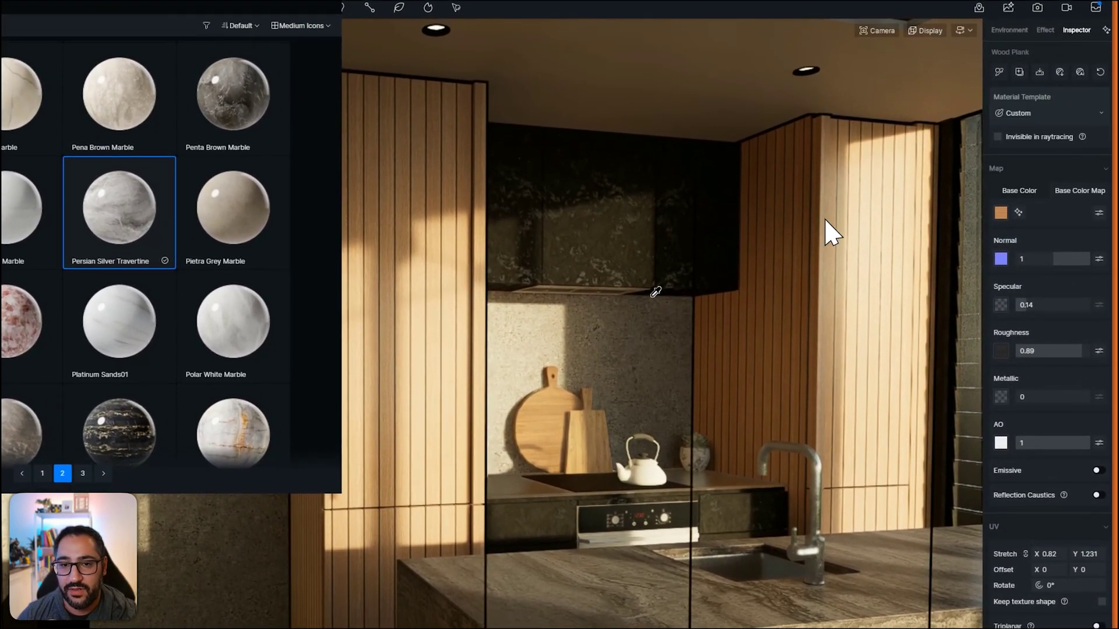
scroll(825, 220, up, 3)
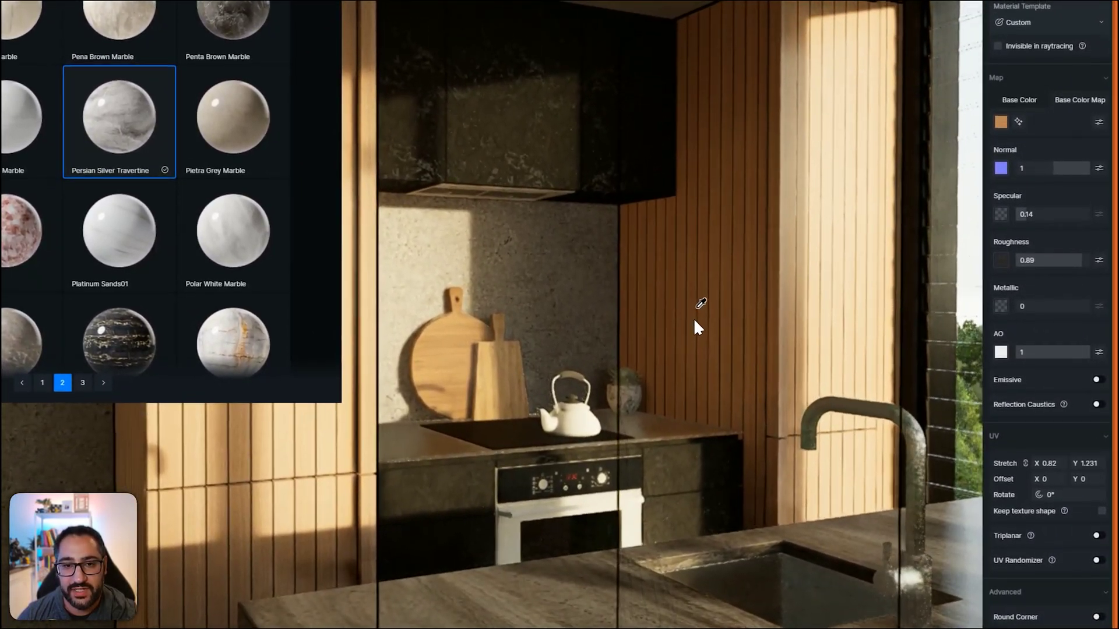
scroll(699, 315, up, 3)
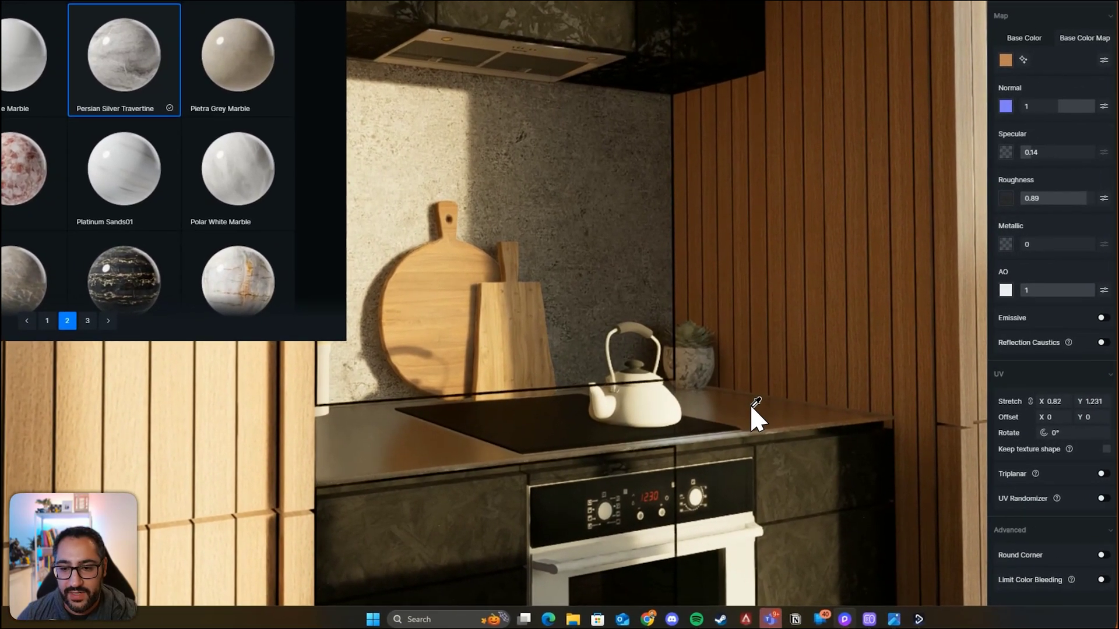
click(751, 405)
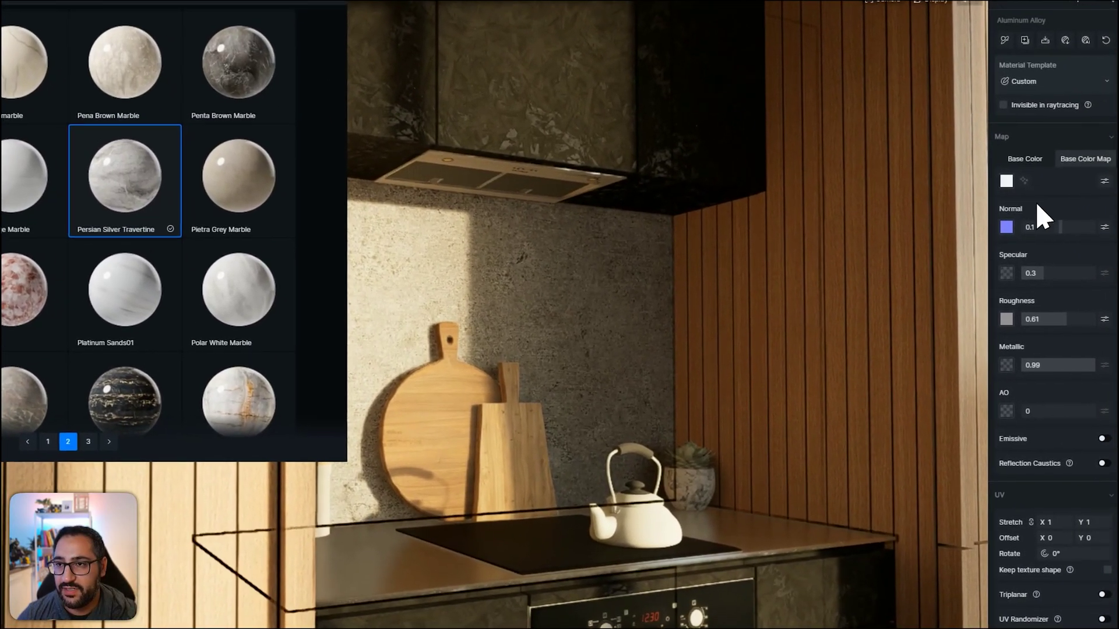
Apply the aluminum material to the oven control panel and set its base colour to black.
drag(1014, 41, 581, 198)
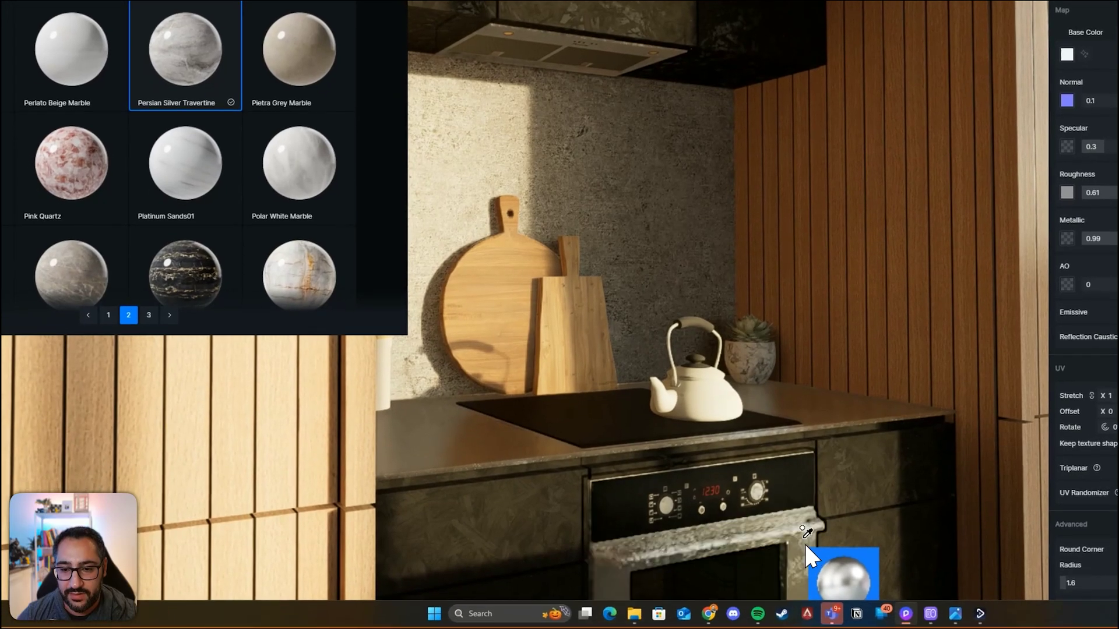
scroll(816, 533, up, 4)
drag(840, 594, 736, 323)
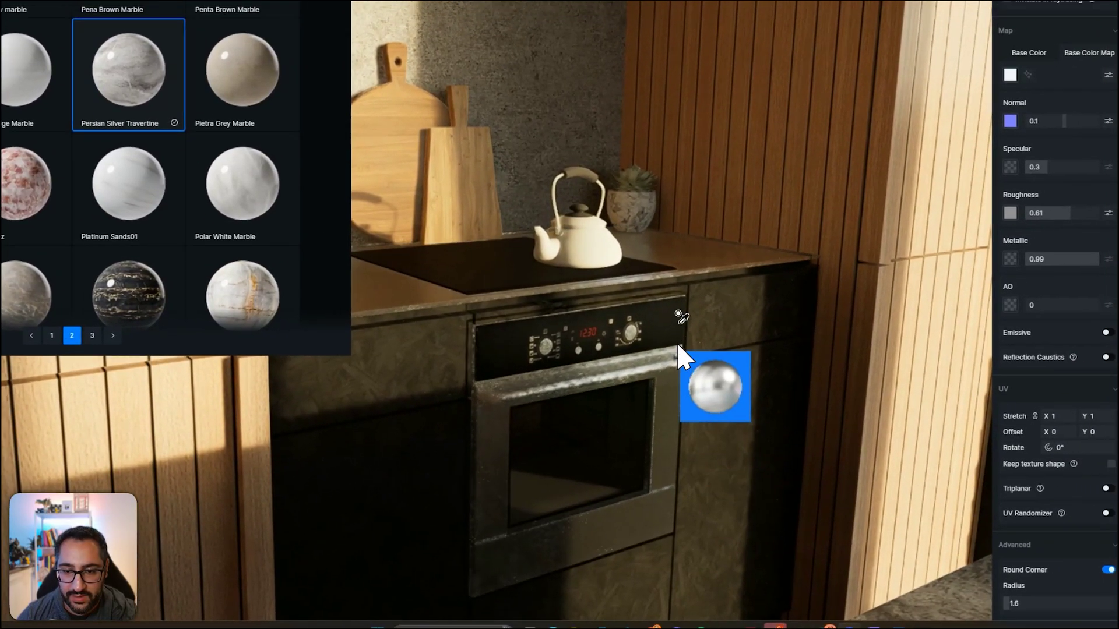
drag(678, 346, 680, 319)
click(670, 343)
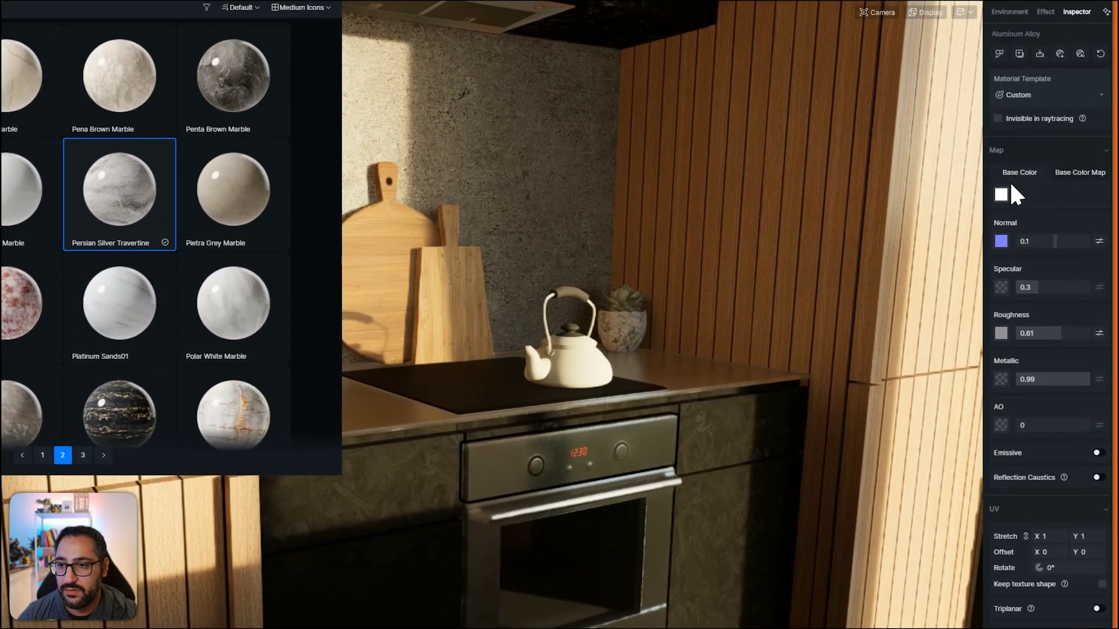
click(1003, 191)
drag(984, 271, 967, 308)
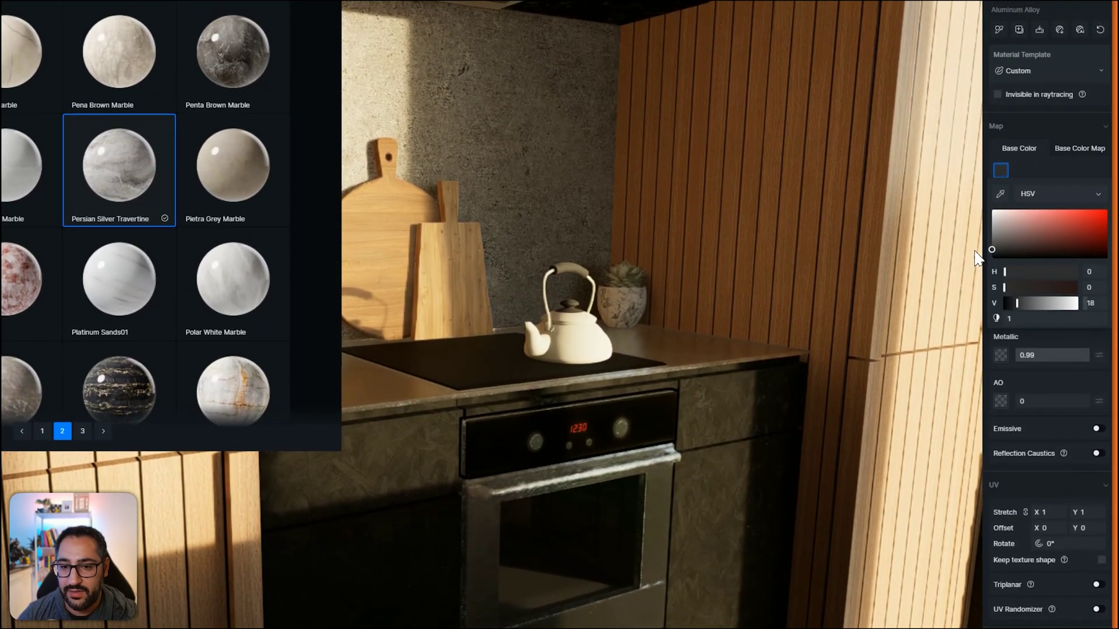
scroll(635, 379, down, 3)
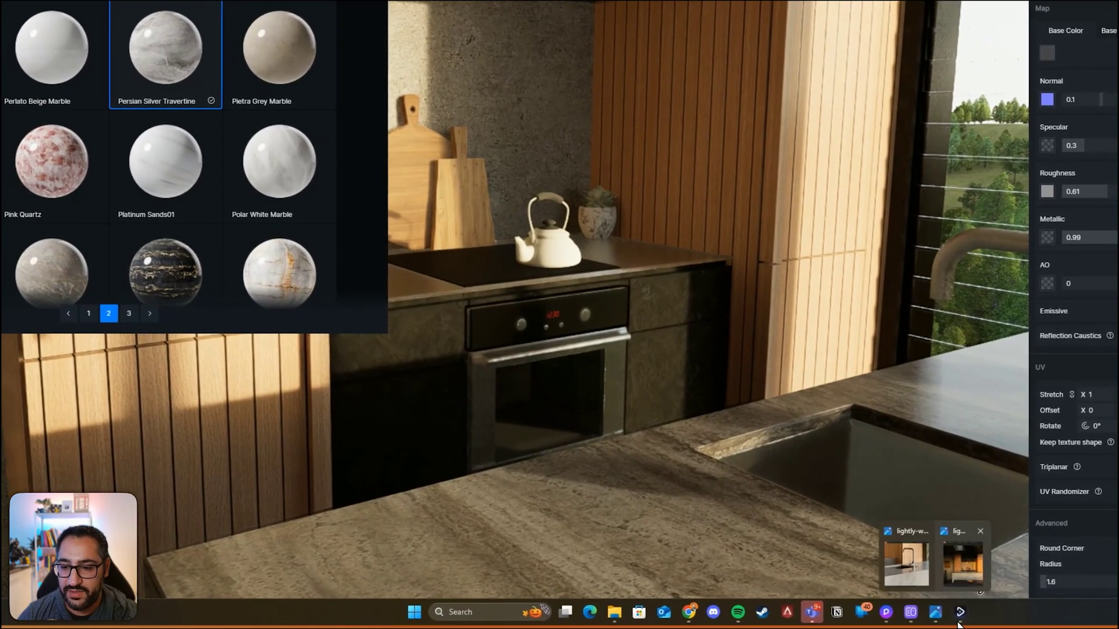
Compare against the marble sink reference photo, then close it.
click(906, 622)
scroll(527, 228, up, 2)
scroll(537, 280, down, 3)
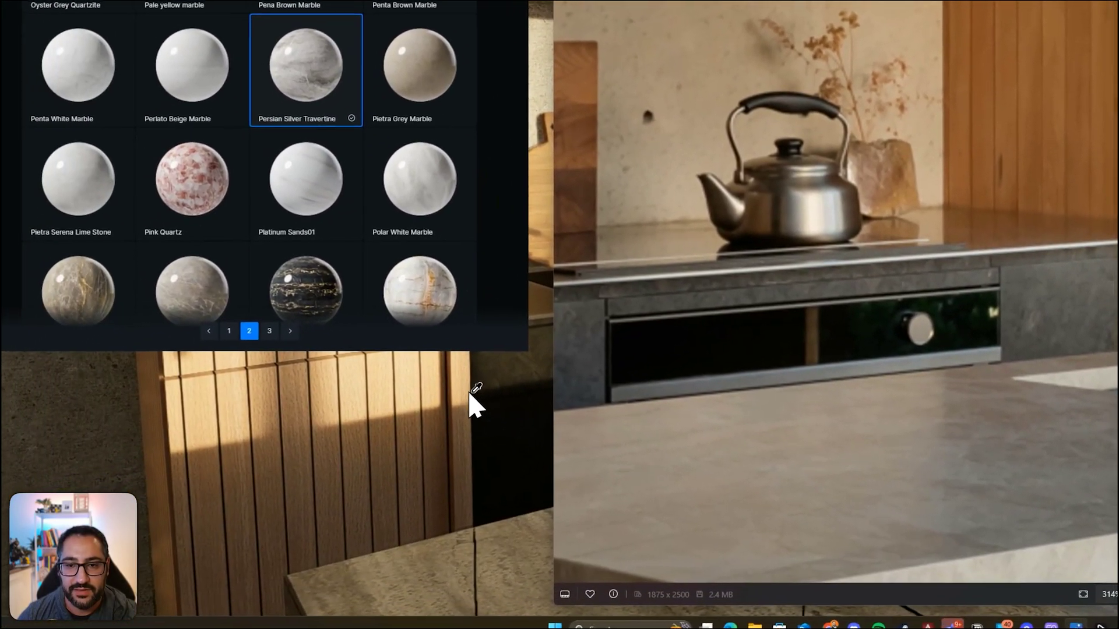
click(328, 446)
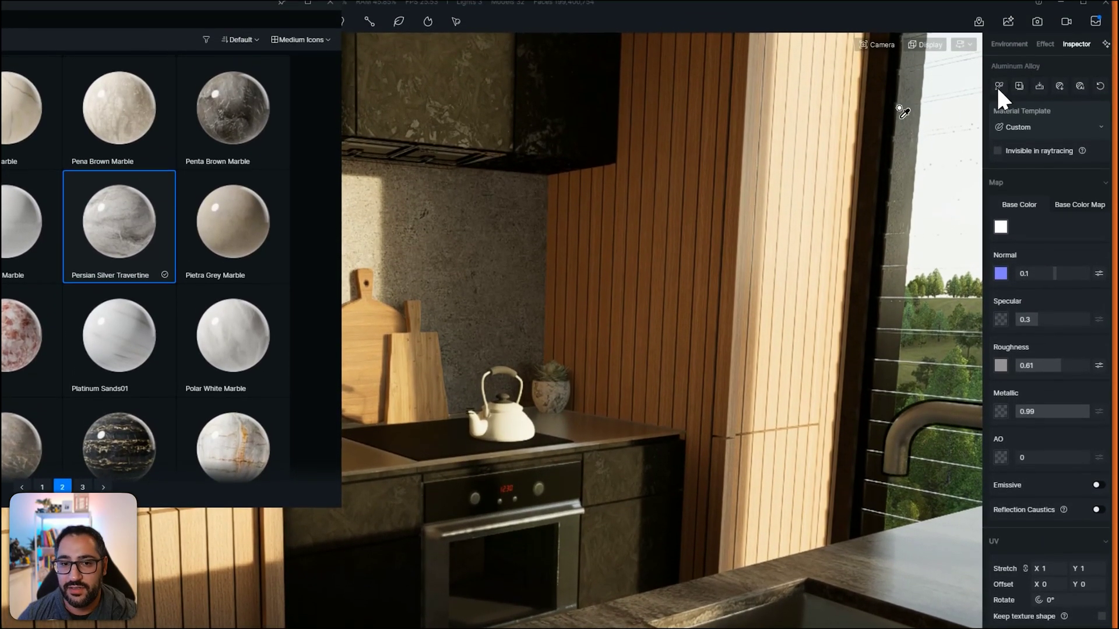
Apply Aluminum Alloy to the kettle with base colour value 84 and roughness 0.29.
drag(996, 85, 636, 318)
click(992, 244)
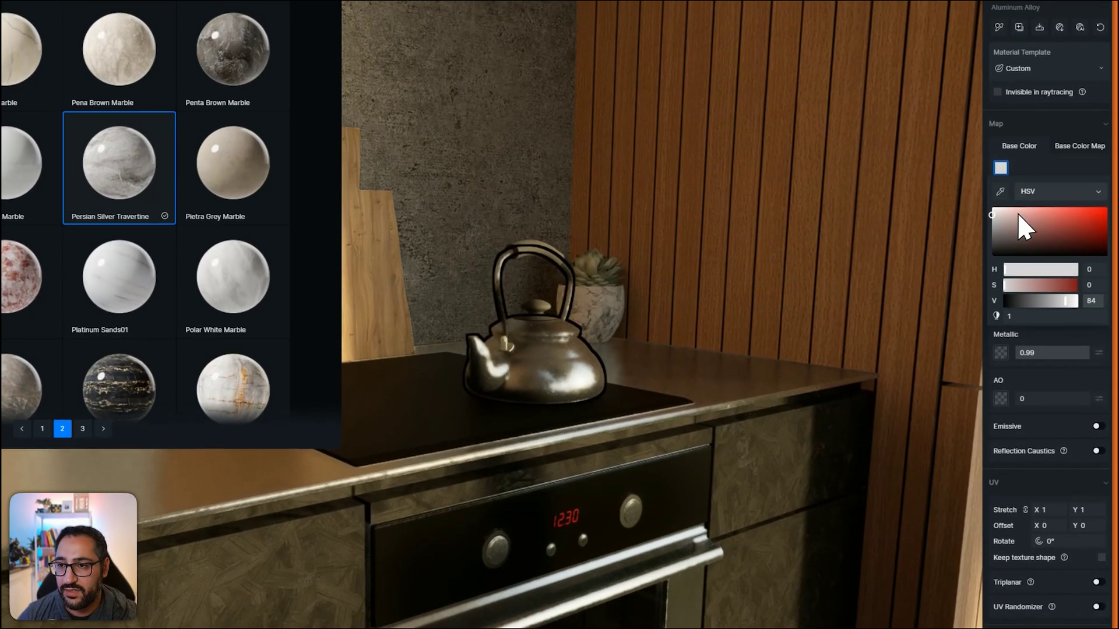
click(1059, 193)
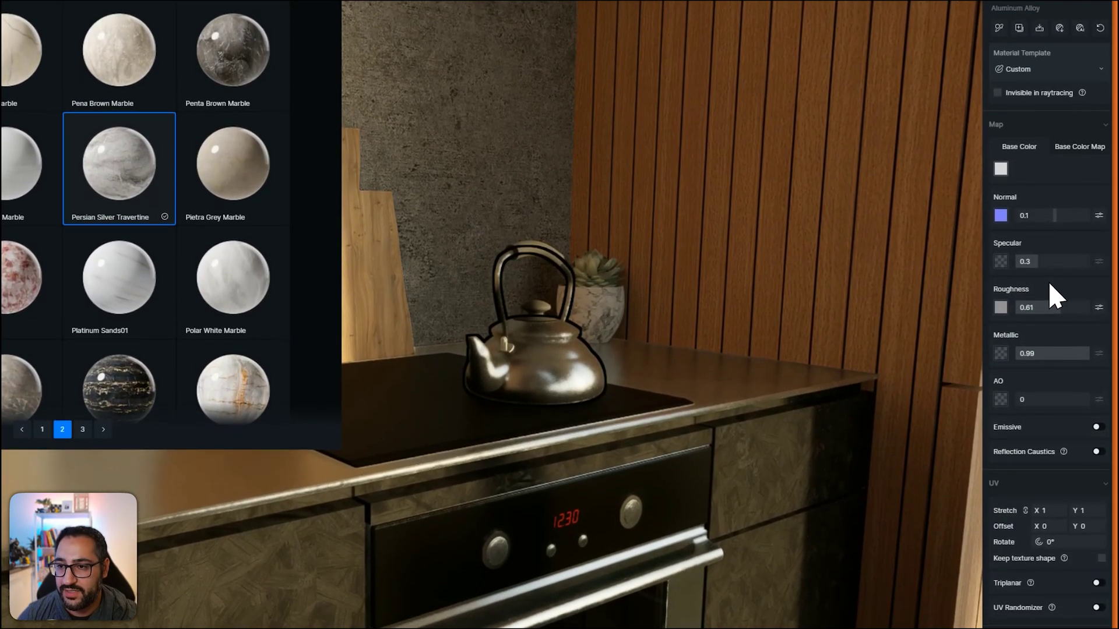
click(1042, 307)
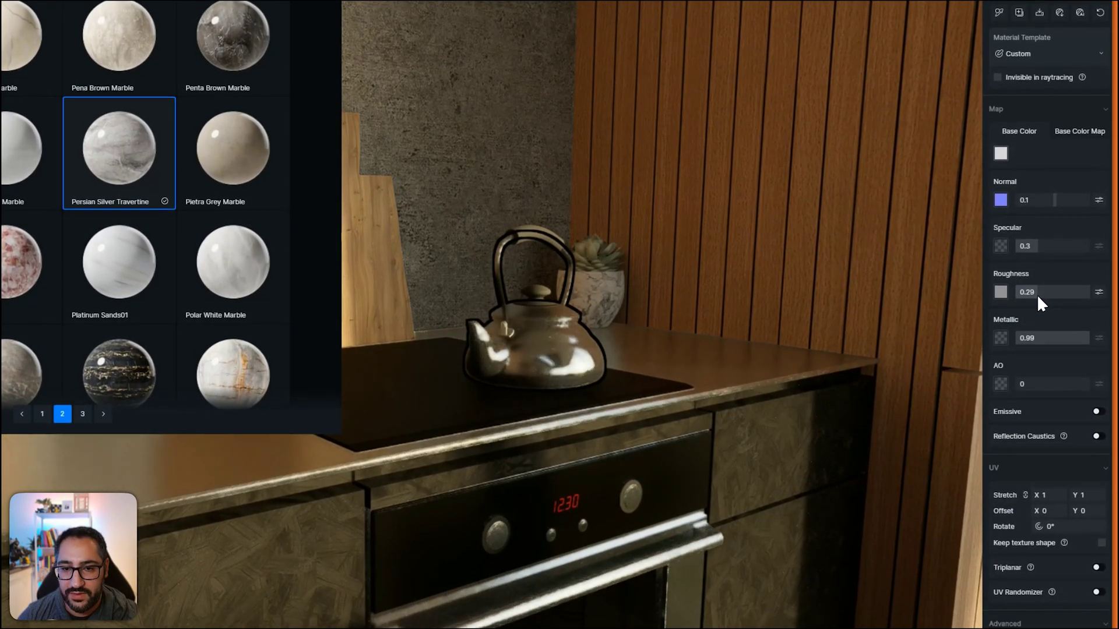
scroll(834, 313, down, 5)
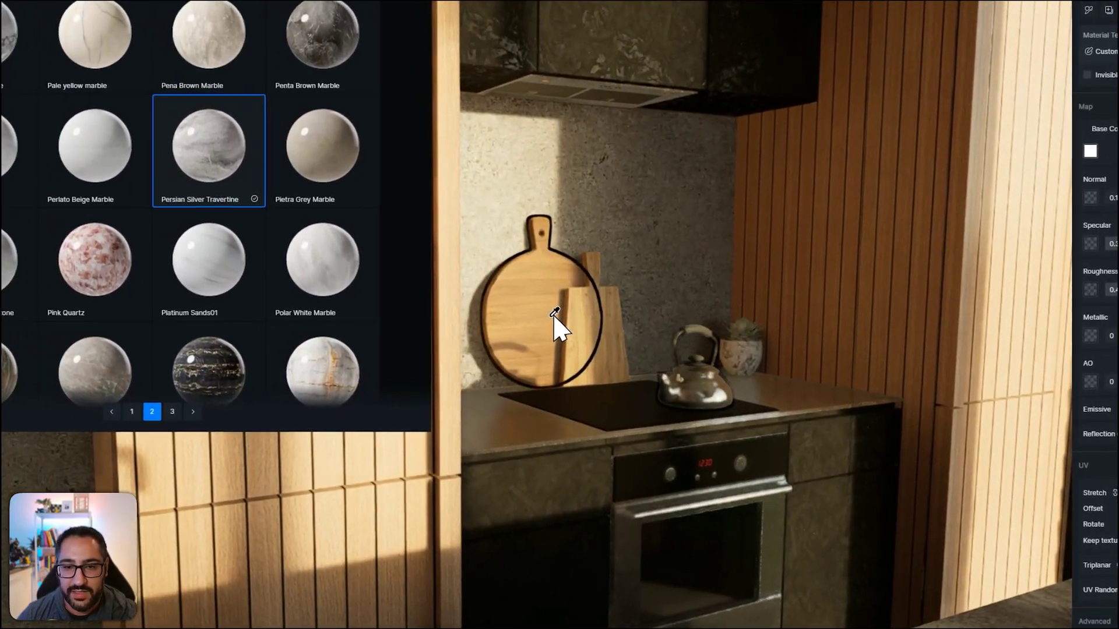
Select the round cutting board and AI-generate normal, roughness and AO maps from its wood texture.
click(449, 297)
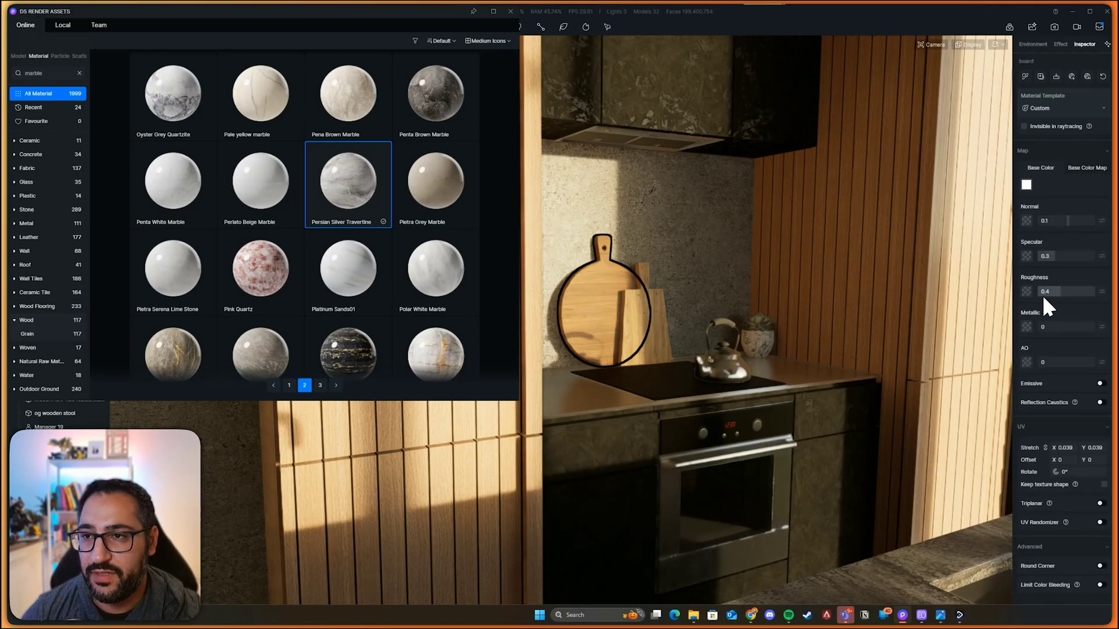
click(1087, 78)
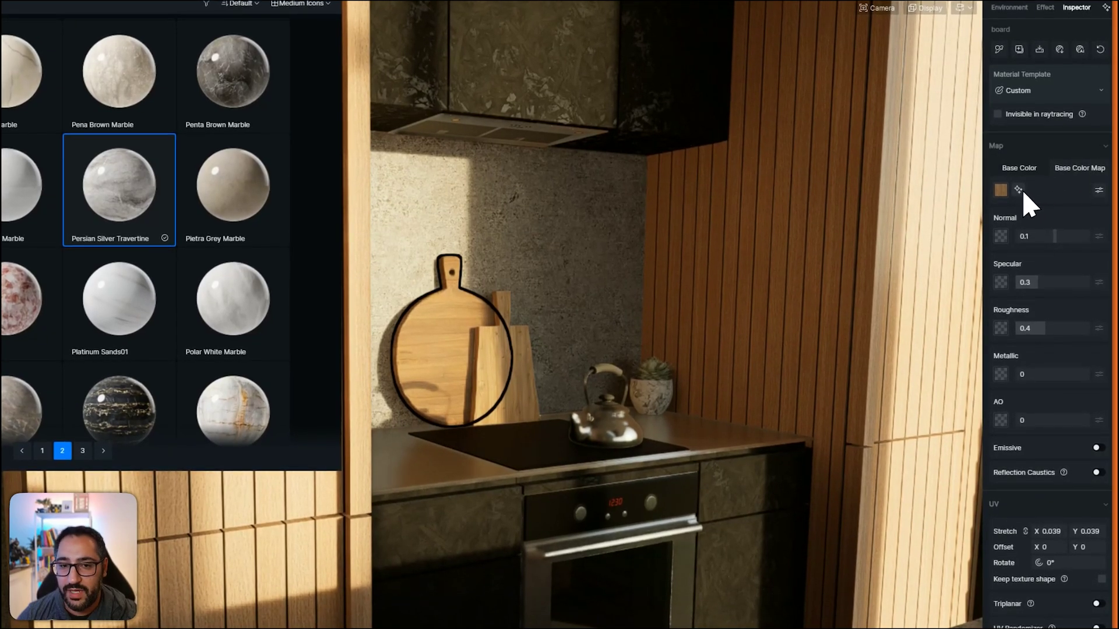
click(1018, 190)
scroll(519, 306, up, 5)
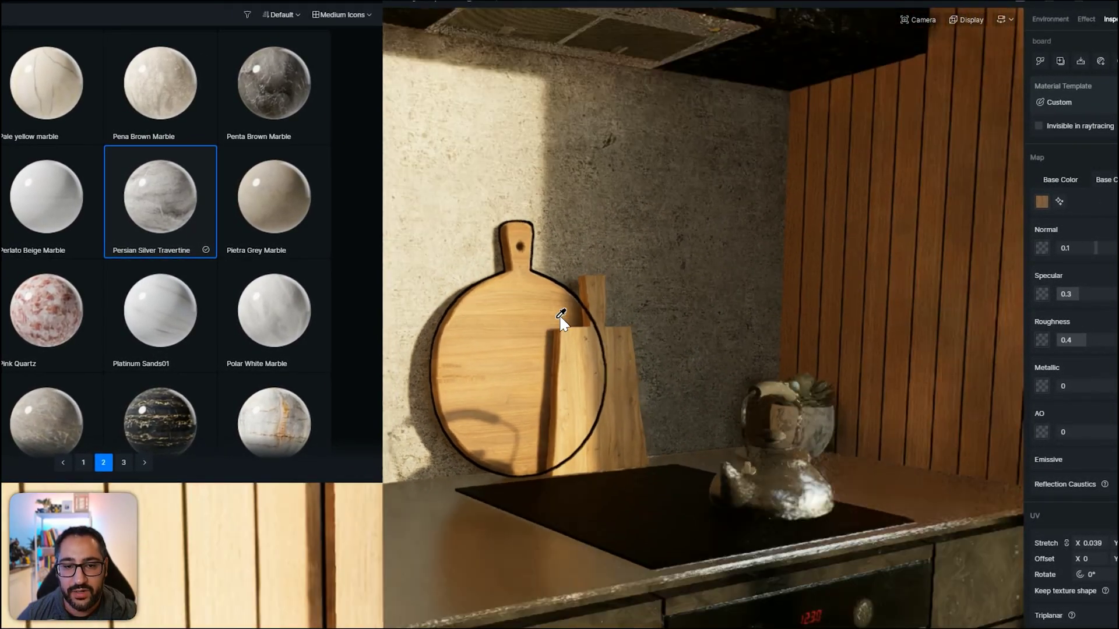
scroll(561, 319, down, 5)
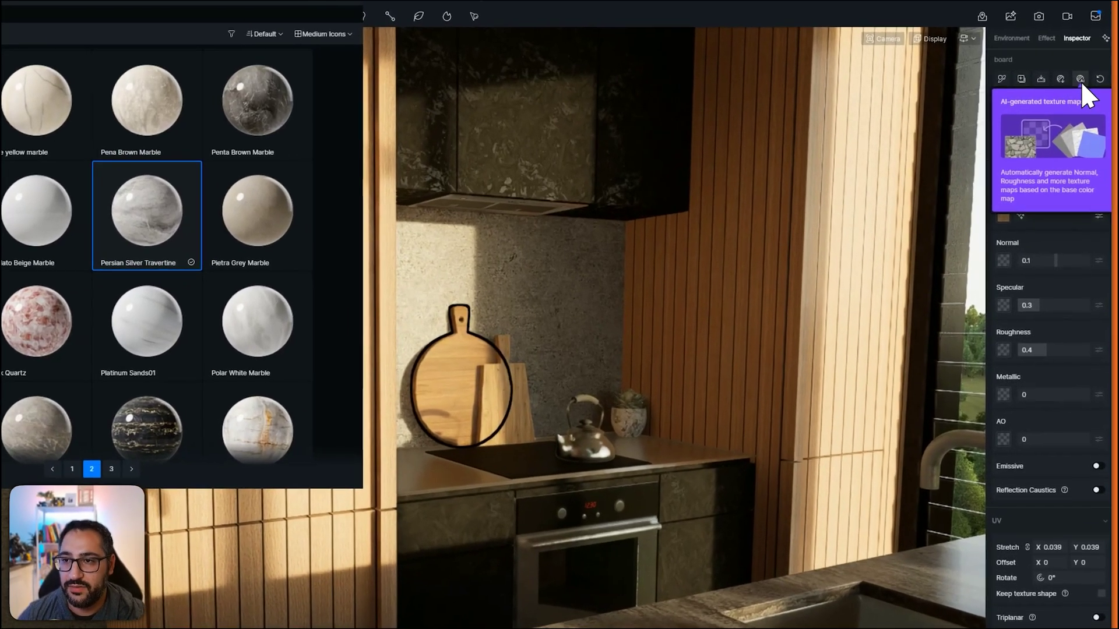
click(1087, 79)
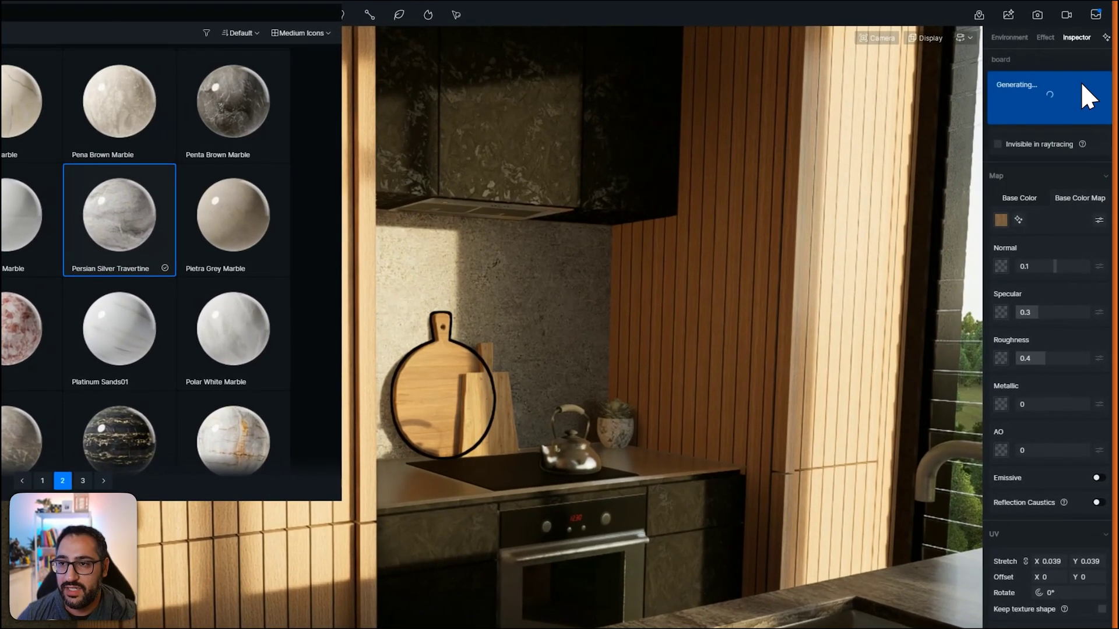
scroll(758, 315, down, 5)
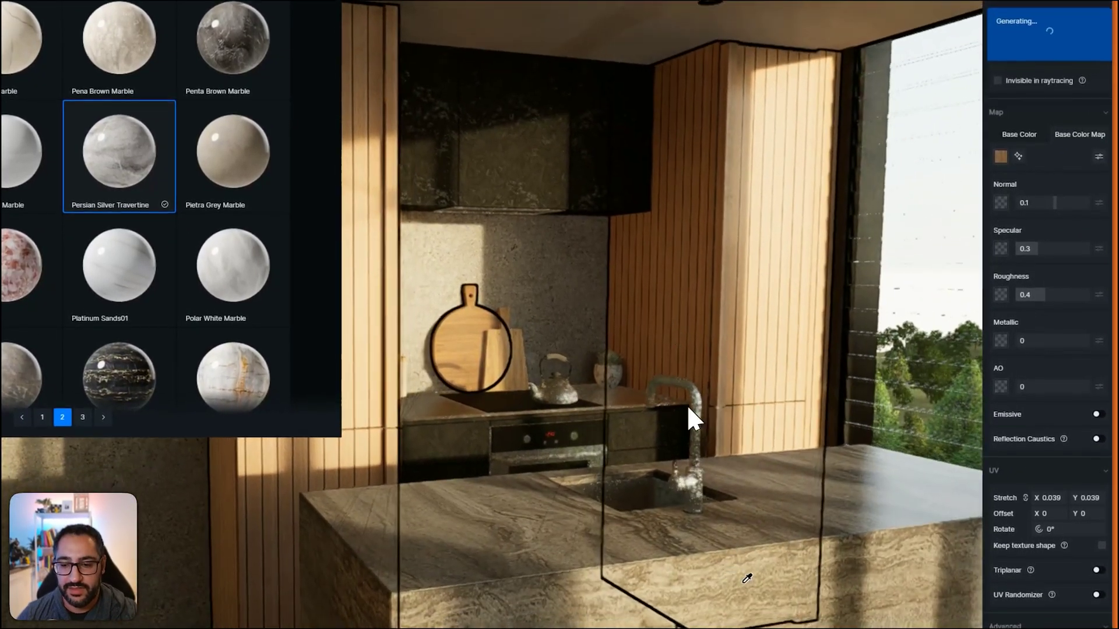
Bring up the kitchen reference photo in Photos to compare the cutting board.
mouse_move(922, 611)
click(967, 574)
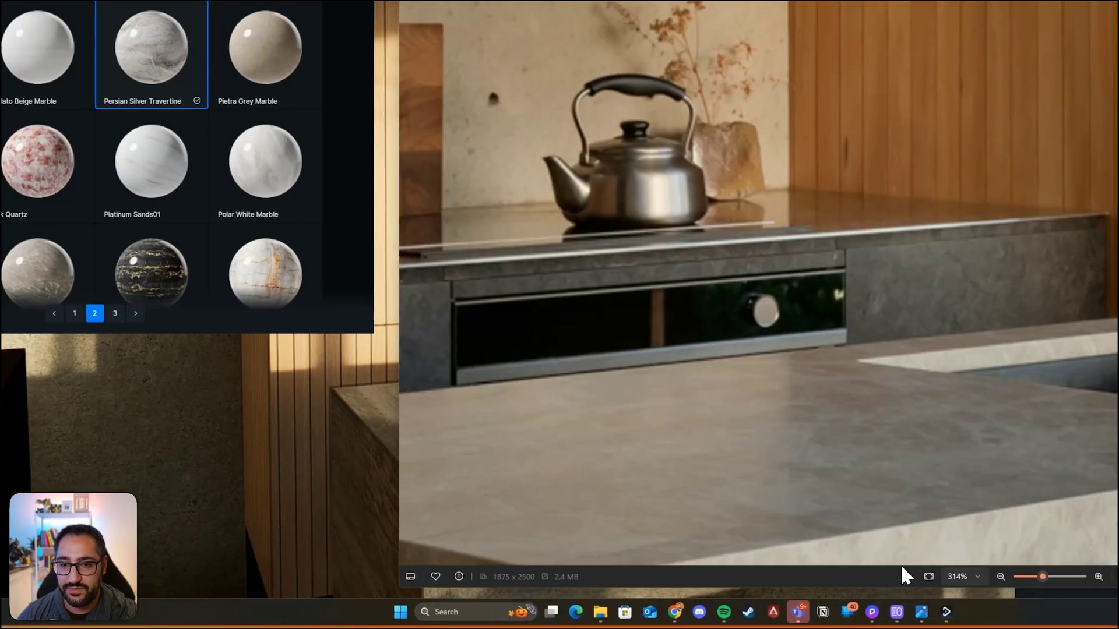
scroll(699, 477, down, 10)
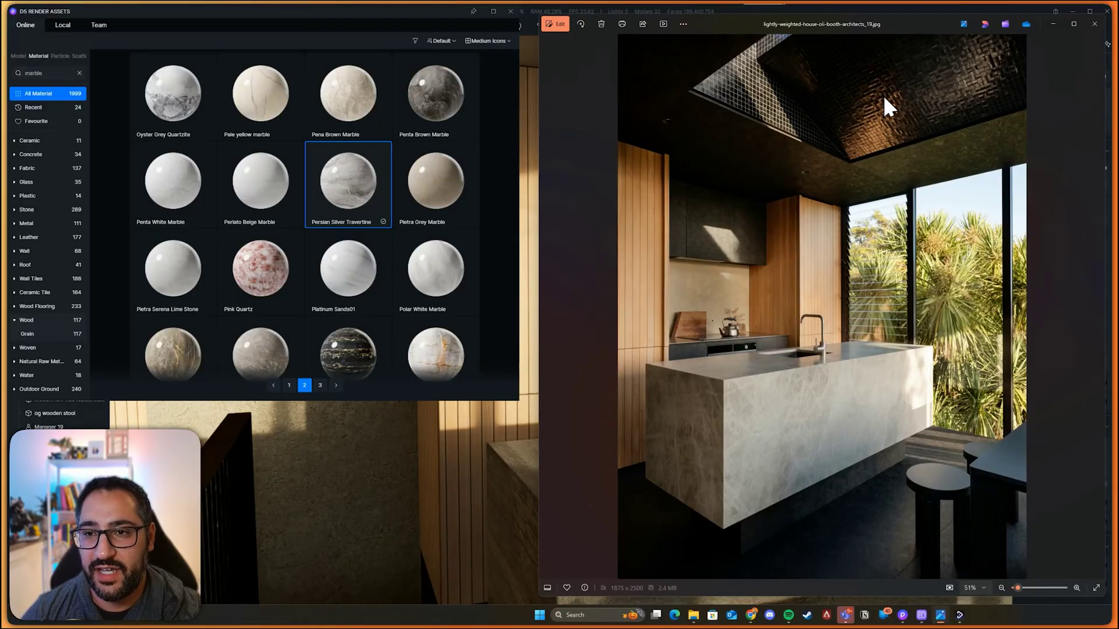
scroll(886, 120, up, 5)
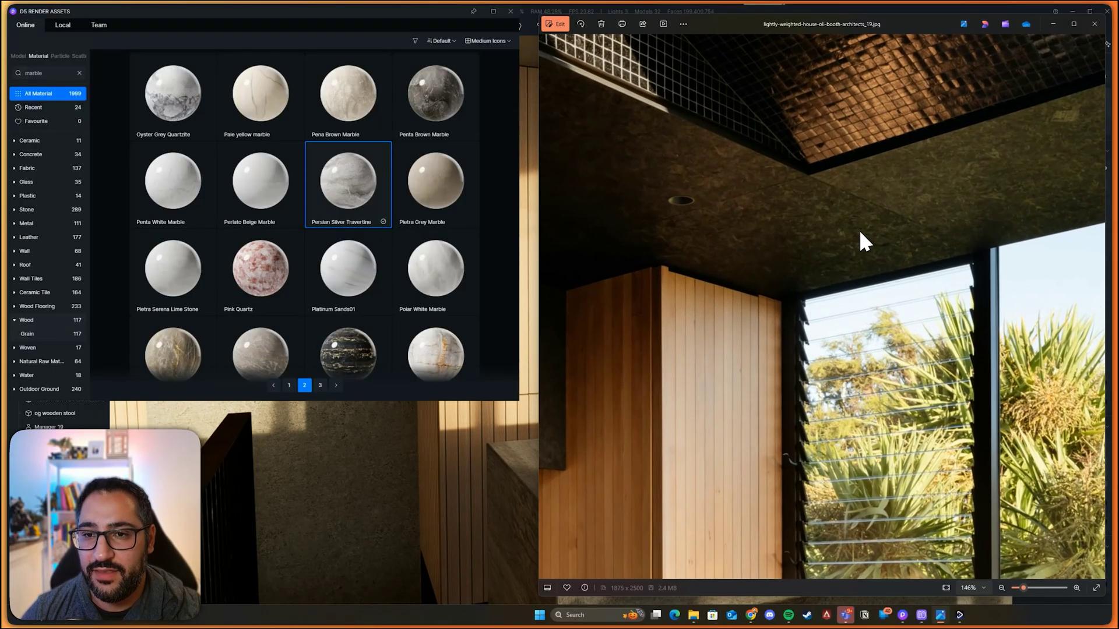
scroll(816, 250, down, 2)
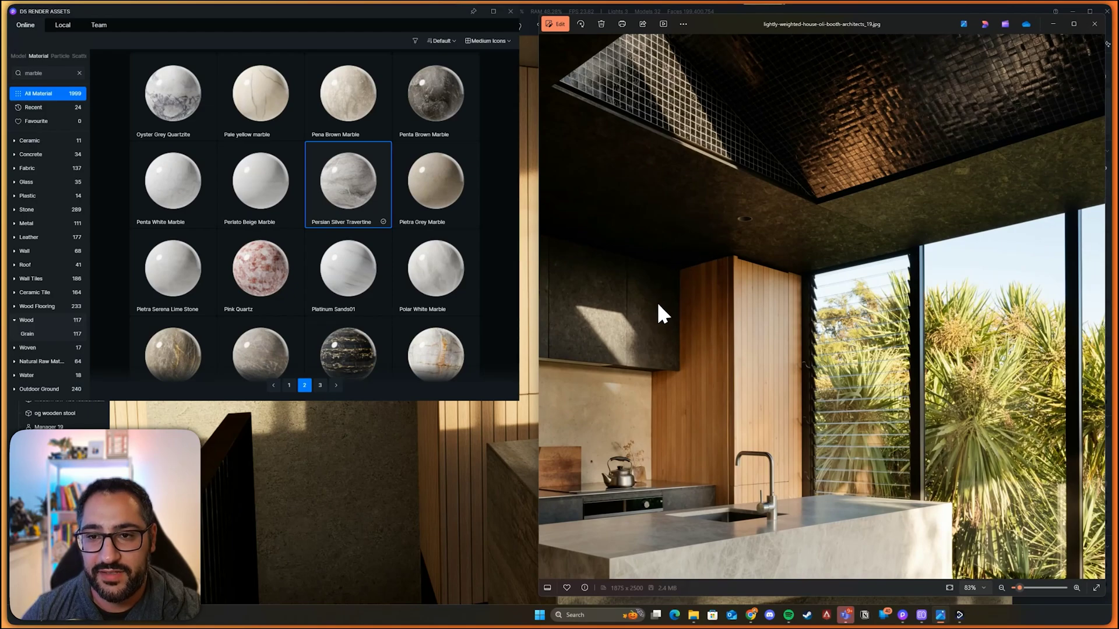
scroll(838, 242, down, 3)
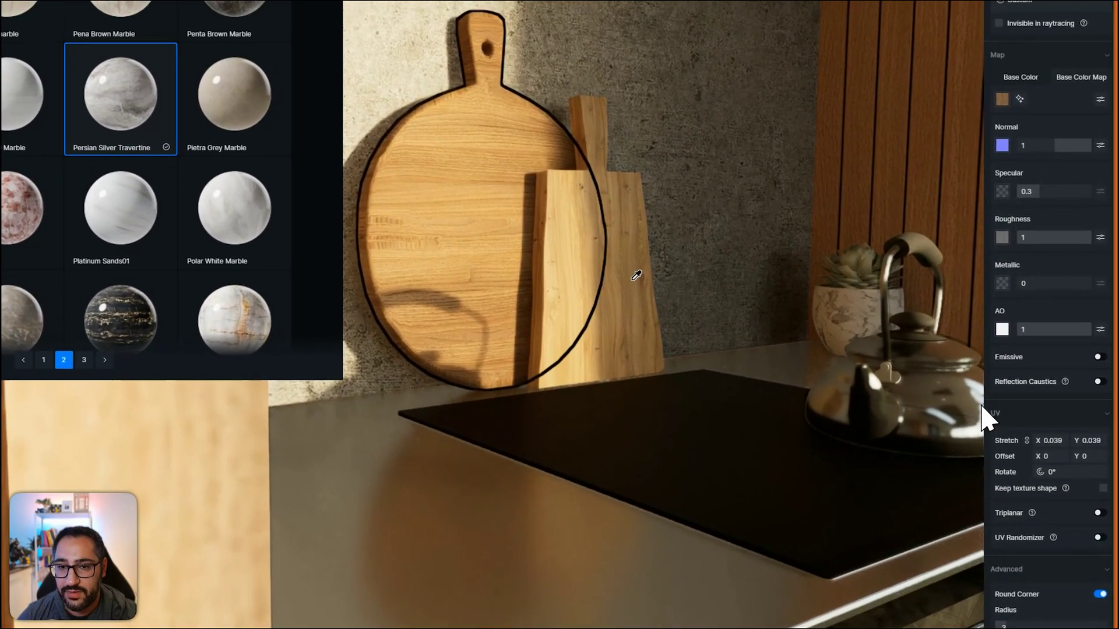
Generate AI texture maps for the rectangular cutting board and make it slightly rougher.
click(728, 312)
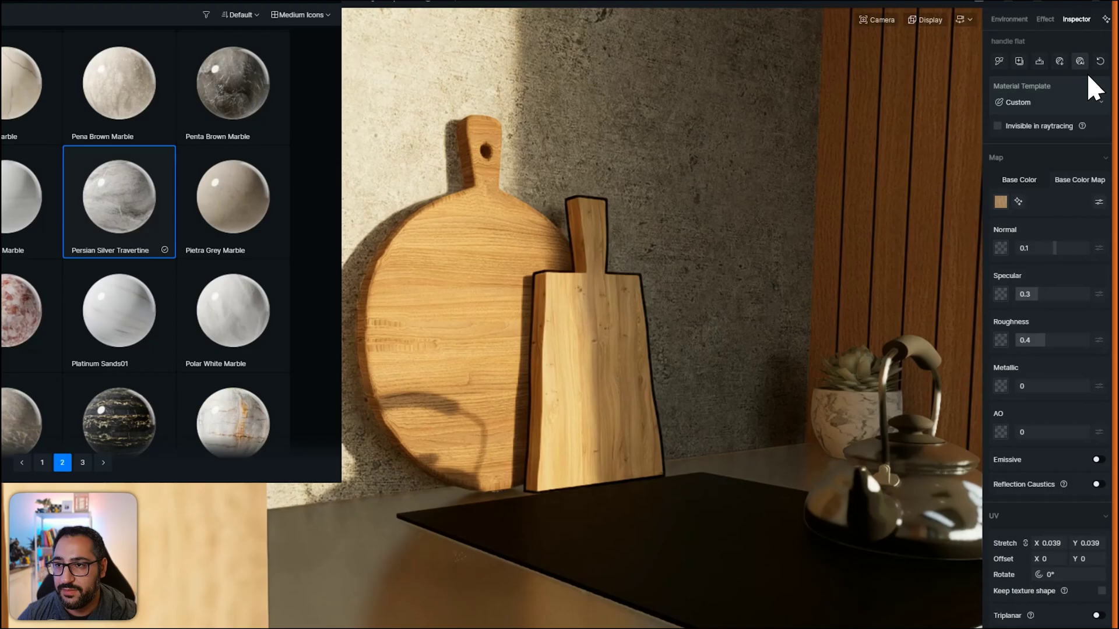
click(1083, 76)
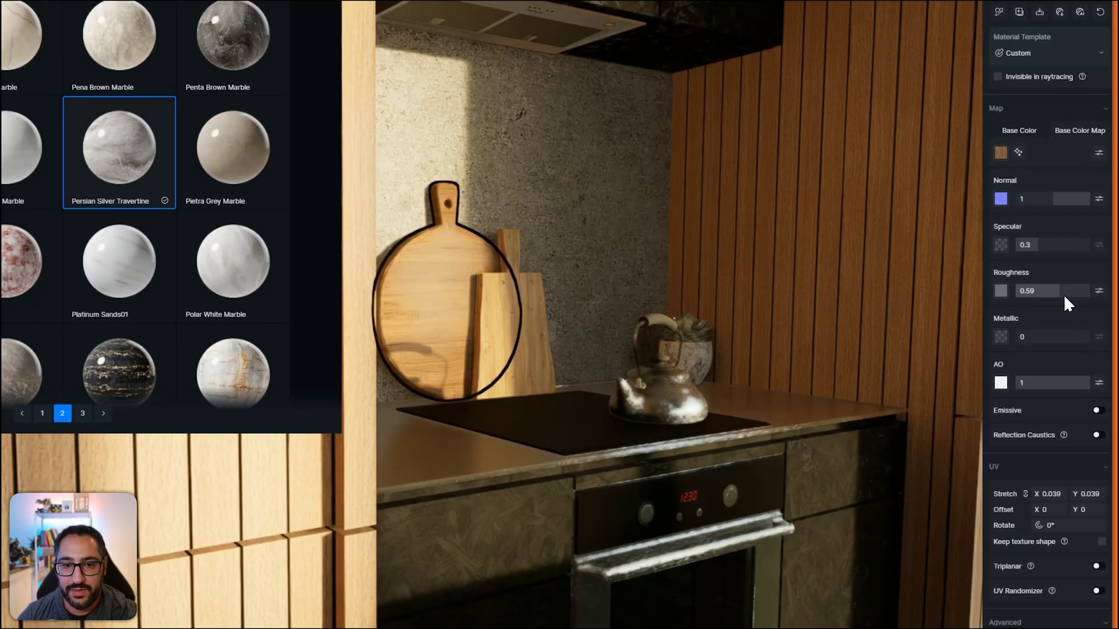
drag(1059, 295, 1062, 295)
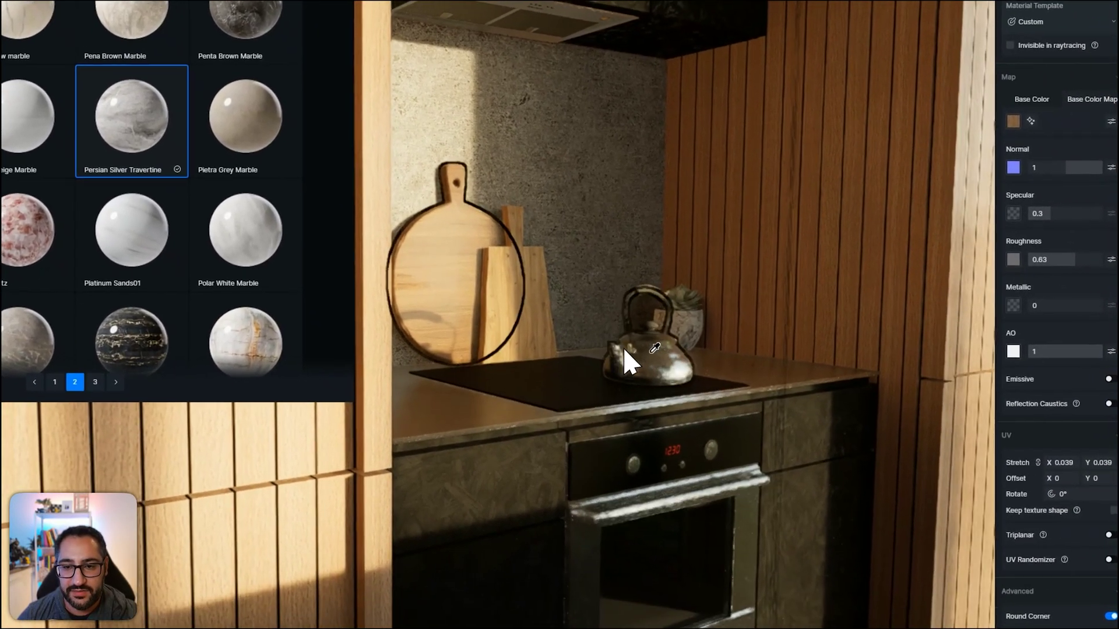
Lower the plant pot's roughness to 0.2 and the two jars' roughness to 0.07.
click(677, 327)
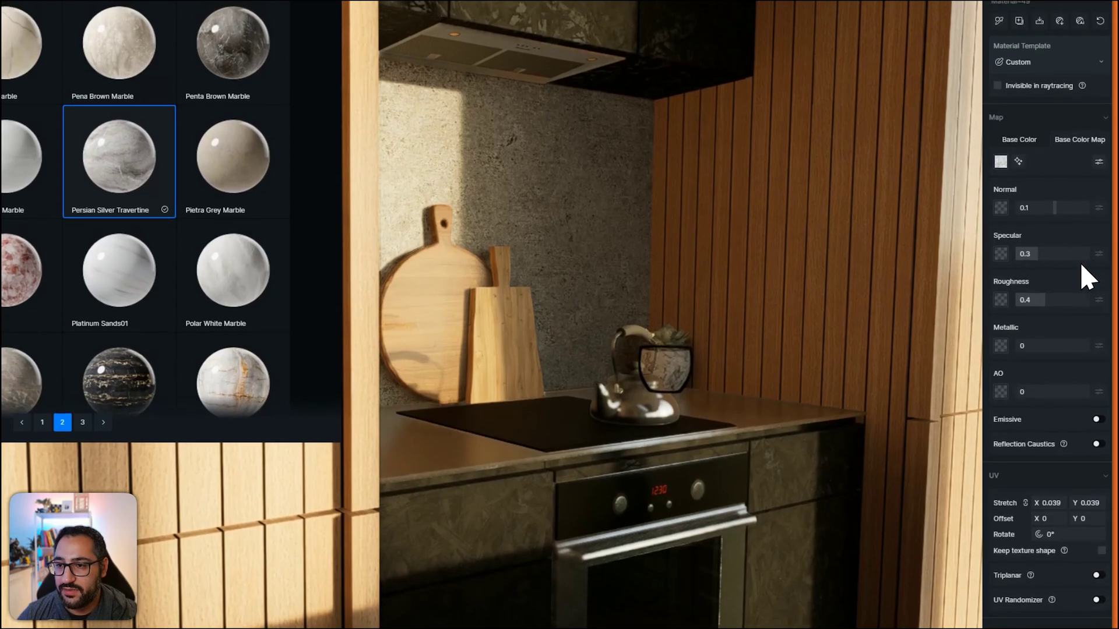
drag(1043, 295, 1030, 298)
scroll(553, 315, up, 5)
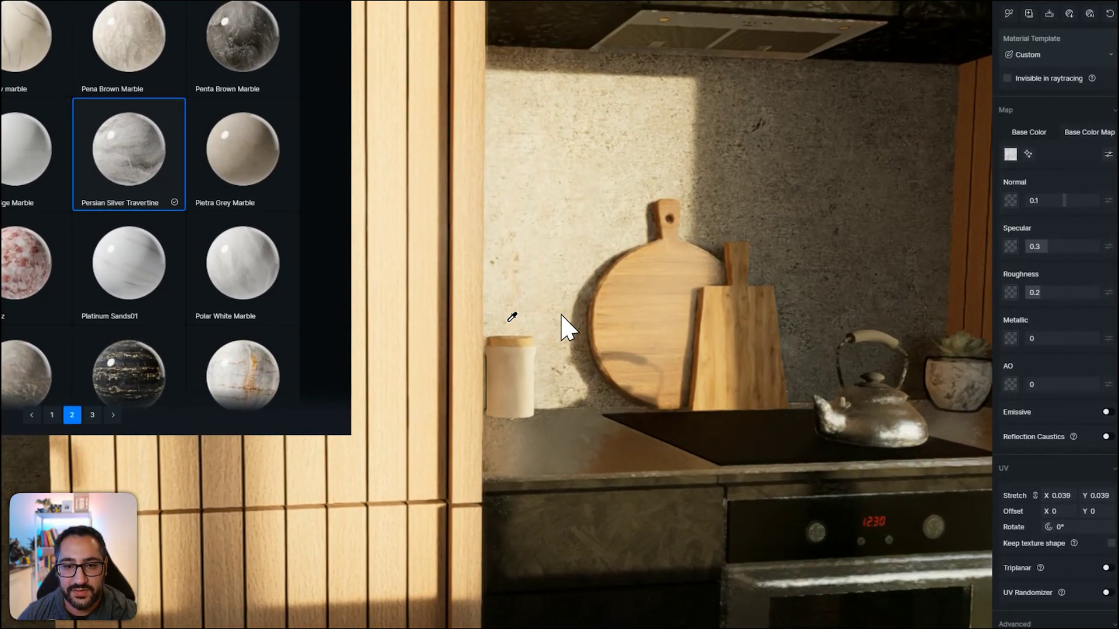
click(461, 370)
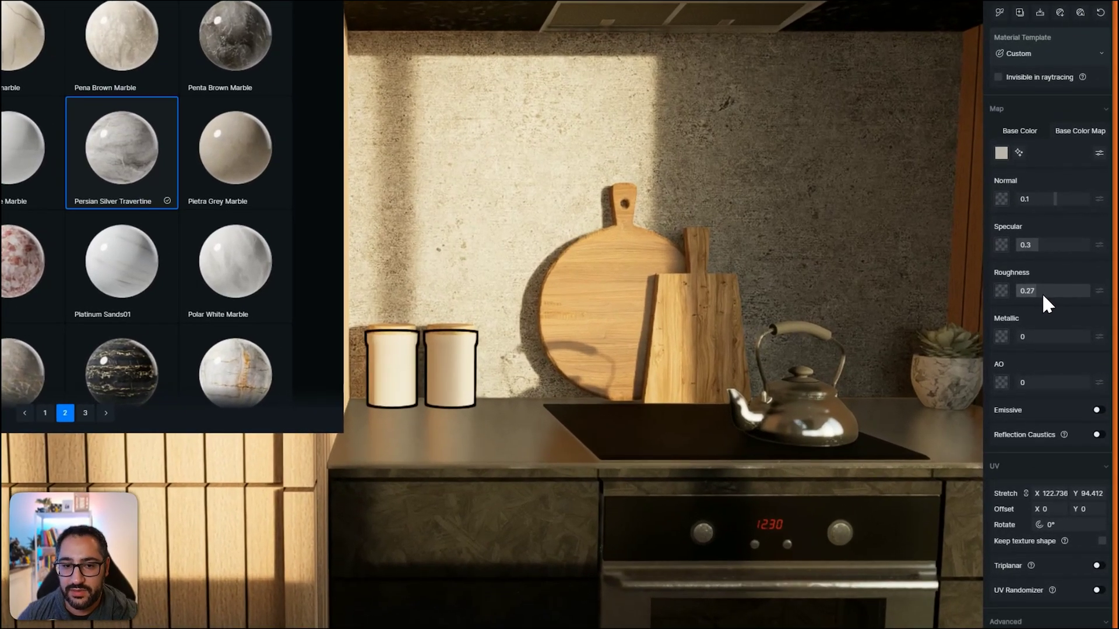
drag(1060, 301, 1046, 301)
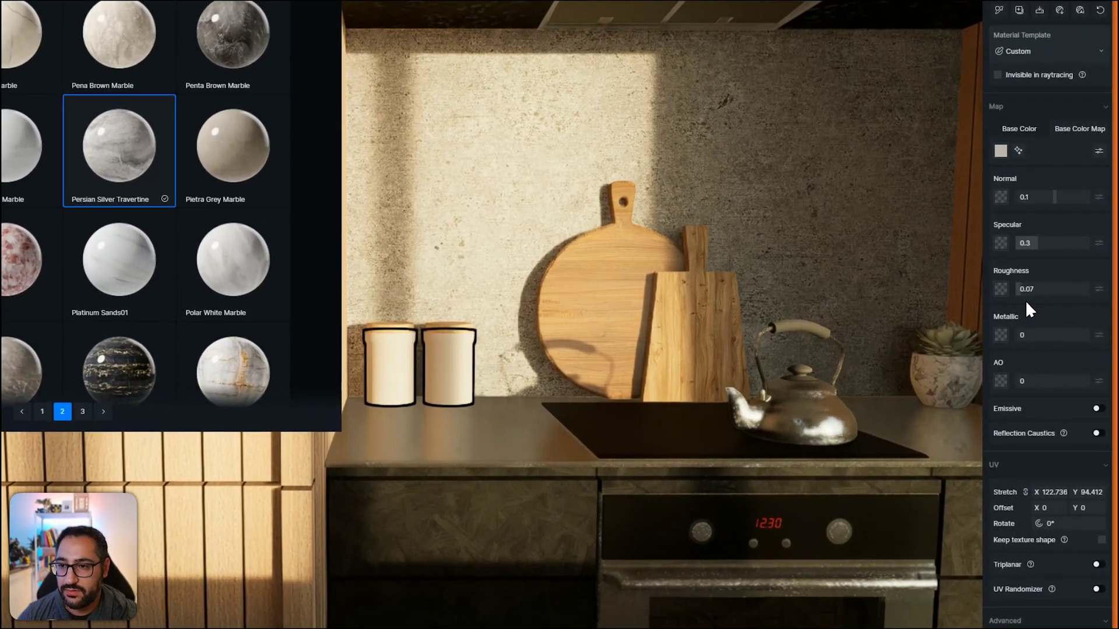
scroll(629, 347, up, 5)
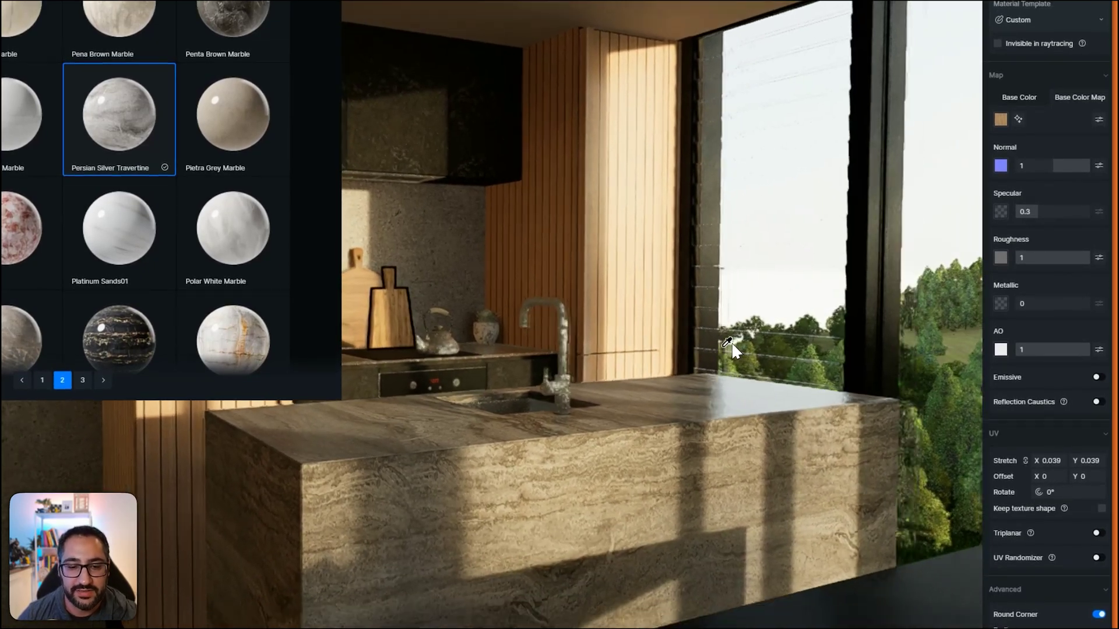
Raise the round ceiling downlight's emissive intensity to 17.3.
click(732, 341)
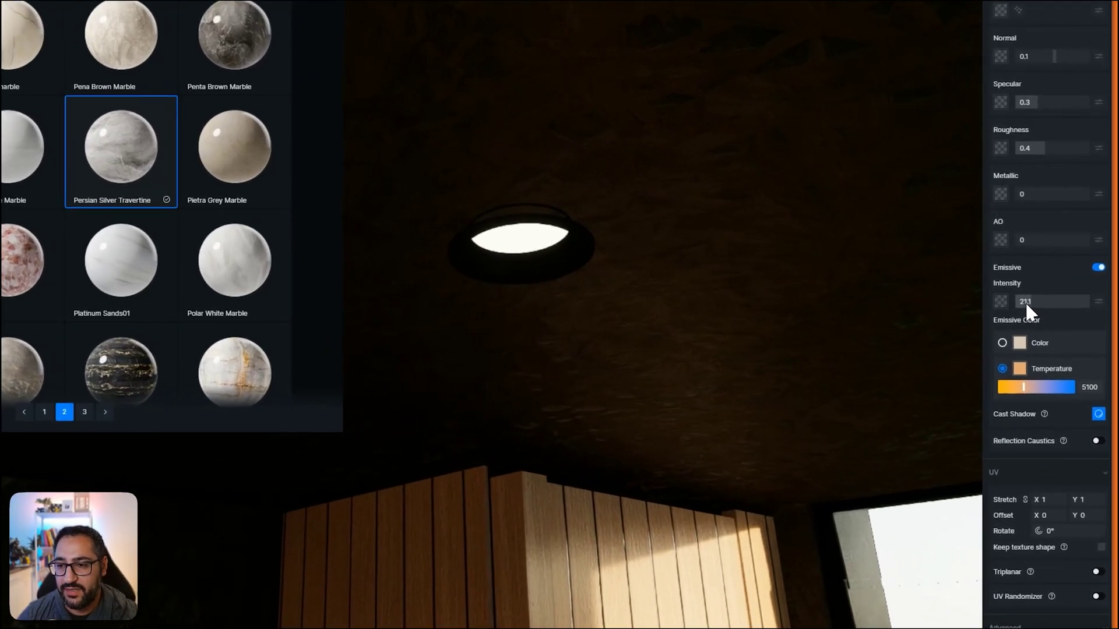
drag(1044, 306, 1084, 313)
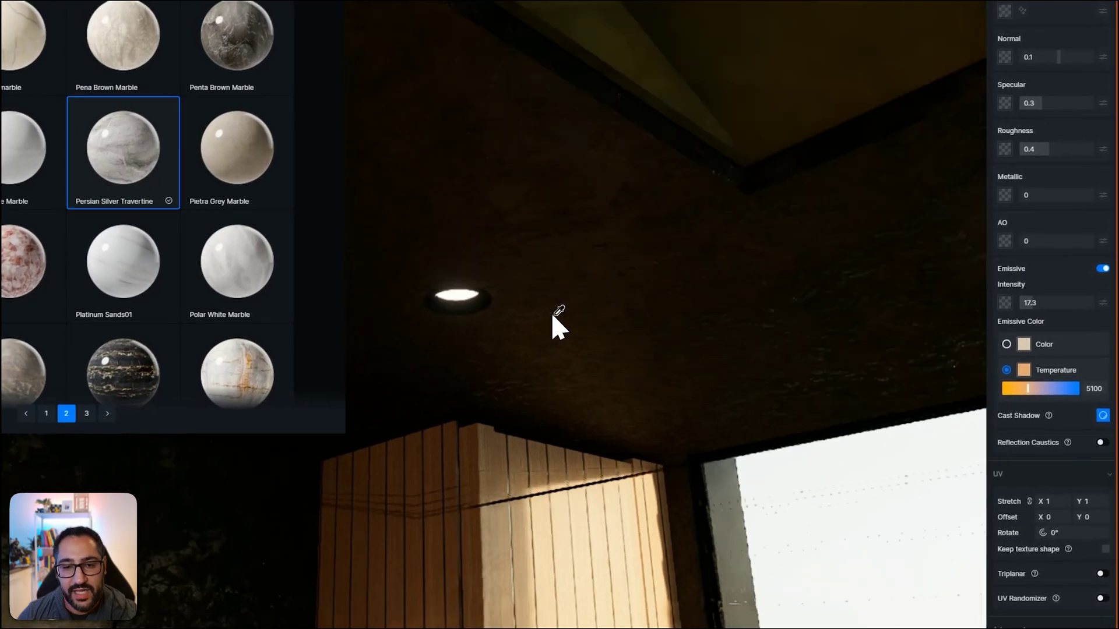
right_drag(551, 316, 457, 460)
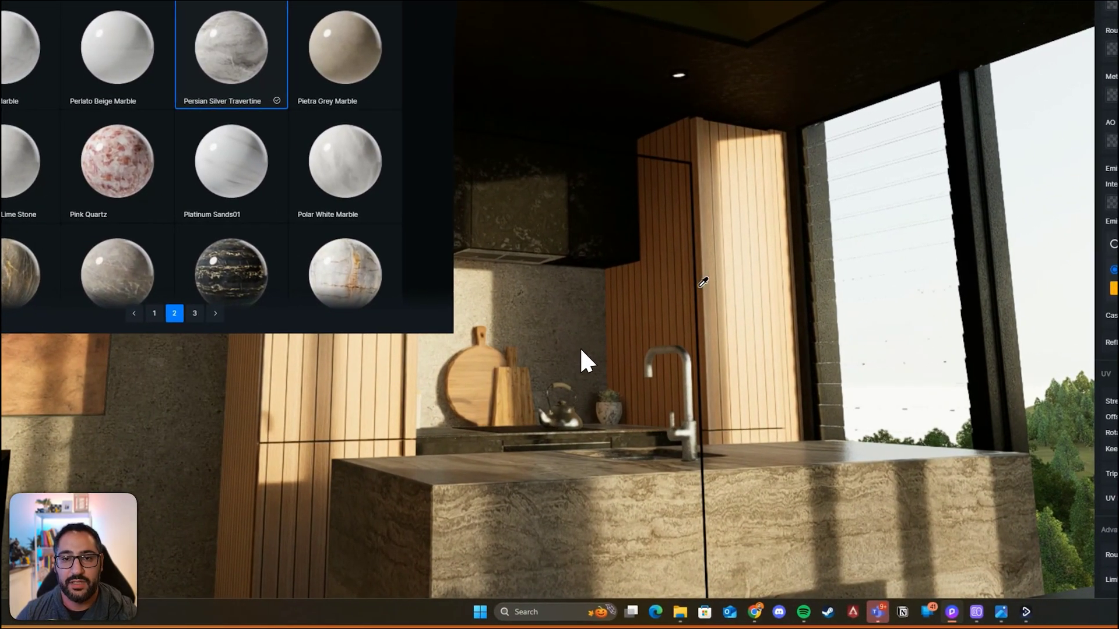
Find Blue Mosaic tile 01 by searching 'tile' and apply it to the skylight's ceiling recess.
right_drag(585, 343, 560, 355)
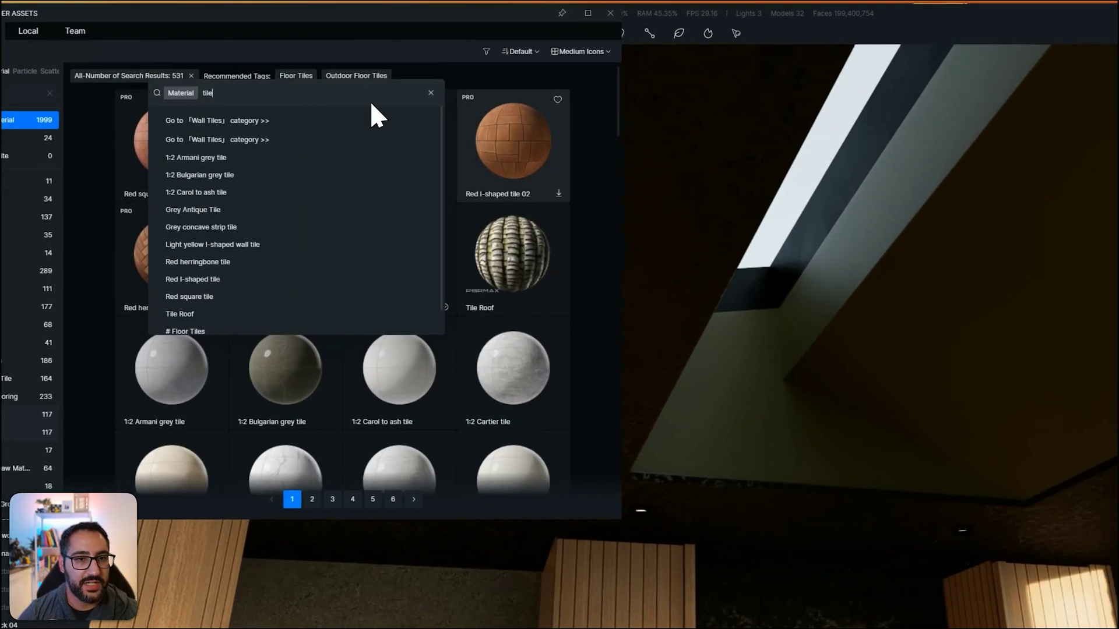
key(Return)
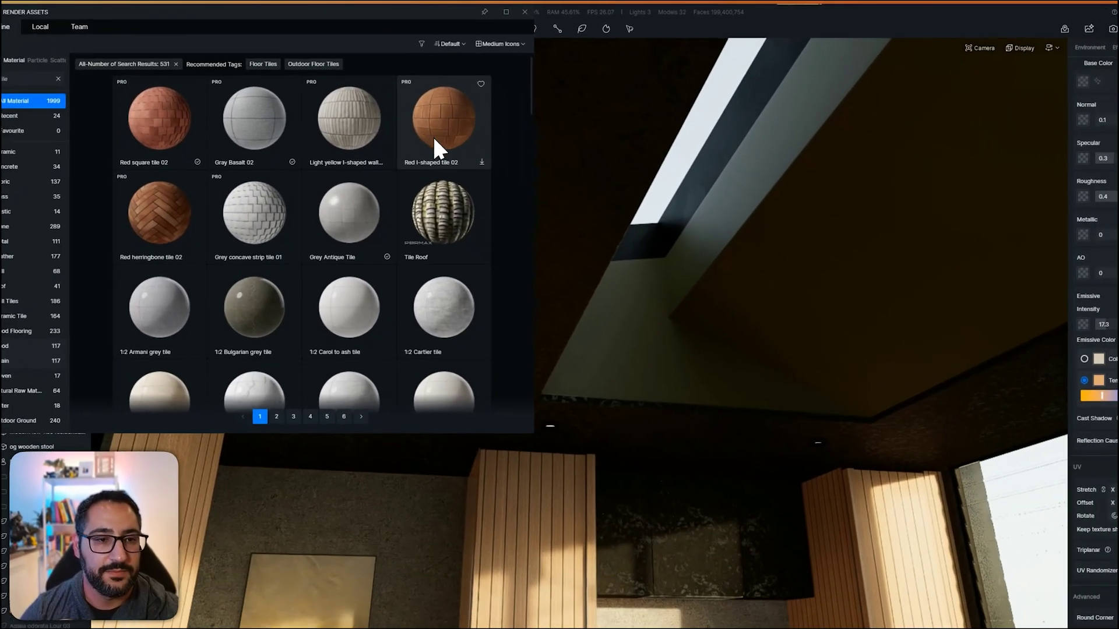
scroll(431, 149, down, 10)
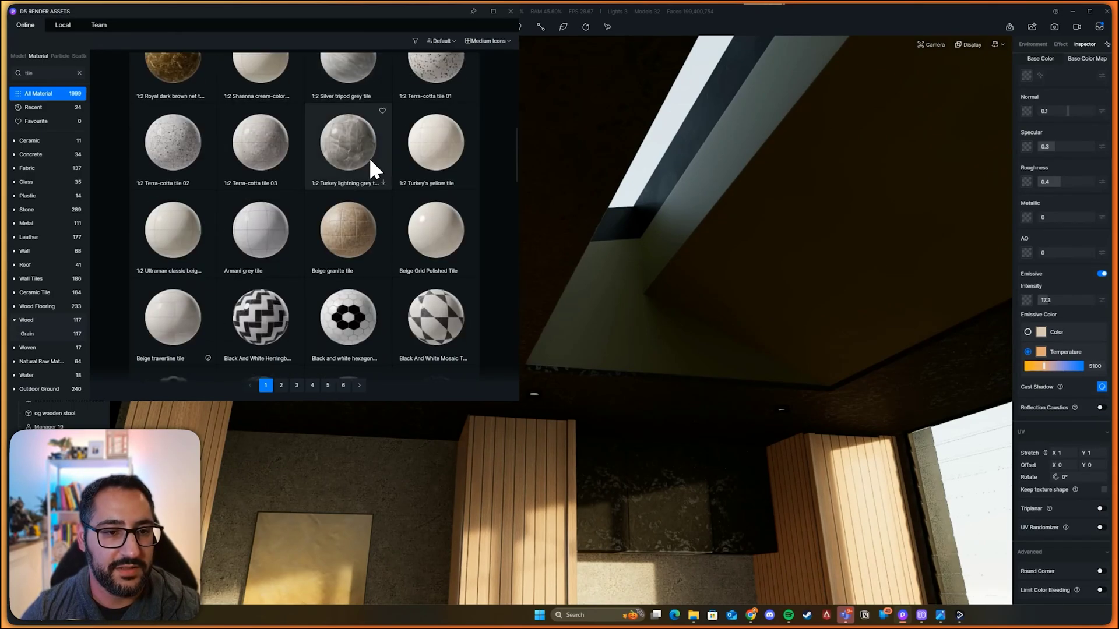
scroll(367, 169, down, 5)
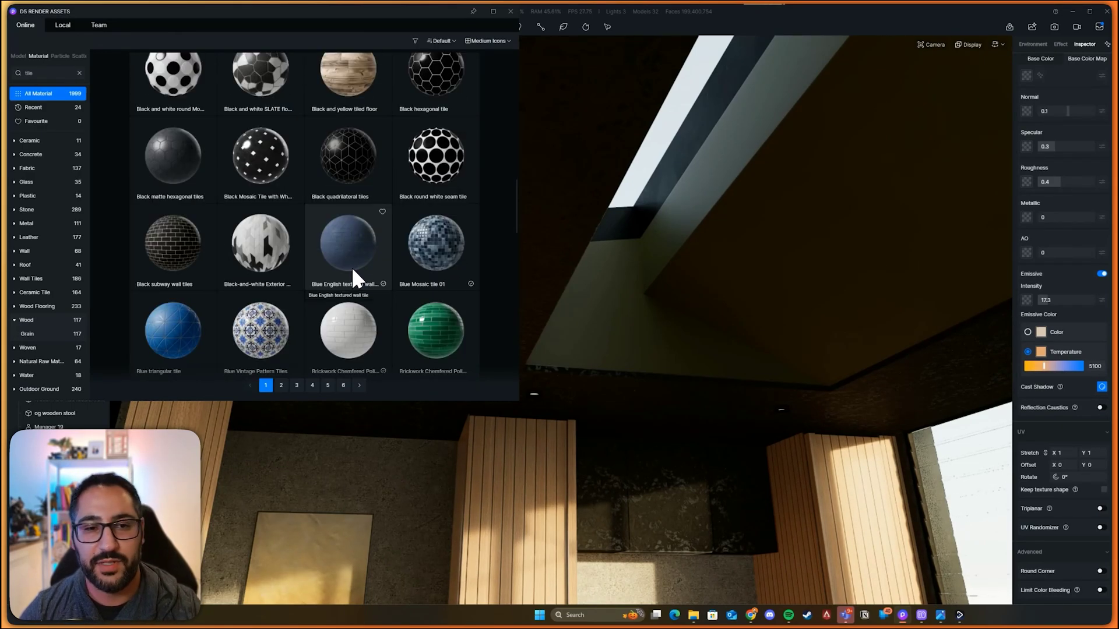
scroll(379, 291, down, 1)
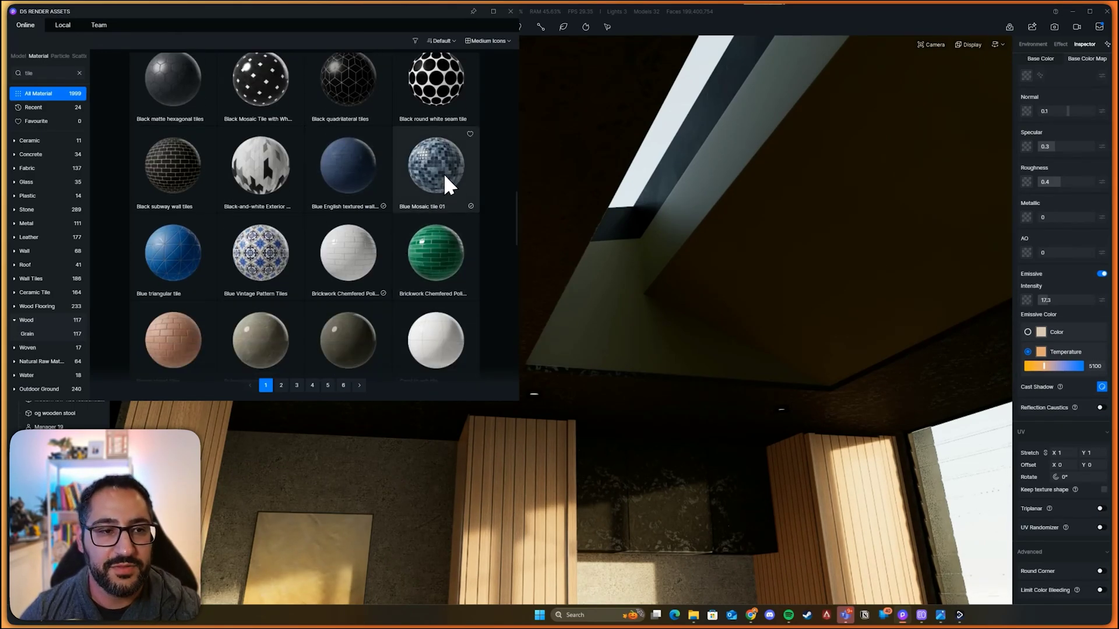
drag(443, 175, 743, 250)
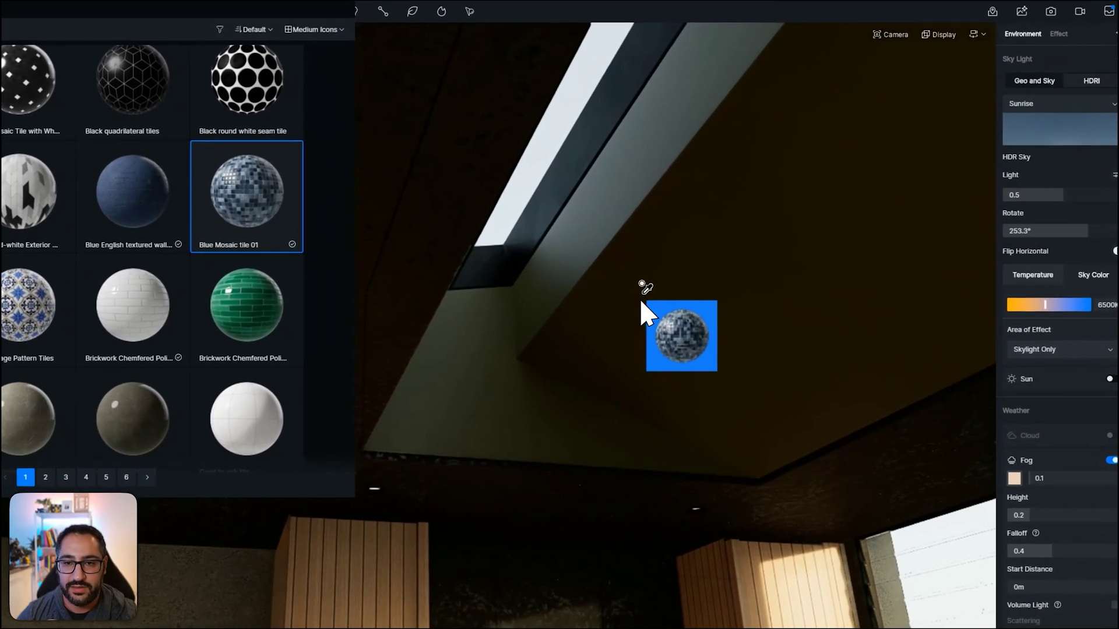
drag(641, 302, 729, 257)
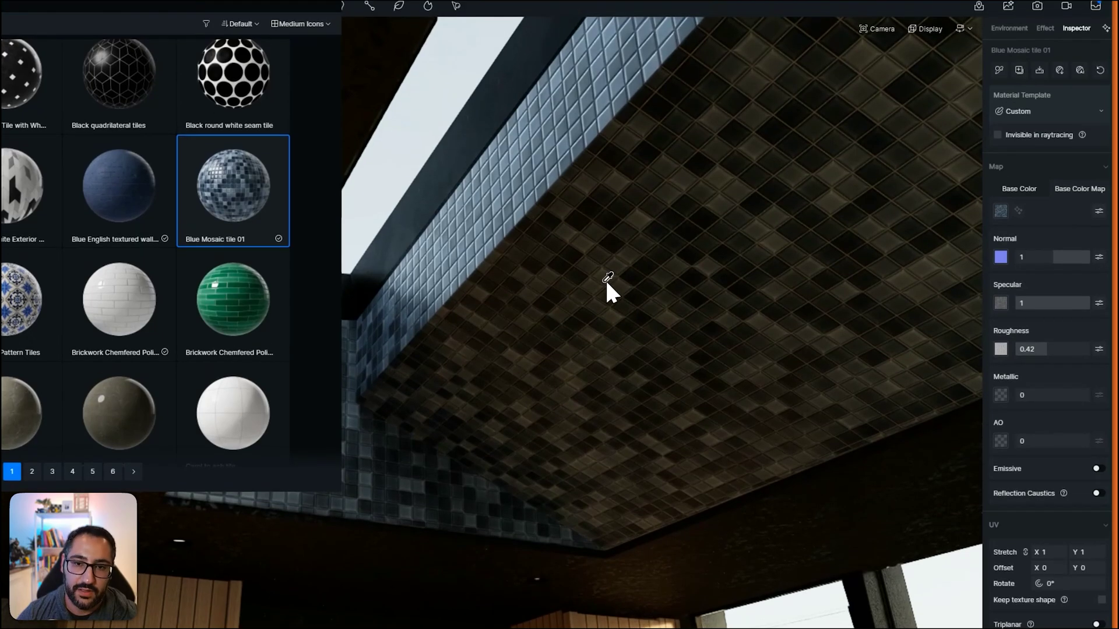
Darken the mosaic tile's base colour and desaturate its texture map to -87.
click(1021, 175)
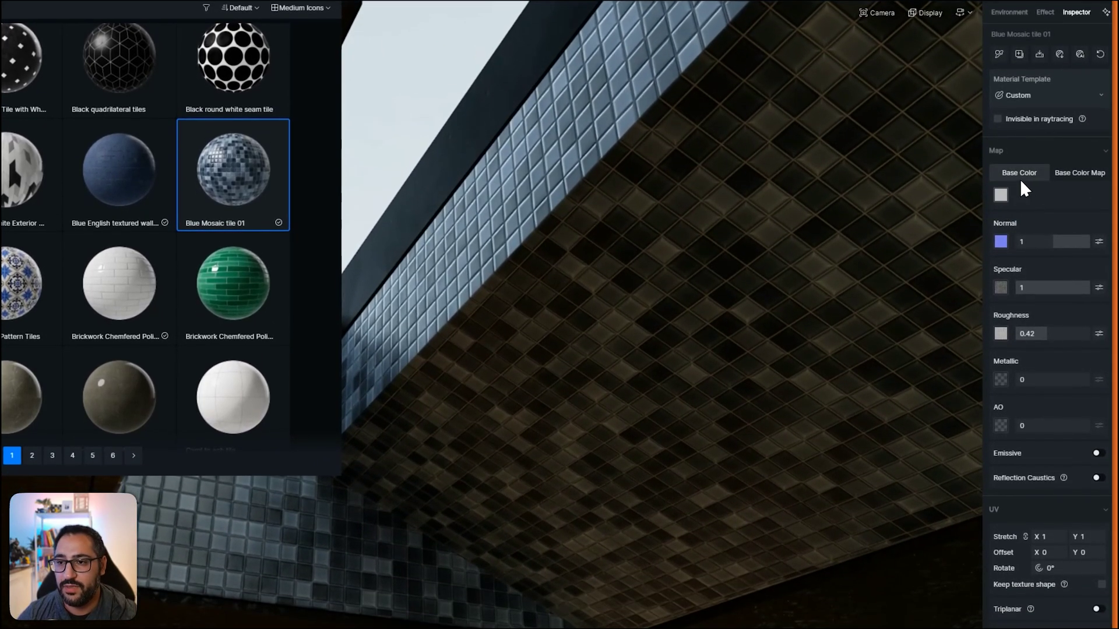
drag(993, 249, 989, 281)
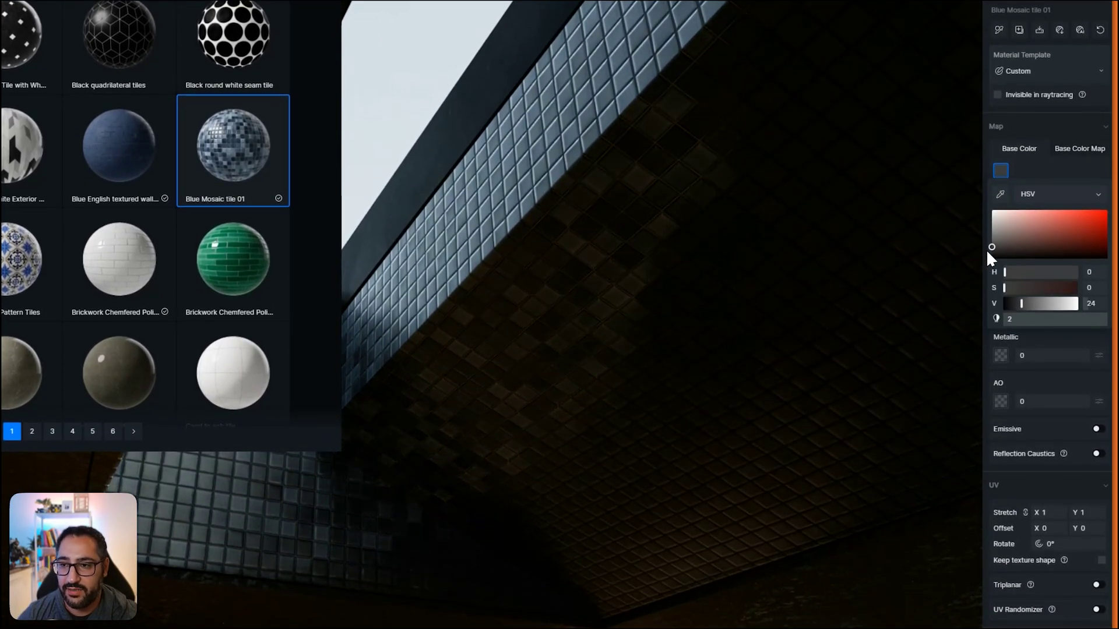
click(772, 294)
right_drag(772, 294, 688, 335)
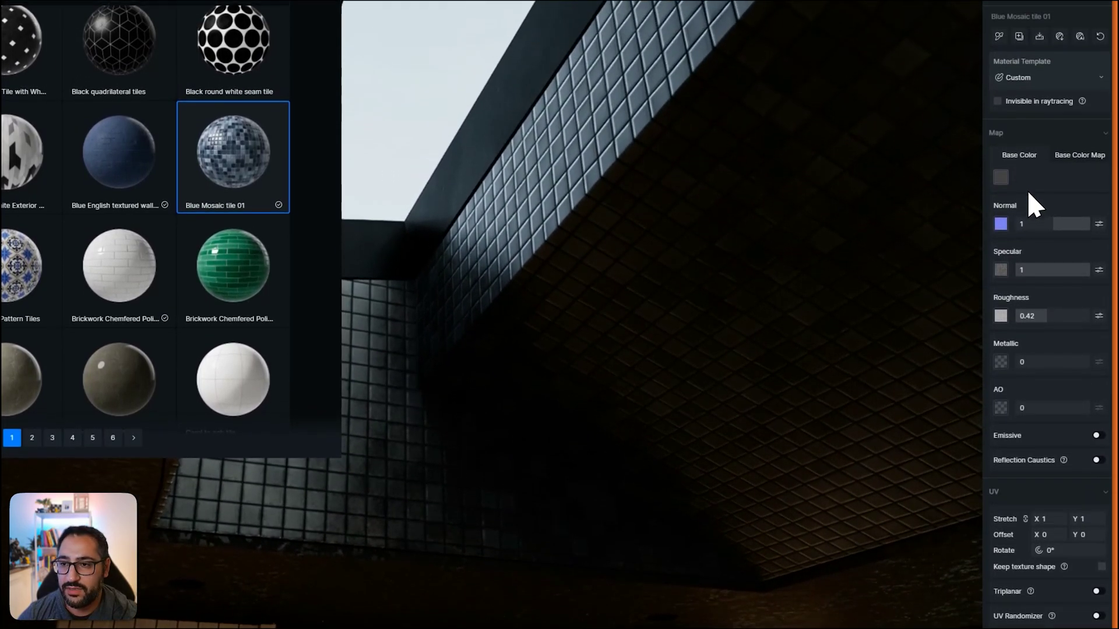
click(1001, 150)
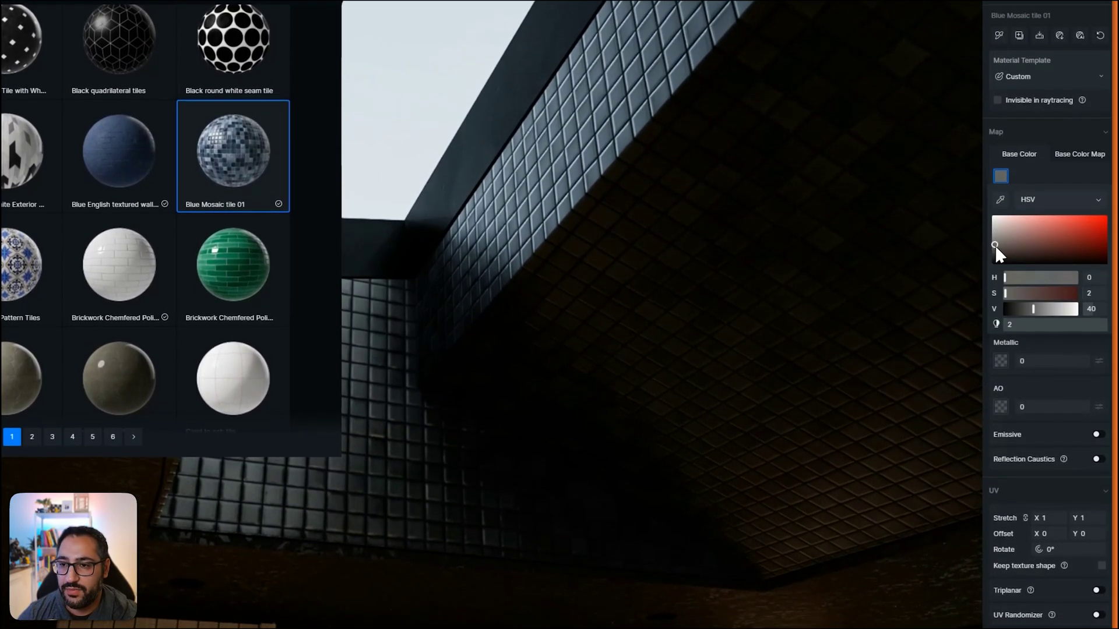
click(1080, 154)
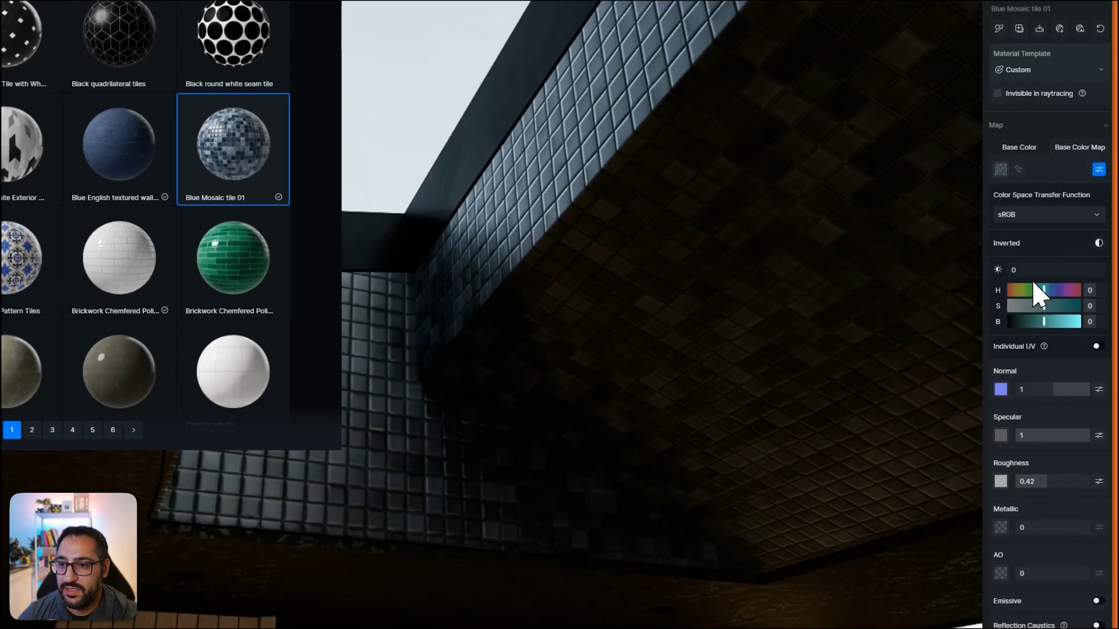
click(1041, 305)
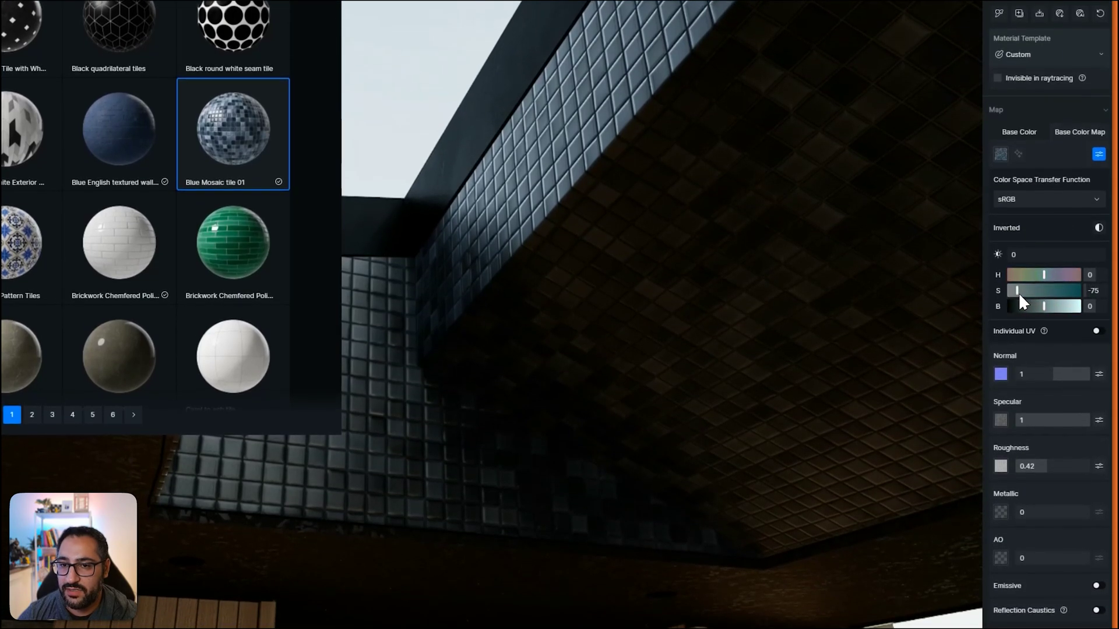
drag(1019, 292, 999, 293)
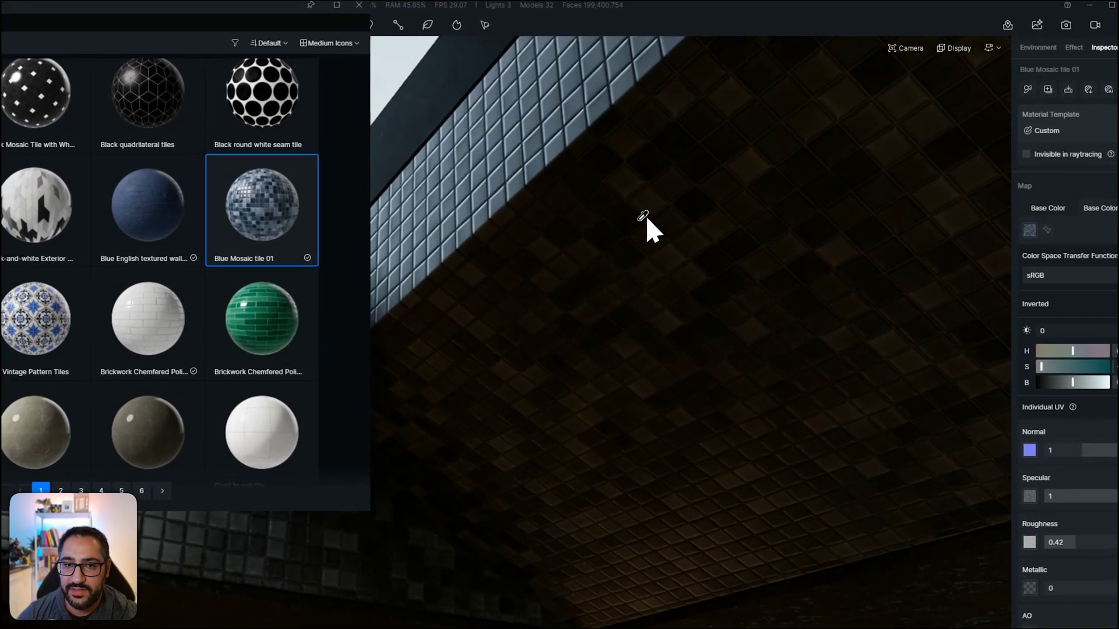
right_drag(644, 230, 920, 396)
Set the tile material's roughness to 0.02 and metallic to 0.25.
drag(1062, 469, 1037, 478)
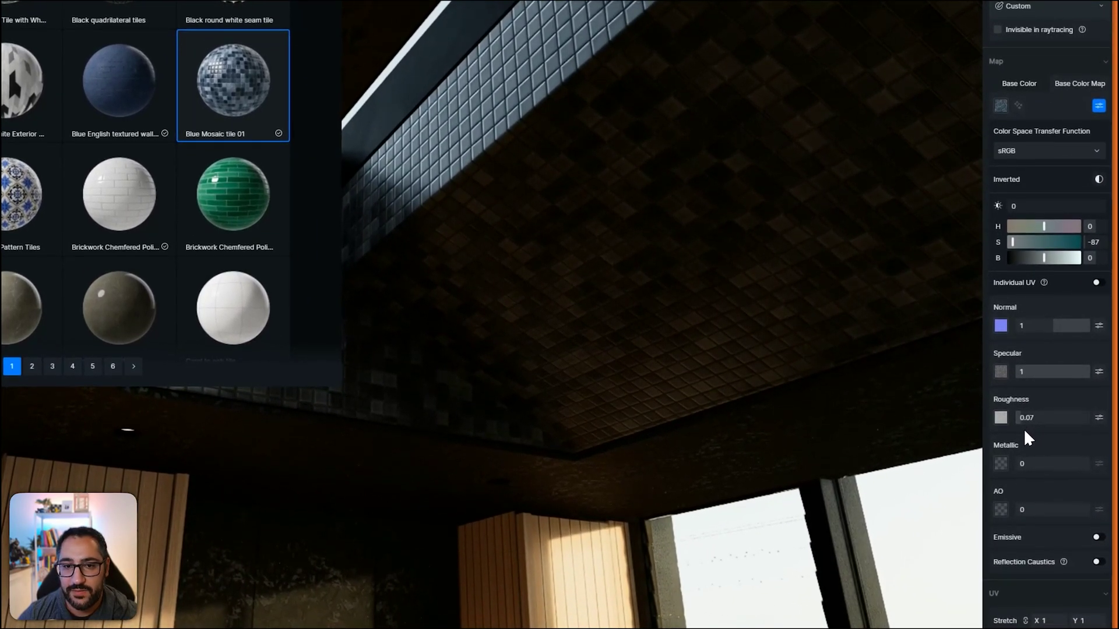
drag(1023, 428, 1021, 429)
right_drag(789, 367, 742, 426)
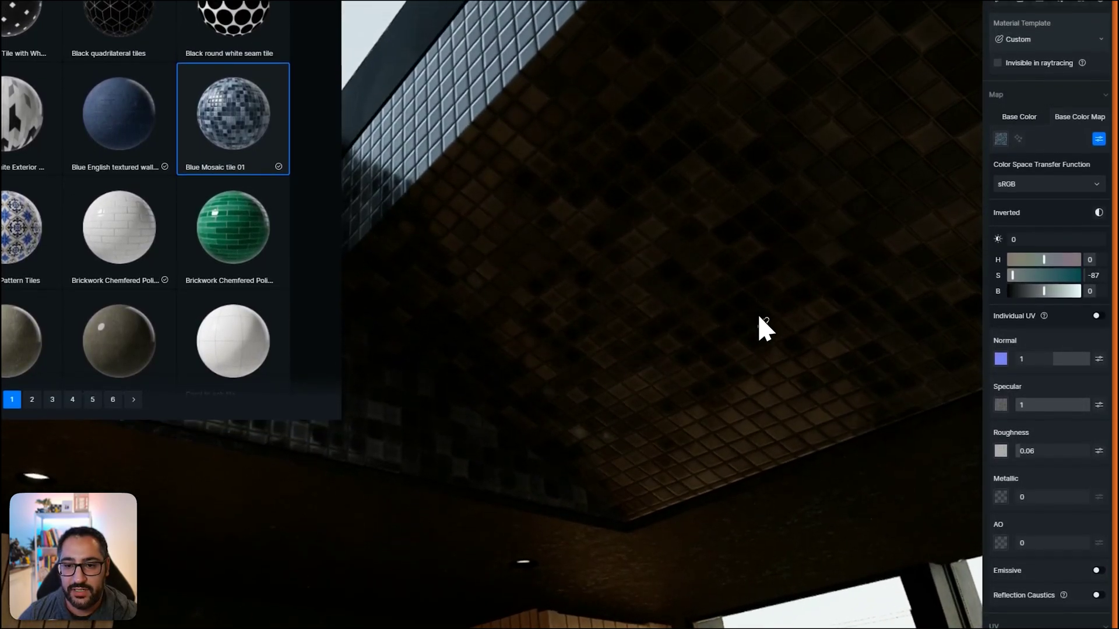
drag(1033, 455, 1021, 455)
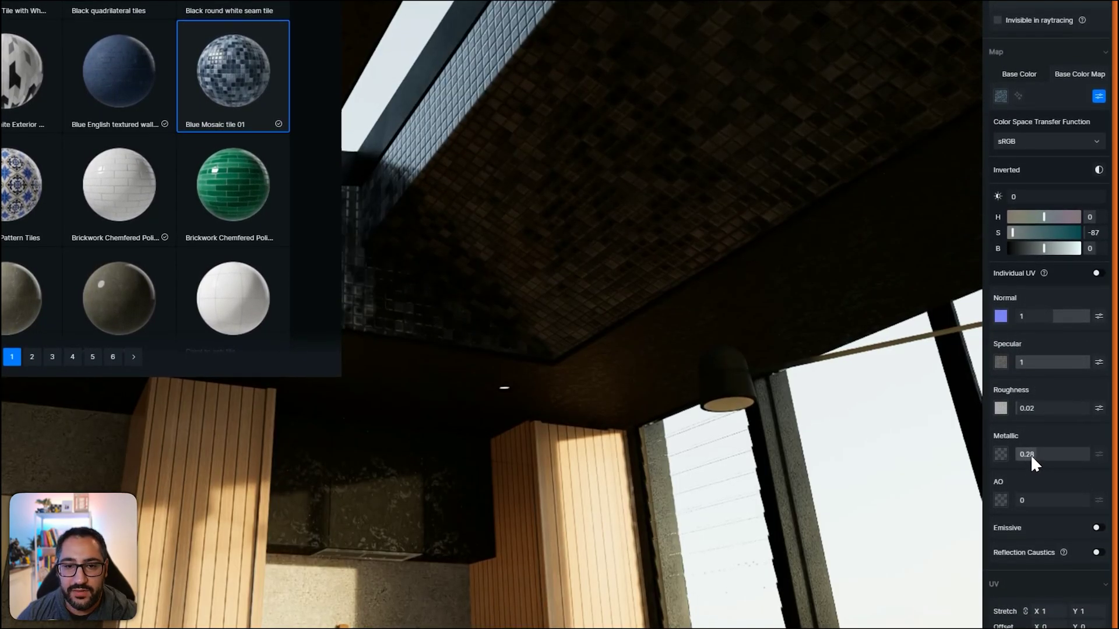
mouse_move(1030, 455)
mouse_down()
mouse_move(1101, 458)
mouse_move(1034, 466)
mouse_up()
right_drag(650, 356, 825, 380)
Open the kitchen reference photo and orbit the scene to compare the skylight and table.
mouse_move(923, 628)
click(954, 577)
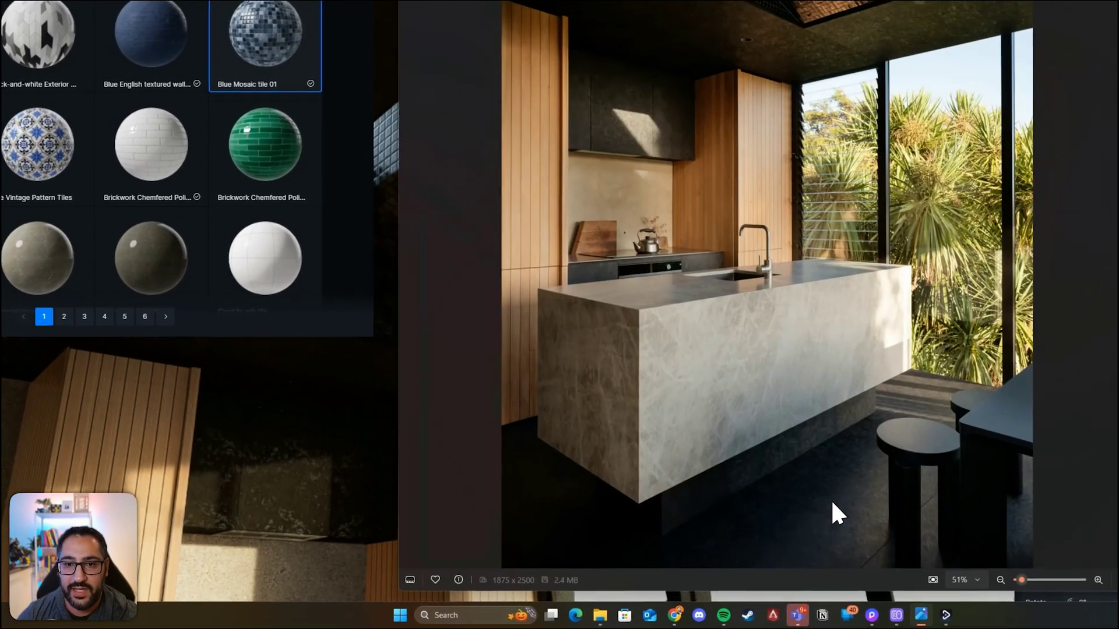
scroll(707, 164, up, 5)
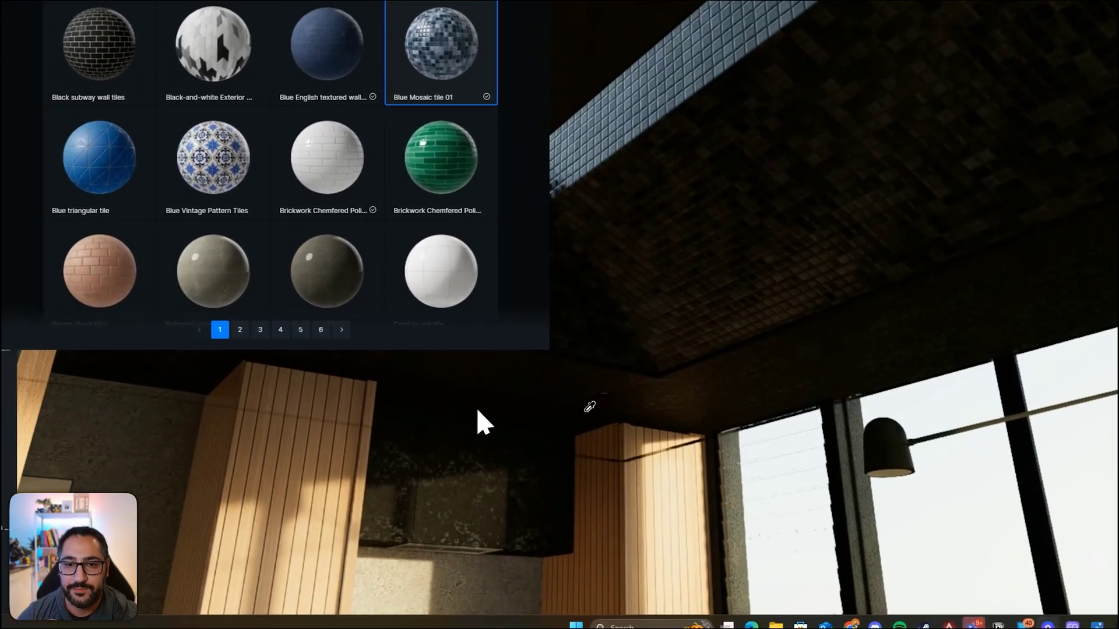
right_drag(483, 420, 669, 519)
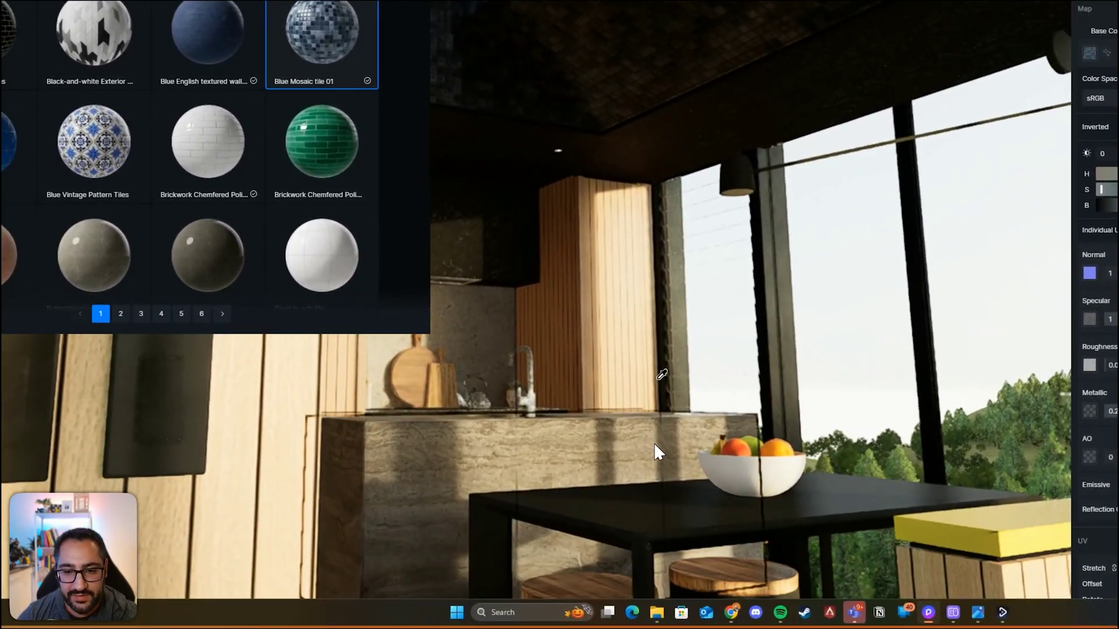
right_drag(654, 442, 824, 335)
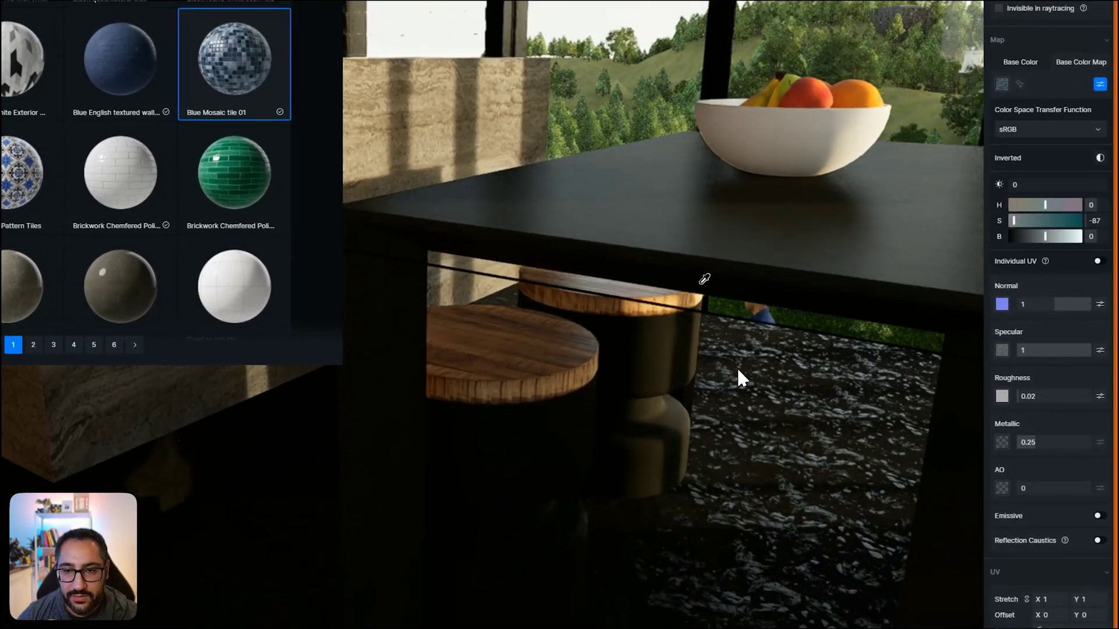
Apply the black material to the table and bring the reference photo back up.
click(704, 279)
right_drag(704, 278, 679, 332)
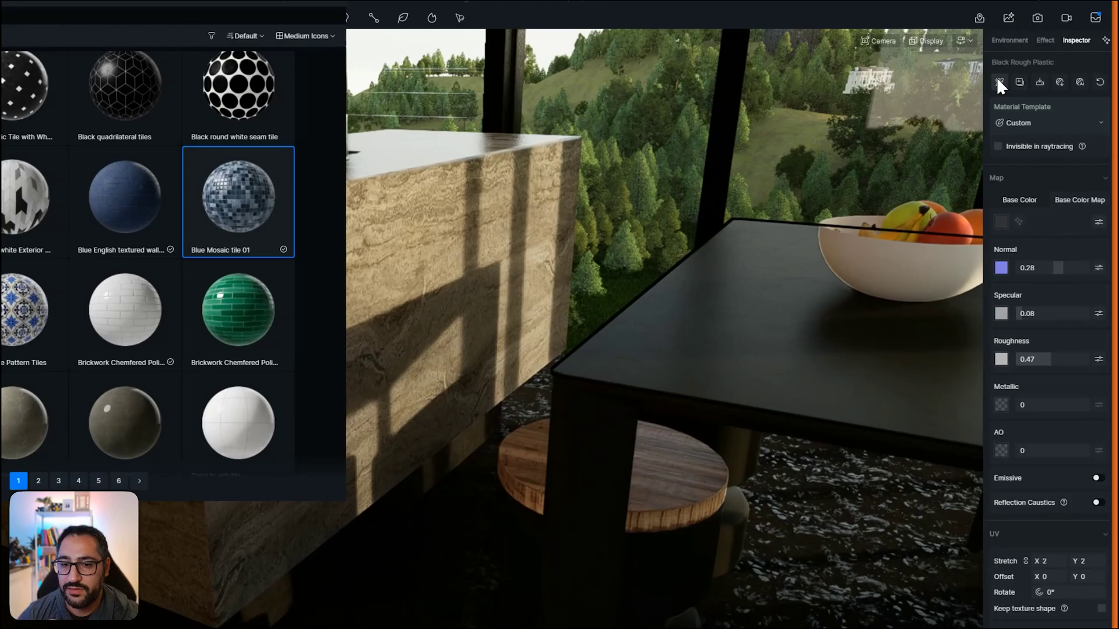
drag(1041, 77, 898, 441)
drag(832, 411, 723, 359)
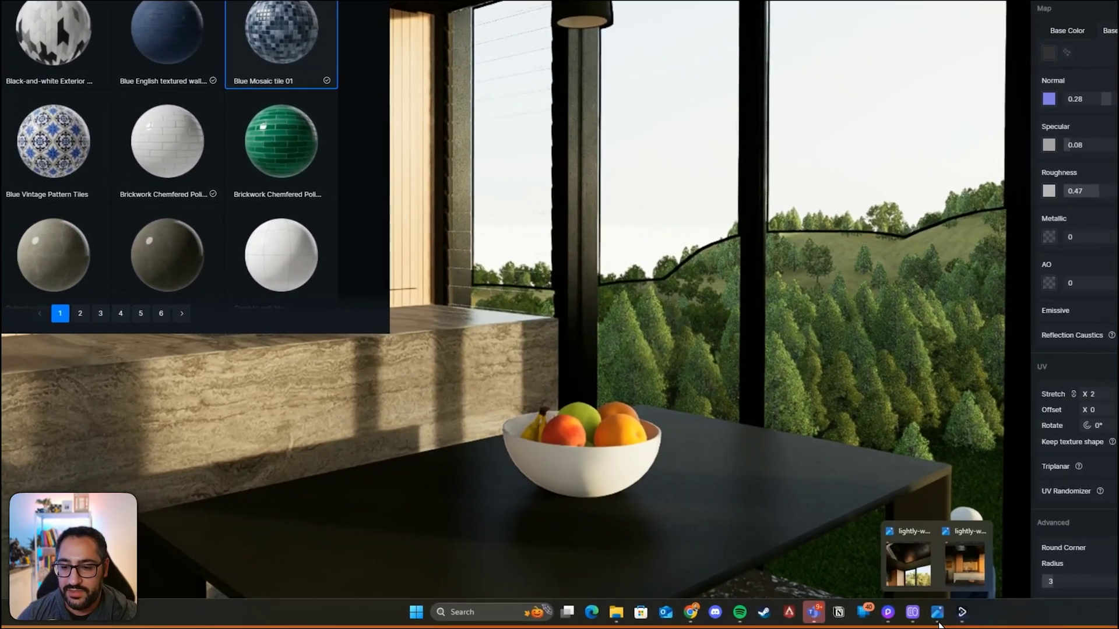
click(926, 577)
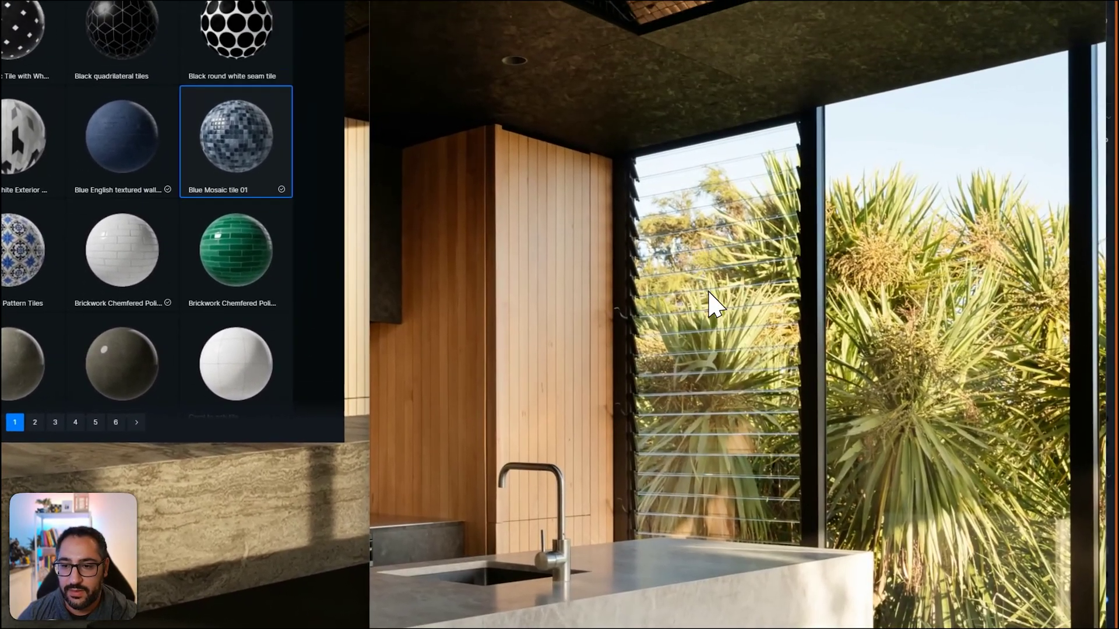
scroll(824, 424, up, 2)
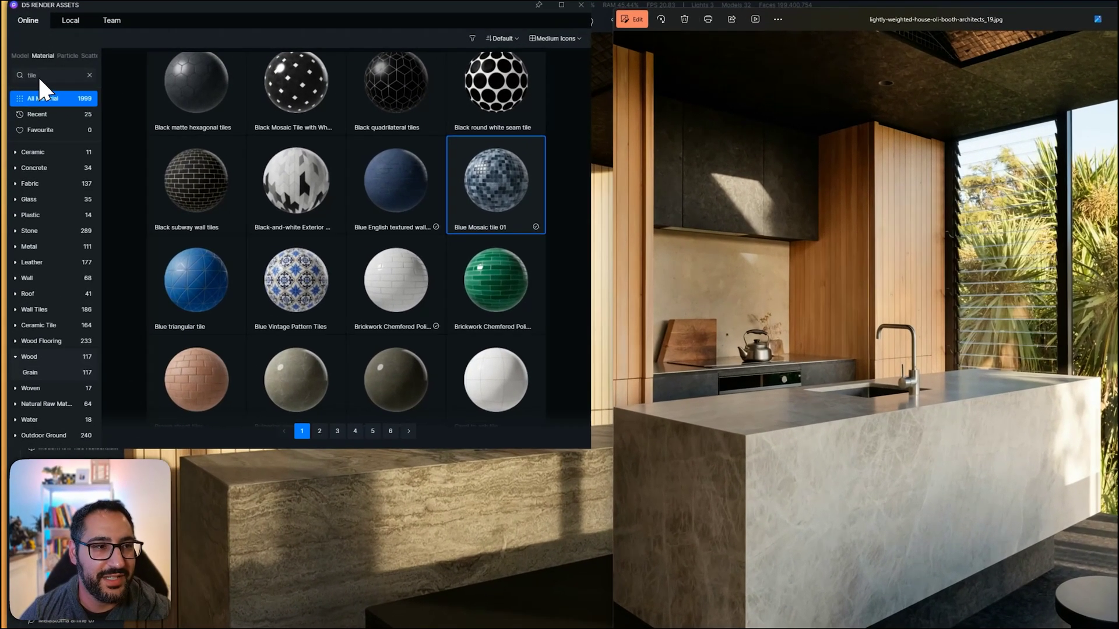
Filter the model library to Nature > Palm and add a Syagrus sancona 01 palm.
click(18, 56)
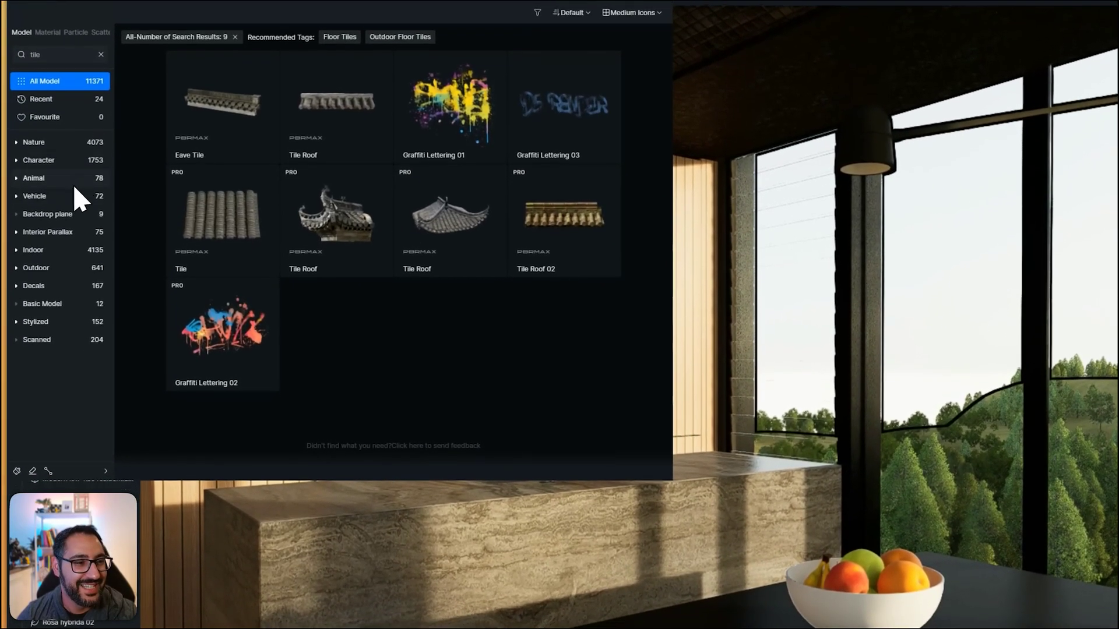
click(62, 146)
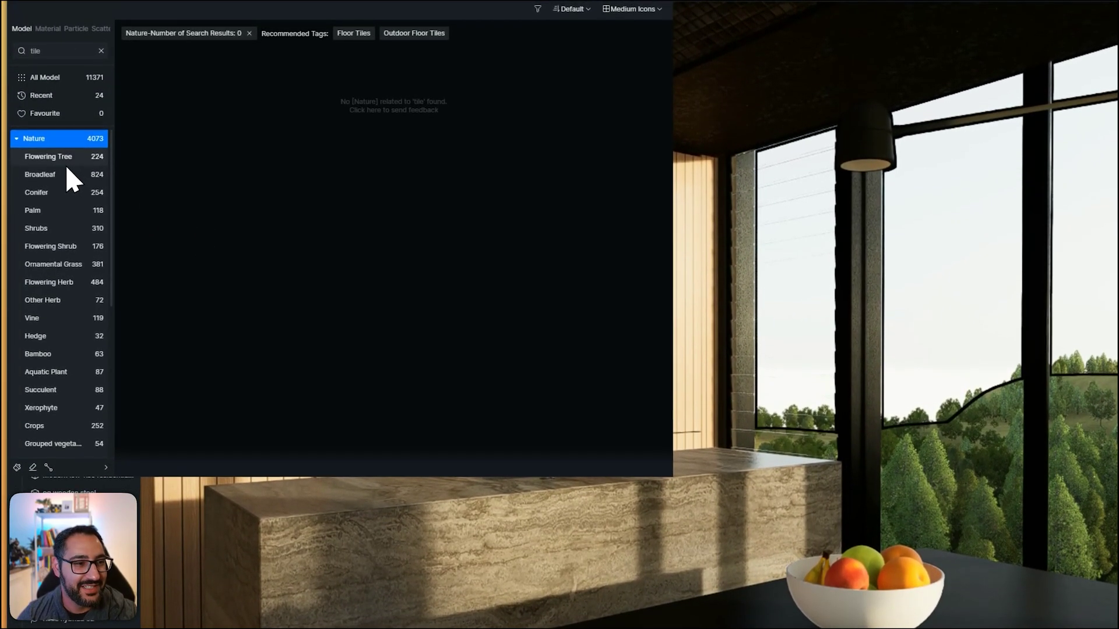
click(60, 201)
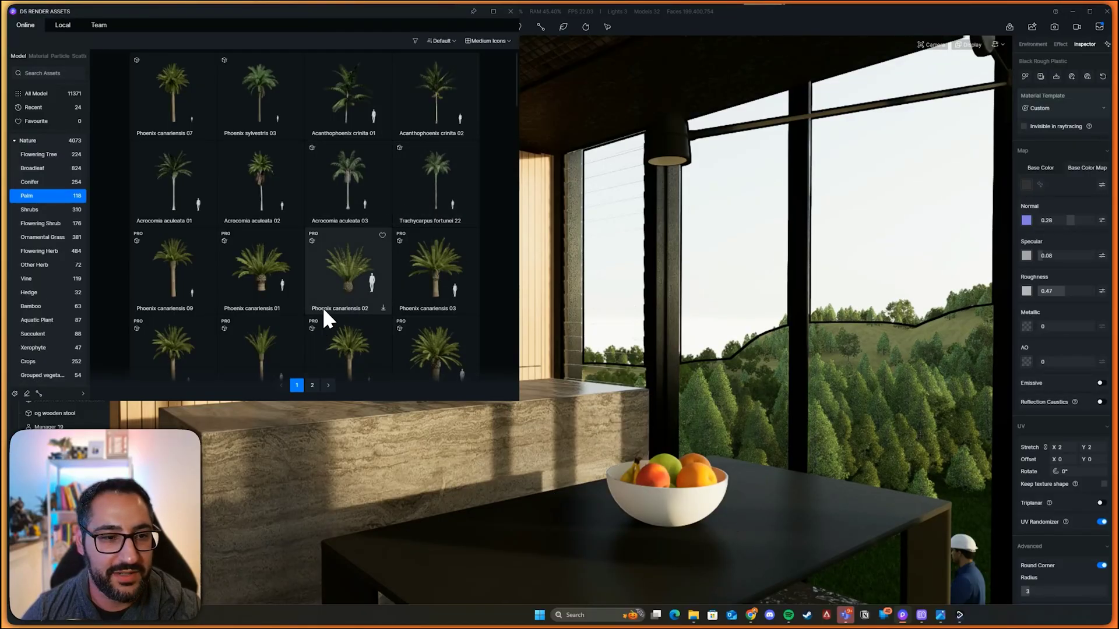
scroll(357, 274, down, 5)
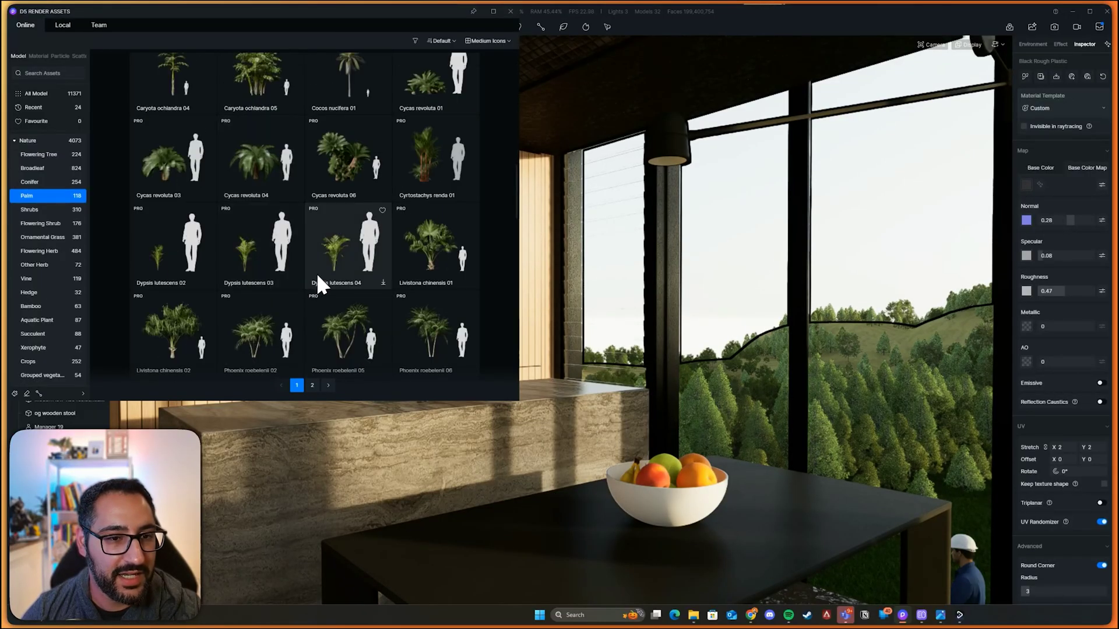
scroll(336, 227, down, 4)
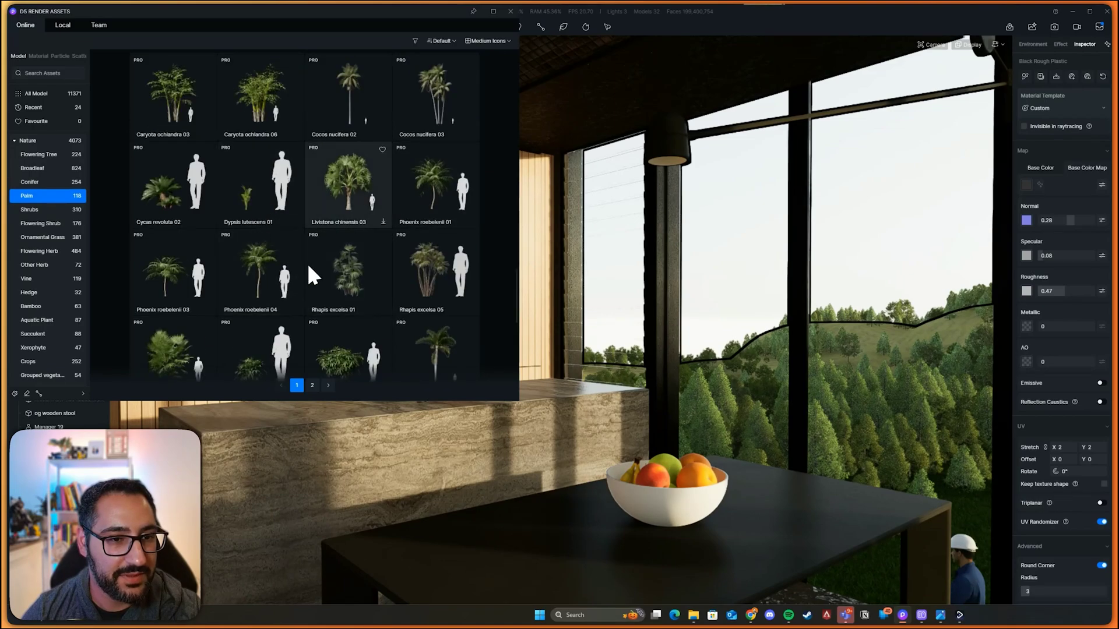
scroll(404, 257, down, 2)
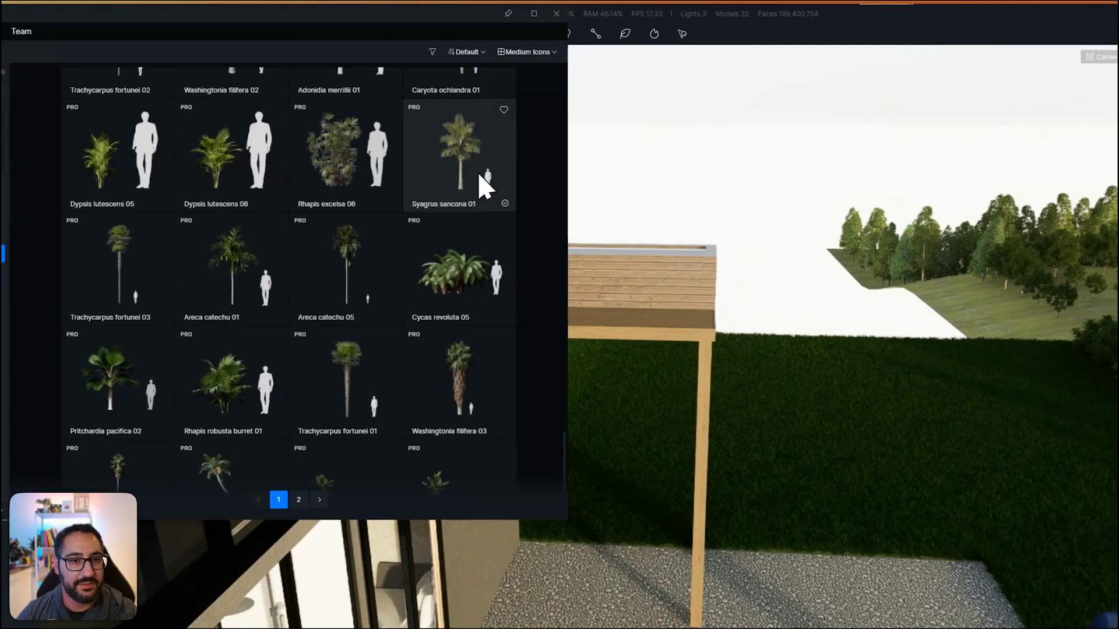
click(473, 181)
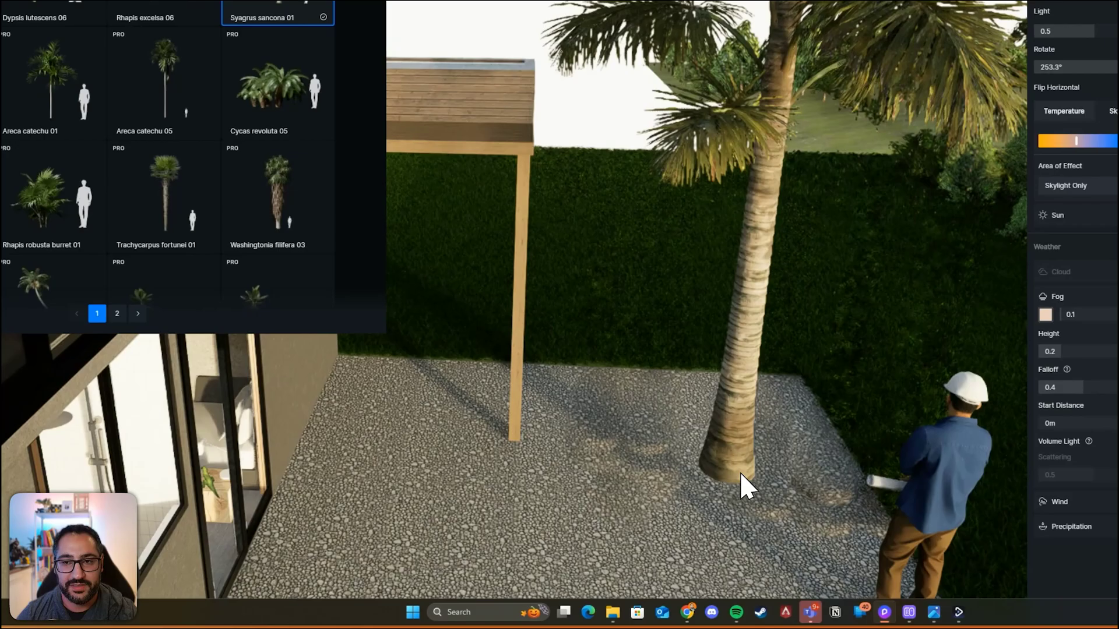
Plant four more Syagrus sancona 01 palms across the gravel patch.
middle_drag(746, 486, 567, 434)
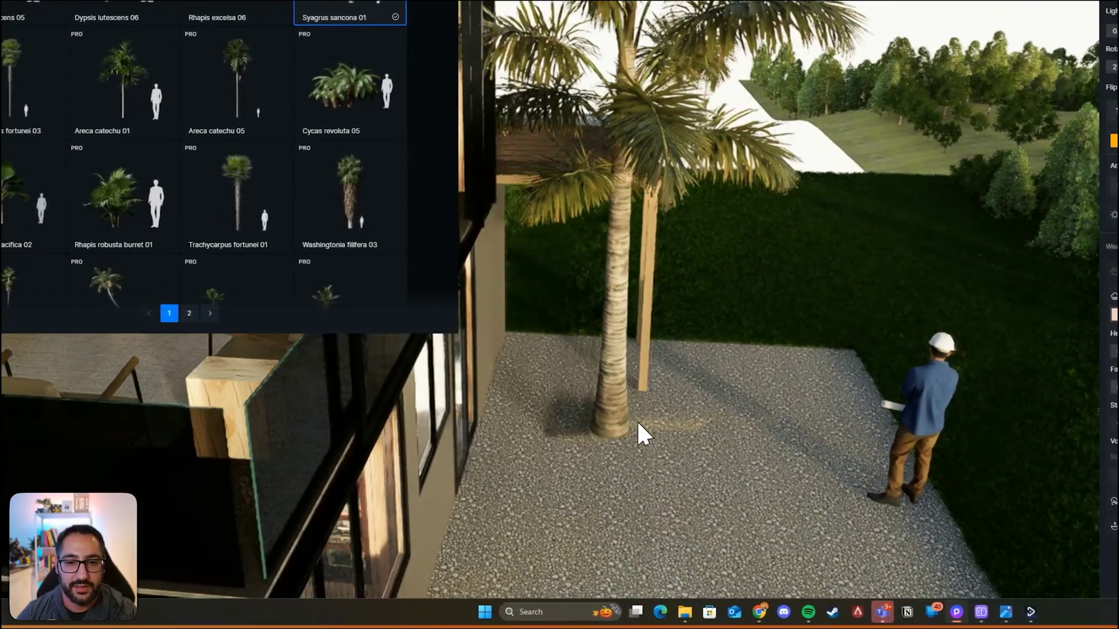
click(641, 435)
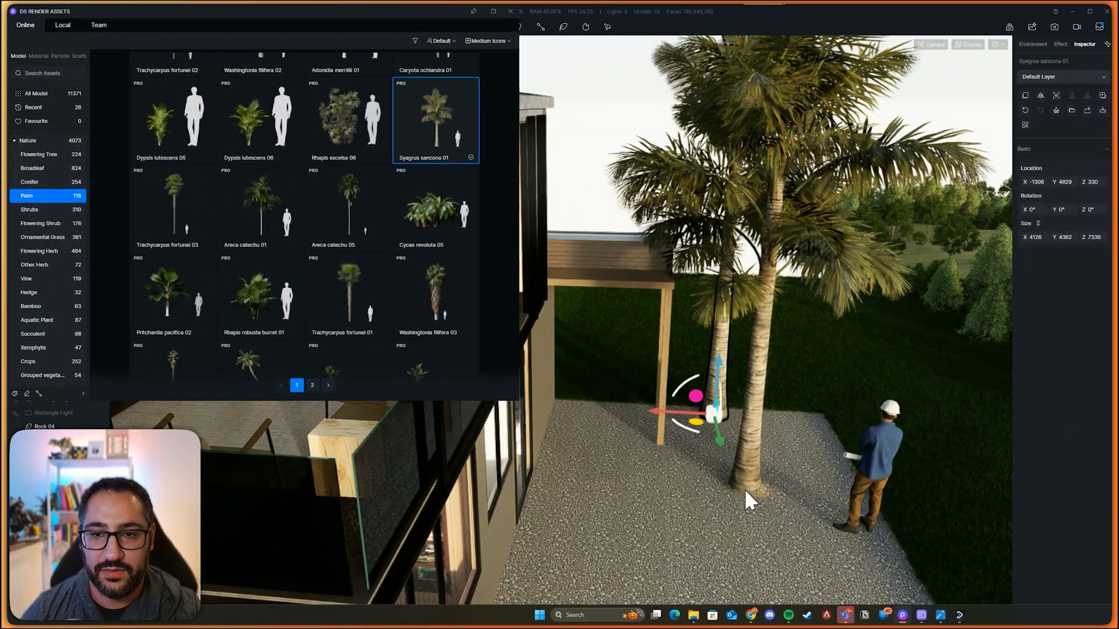
click(745, 508)
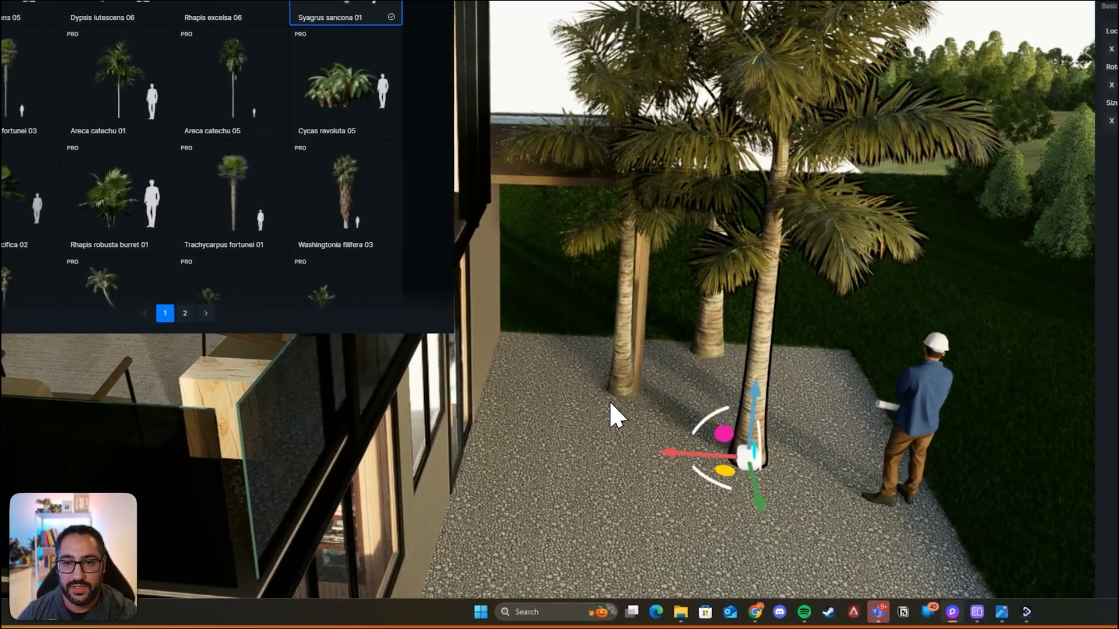
click(610, 401)
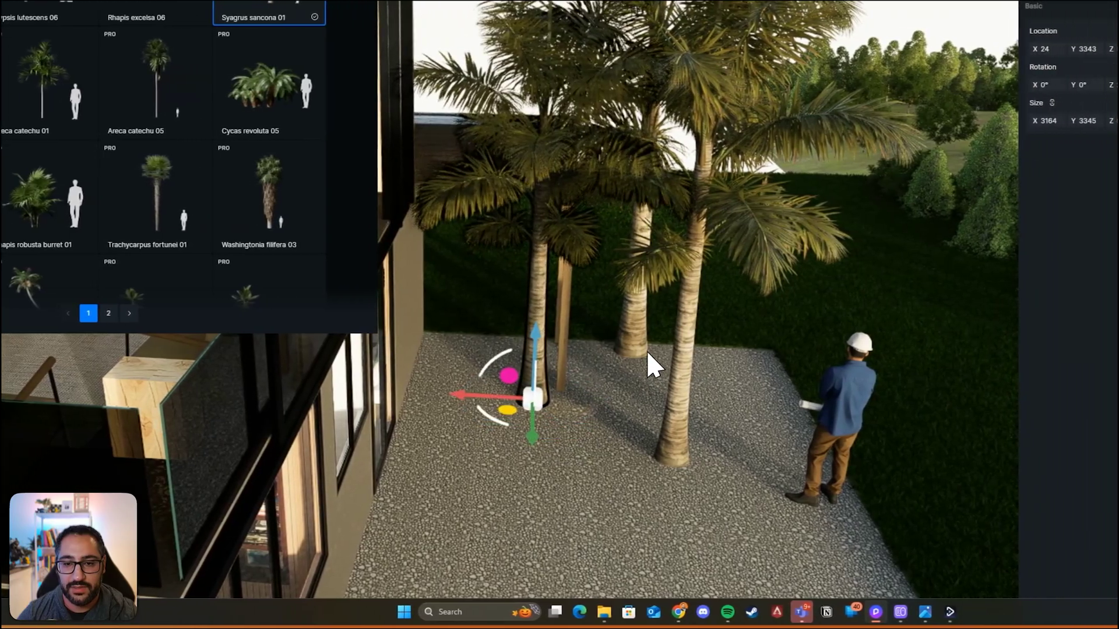
click(647, 355)
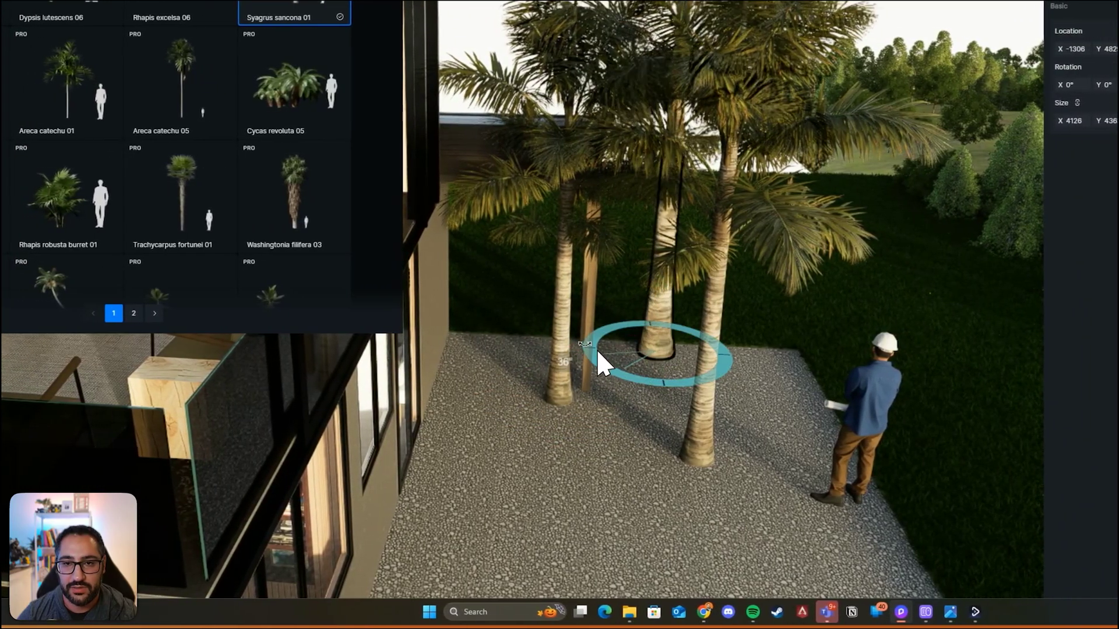
Move a palm forward onto the gravel and shift the left palm left and back.
scroll(592, 368, down, 10)
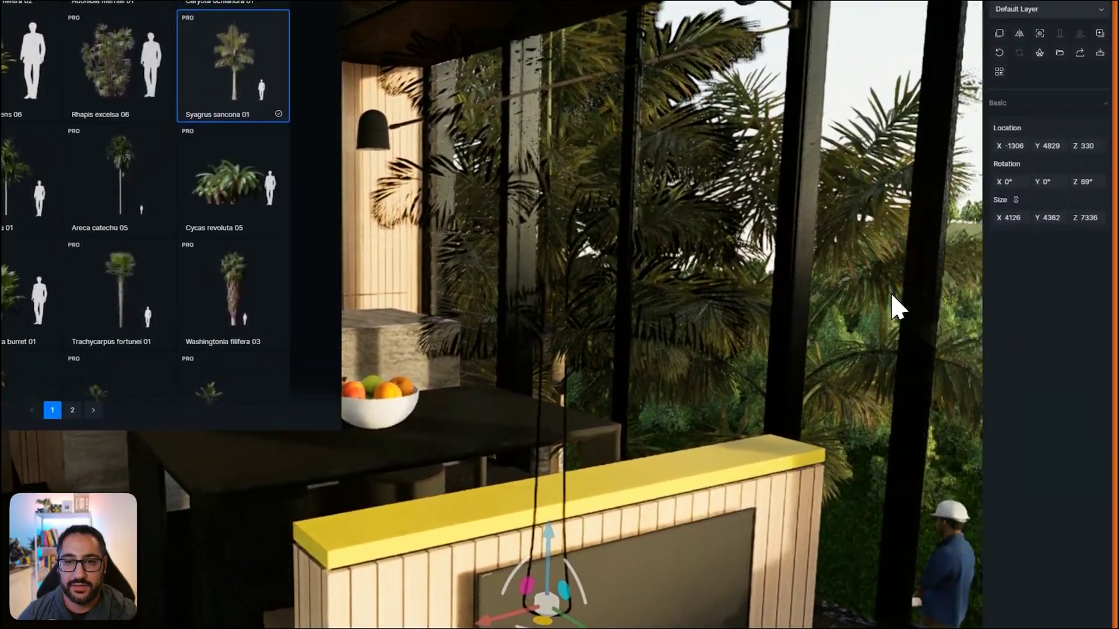
right_drag(897, 306, 672, 280)
scroll(673, 285, down, 3)
scroll(750, 305, up, 10)
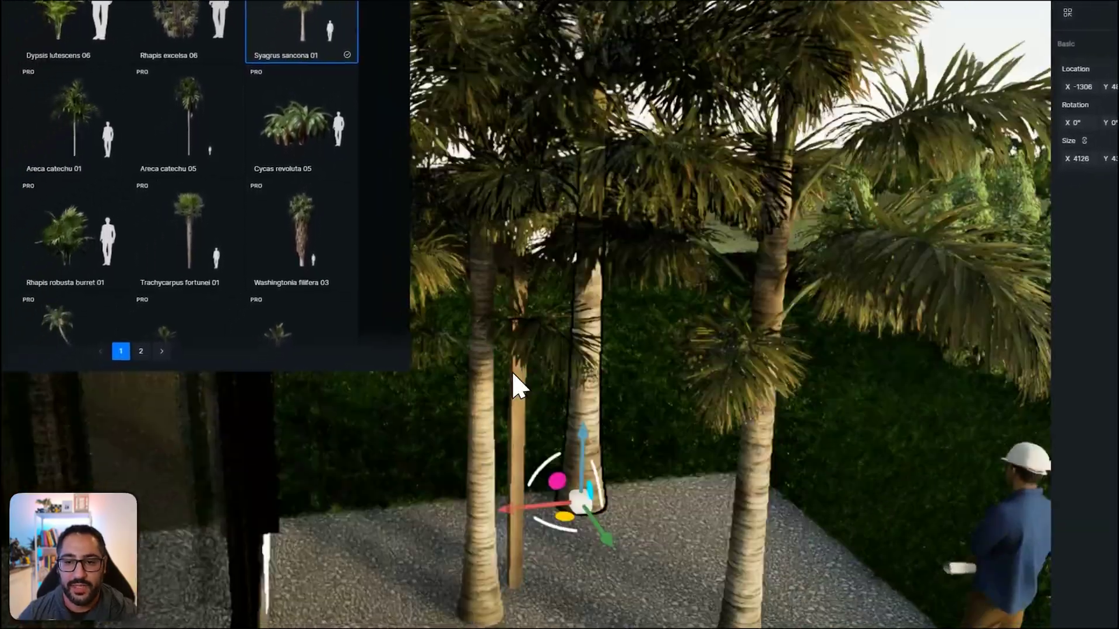
scroll(505, 396, down, 3)
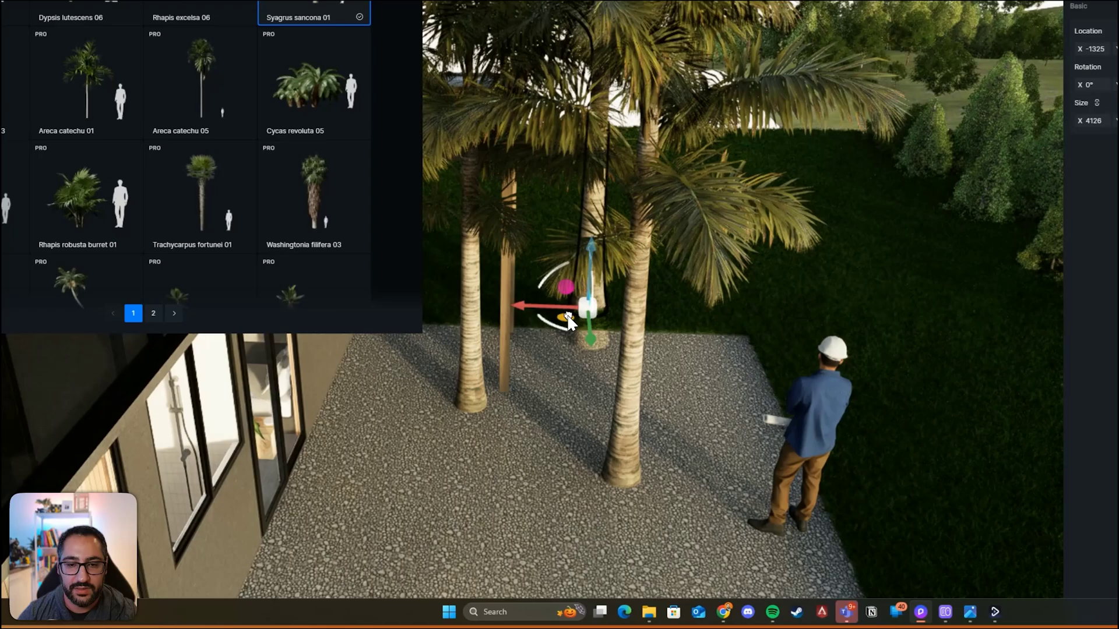
drag(568, 317, 637, 460)
click(513, 405)
drag(575, 426, 554, 412)
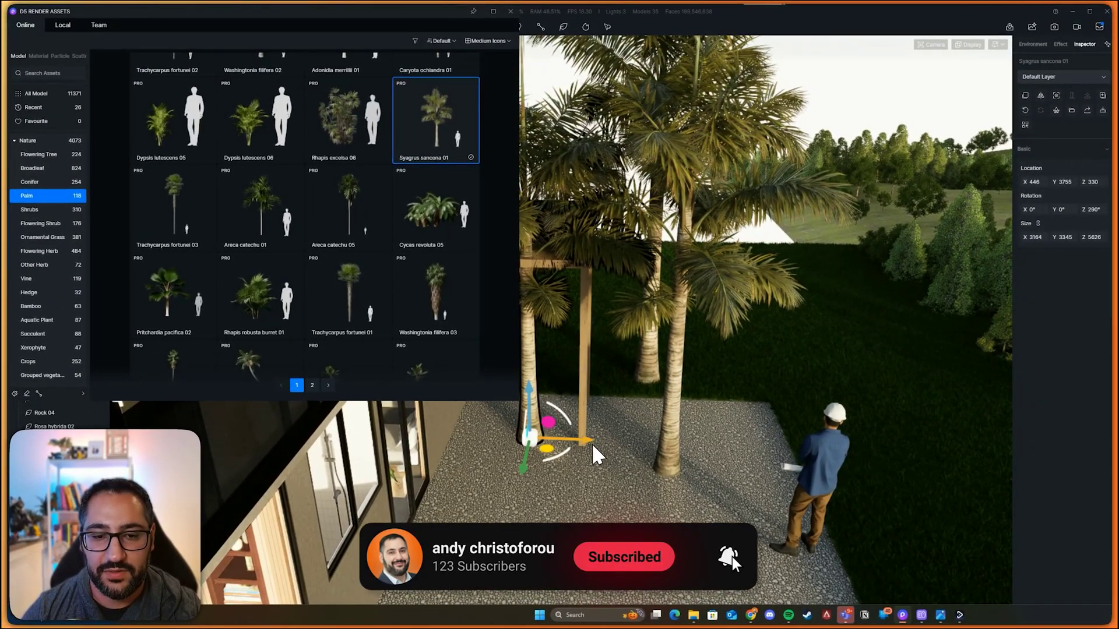
Reposition a palm beside the man and back, checking it from the kitchen.
drag(592, 443, 785, 470)
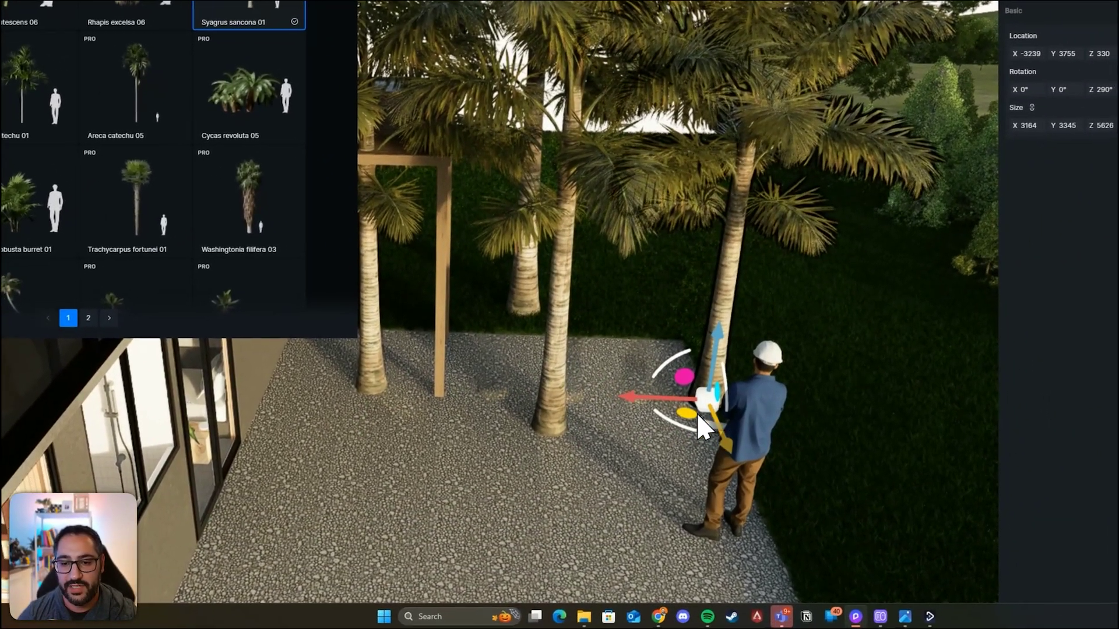
drag(702, 425, 633, 357)
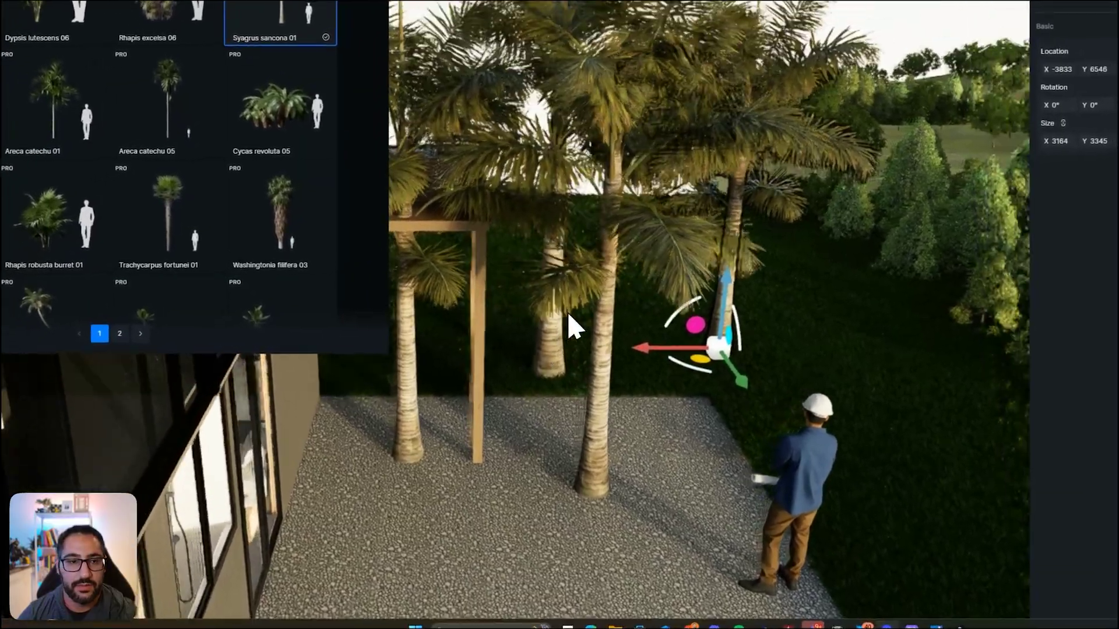
right_drag(574, 327, 827, 181)
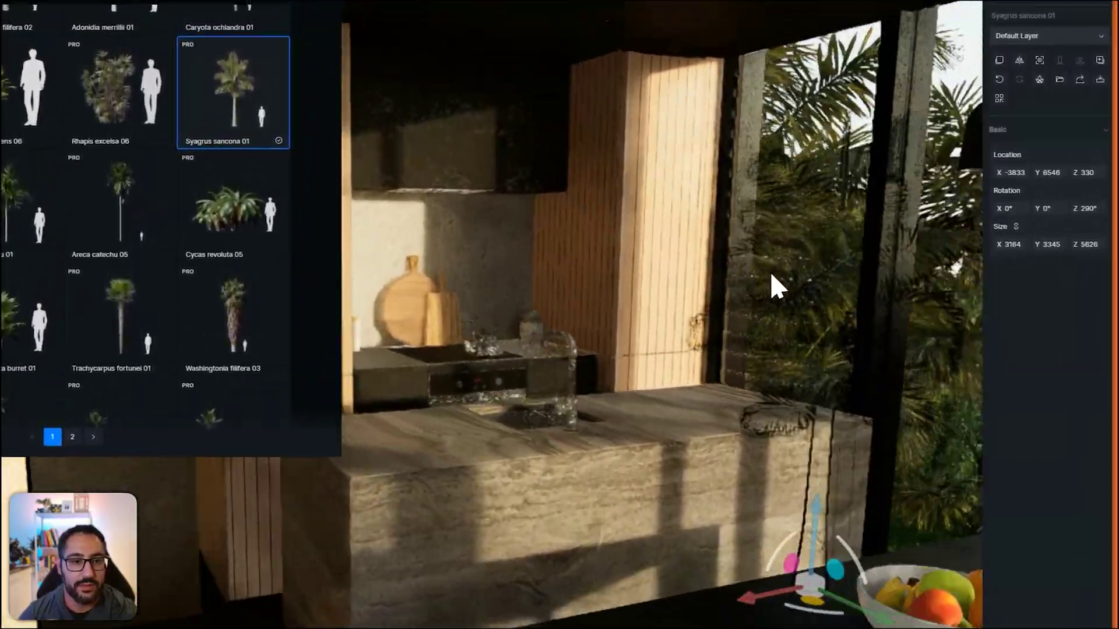
right_drag(775, 270, 401, 411)
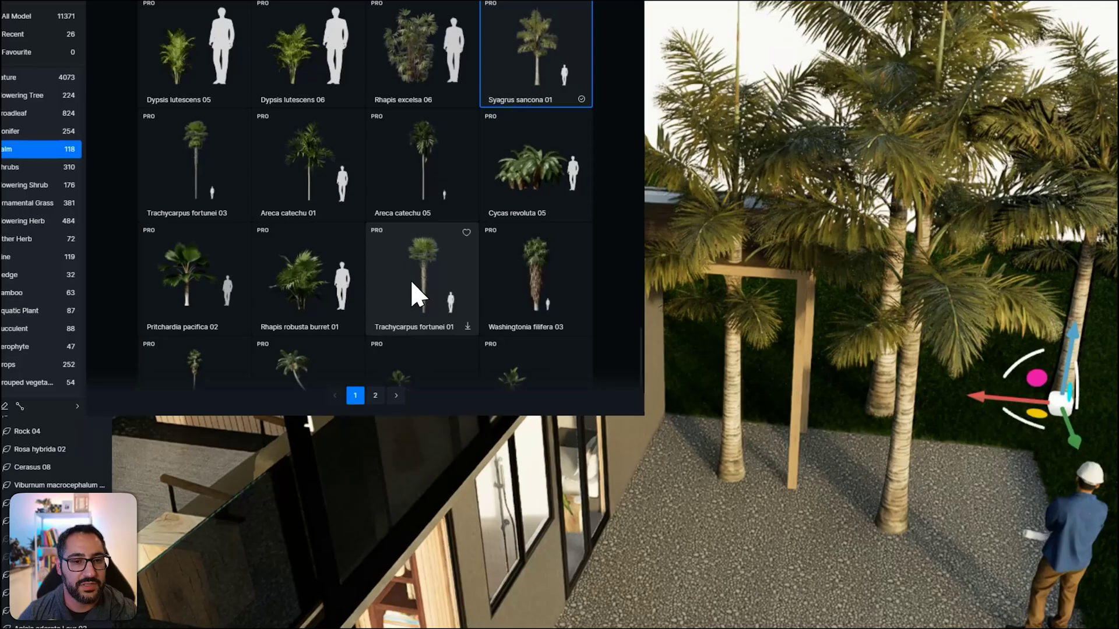
Add a Trachycarpus fortunei 01 palm into the group and scale it down.
click(268, 283)
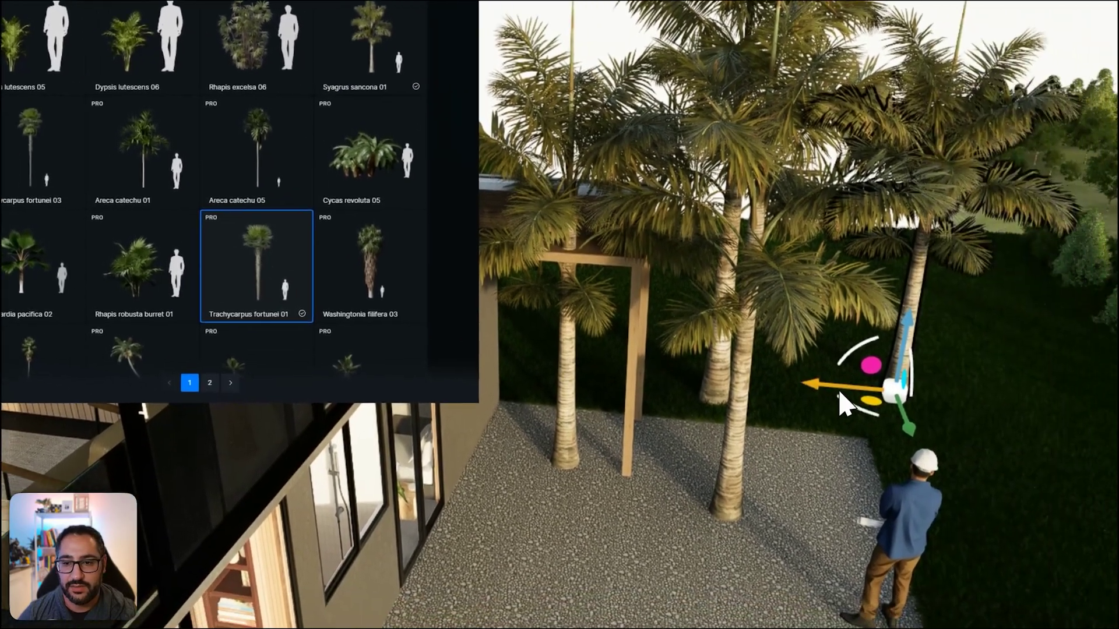
drag(840, 402, 801, 481)
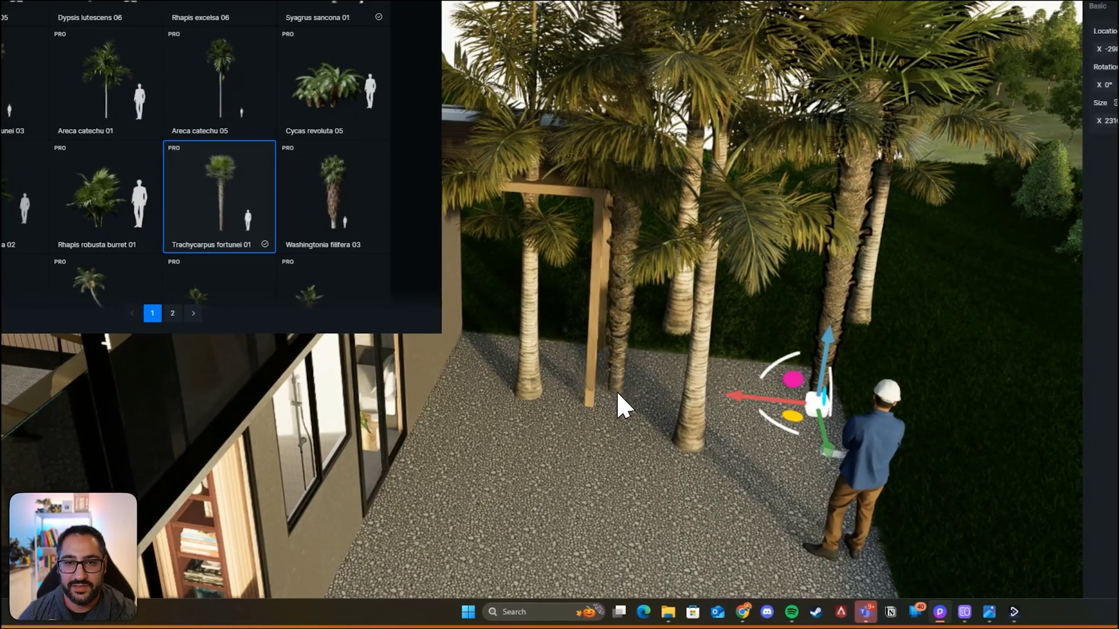
drag(617, 393, 632, 408)
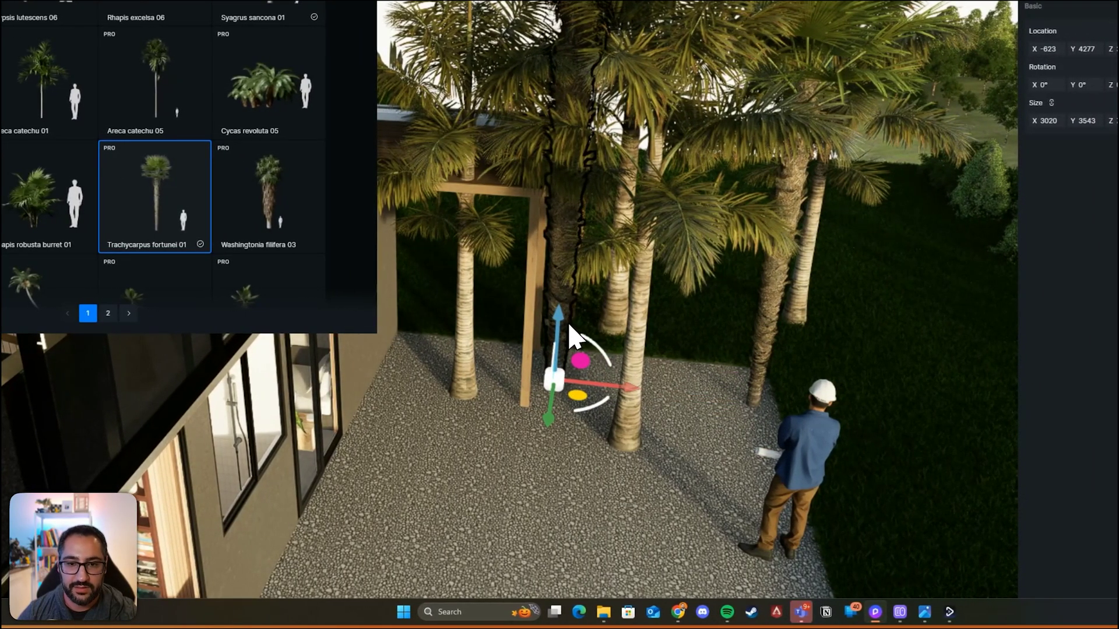
key(space)
mouse_move(565, 324)
mouse_down()
mouse_move(556, 320)
mouse_move(551, 338)
mouse_up()
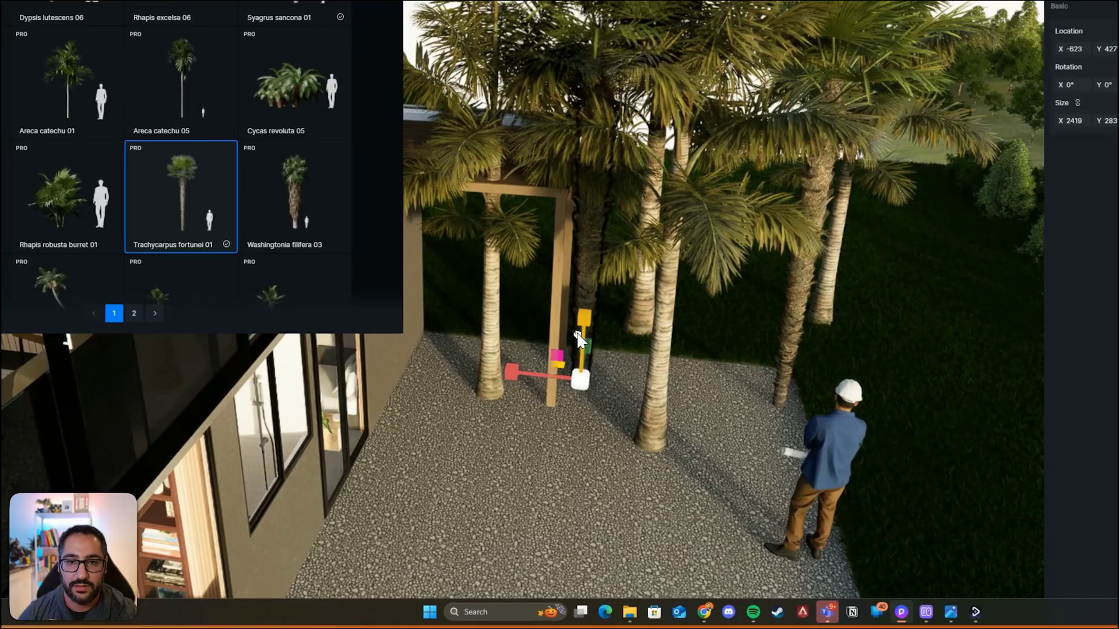
right_drag(565, 335, 750, 284)
right_drag(690, 343, 890, 261)
scroll(890, 260, up, 3)
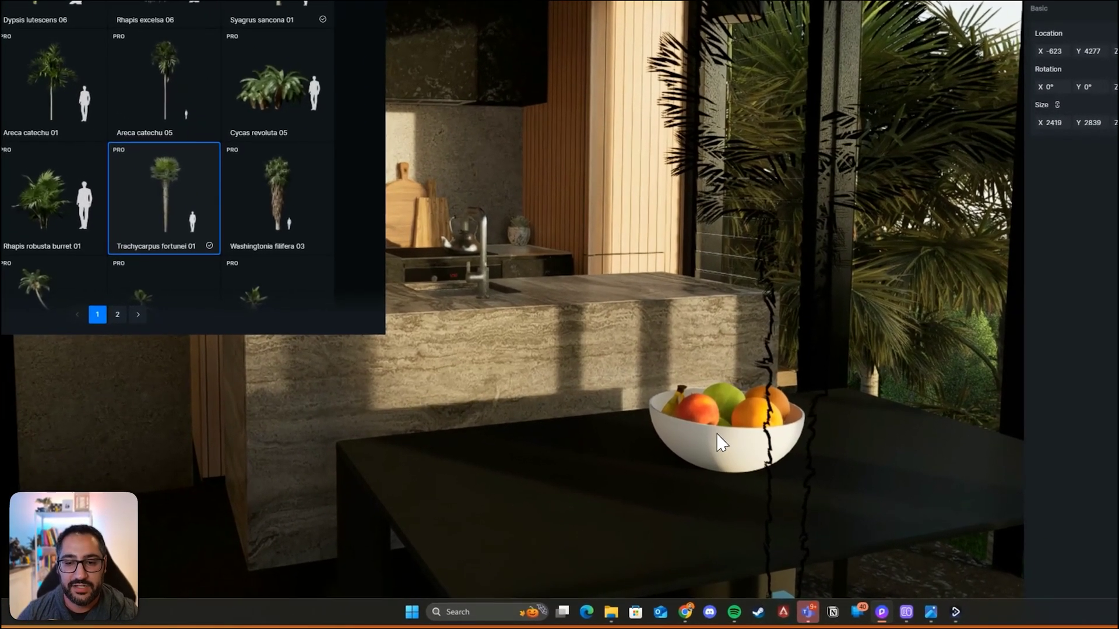
Collapse Nature and browse the 4135 Indoor models, moving the library window aside.
click(782, 488)
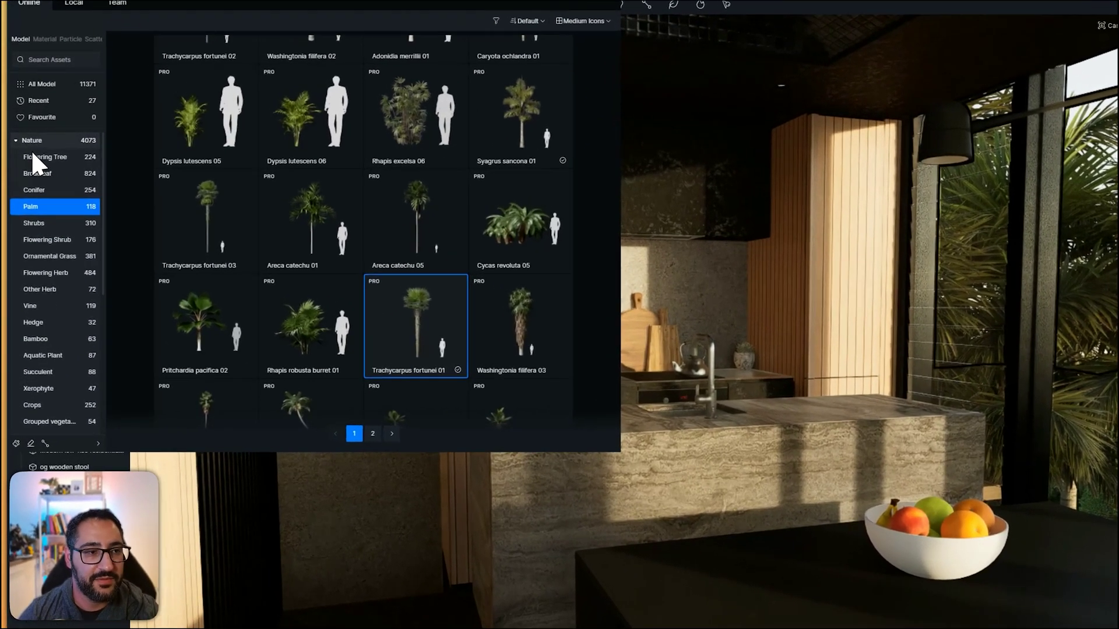
click(18, 140)
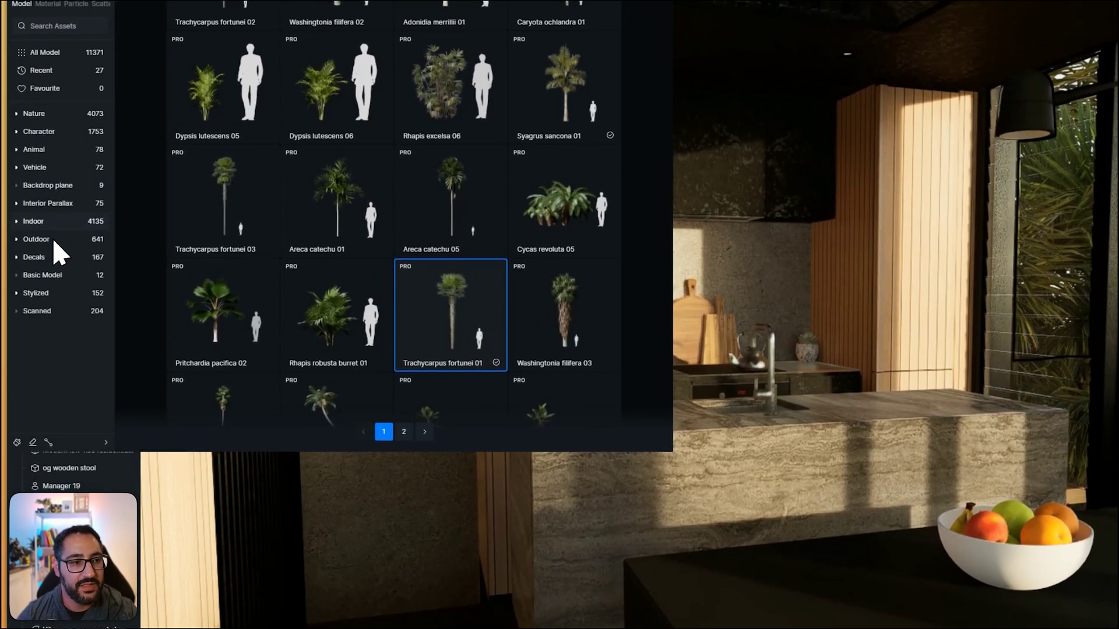
click(51, 229)
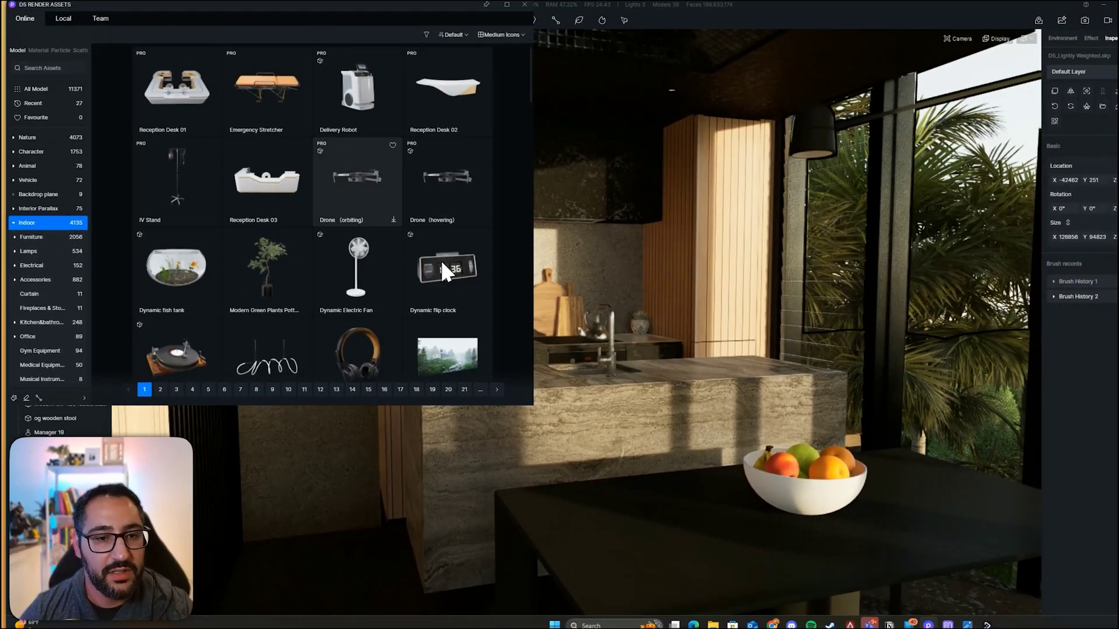
scroll(569, 279, down, 5)
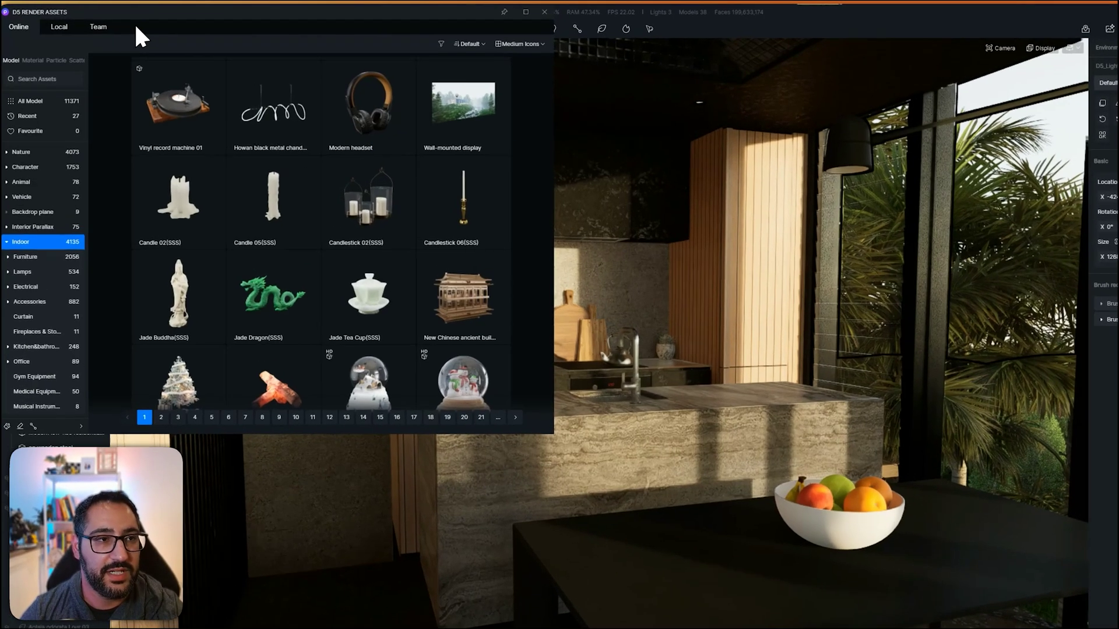
drag(134, 22, 338, 63)
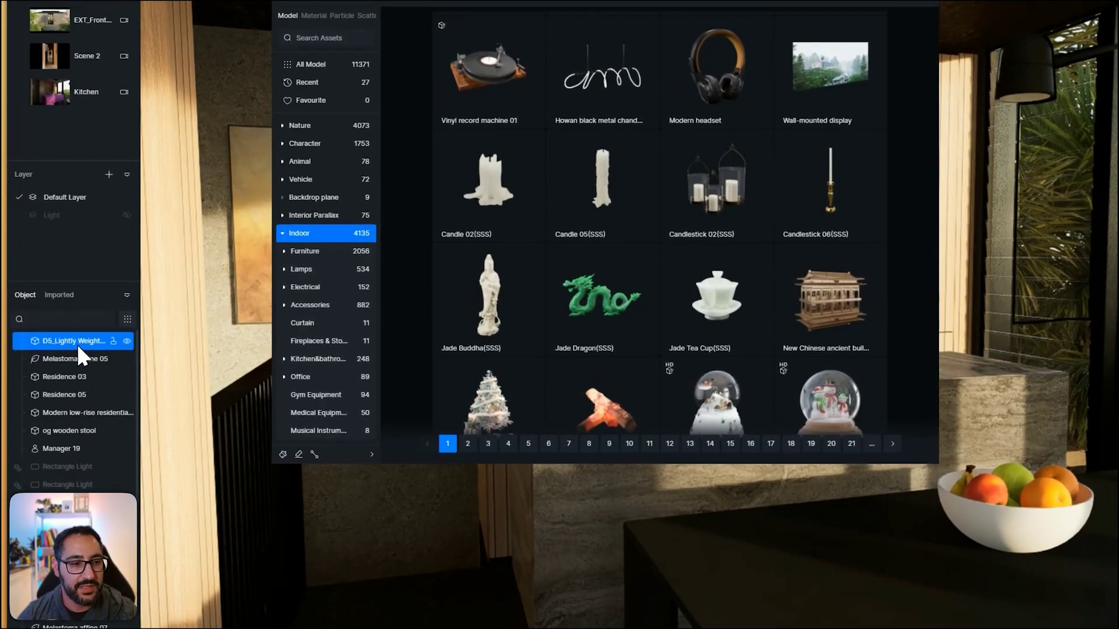
right_click(58, 385)
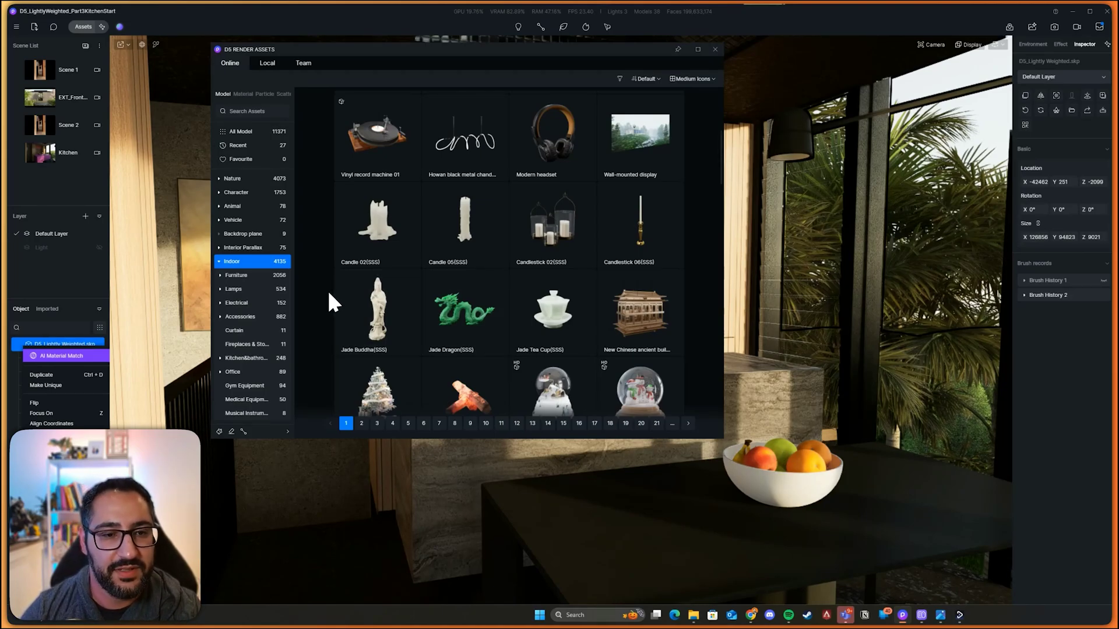
scroll(418, 276, down, 5)
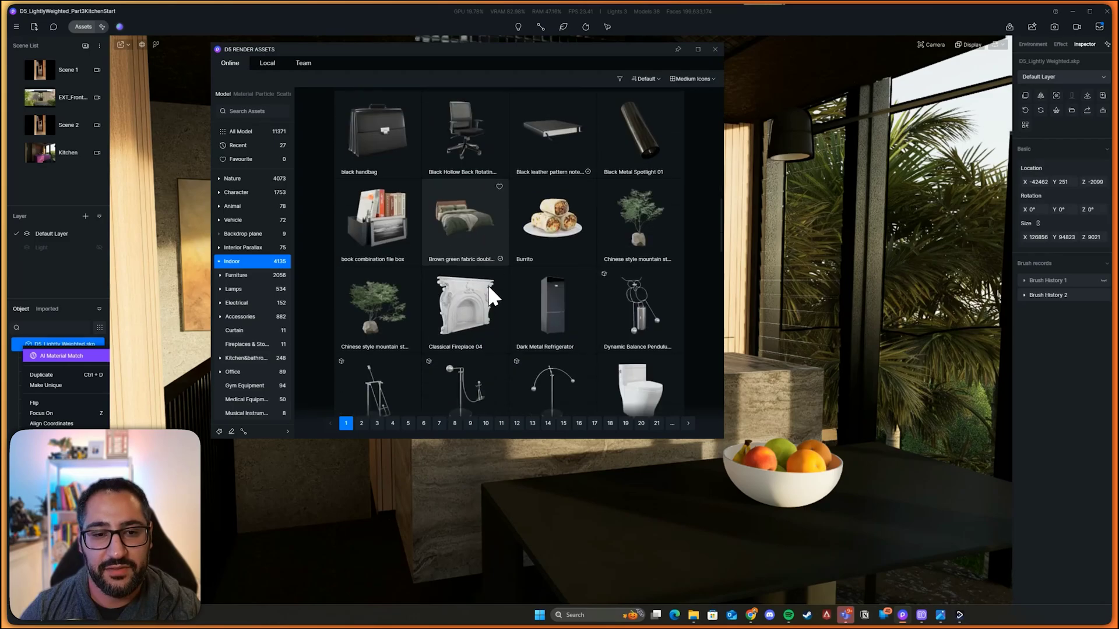
Place a Modern Metal Vase with dried grass on the kitchen island counter.
scroll(488, 284, down, 12)
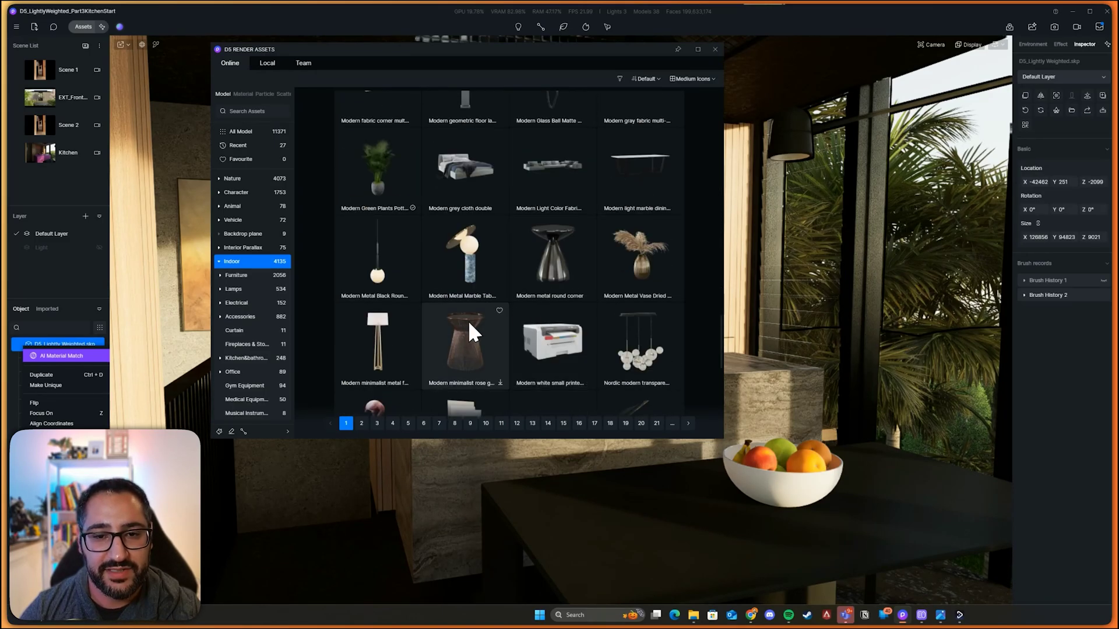
scroll(448, 306, down, 1)
scroll(410, 279, up, 2)
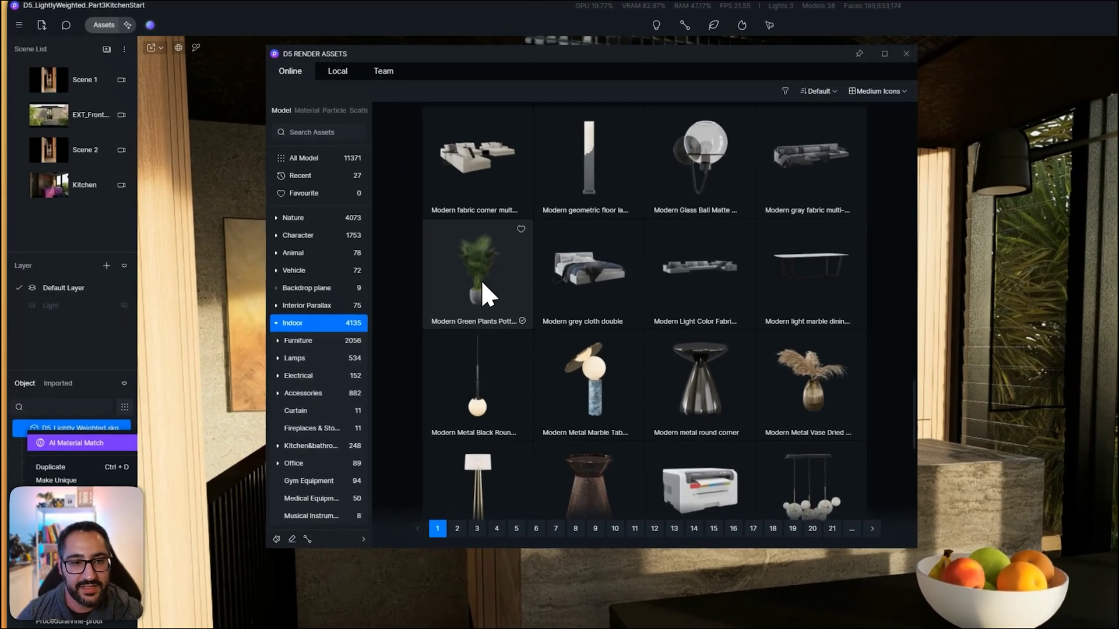
click(387, 201)
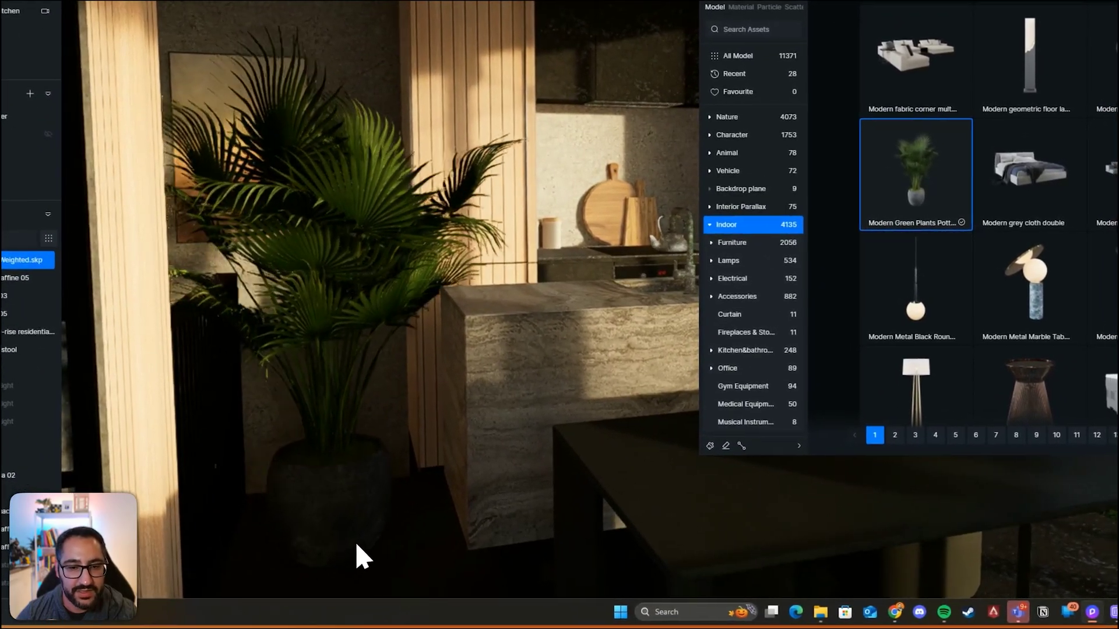
scroll(454, 553, up, 5)
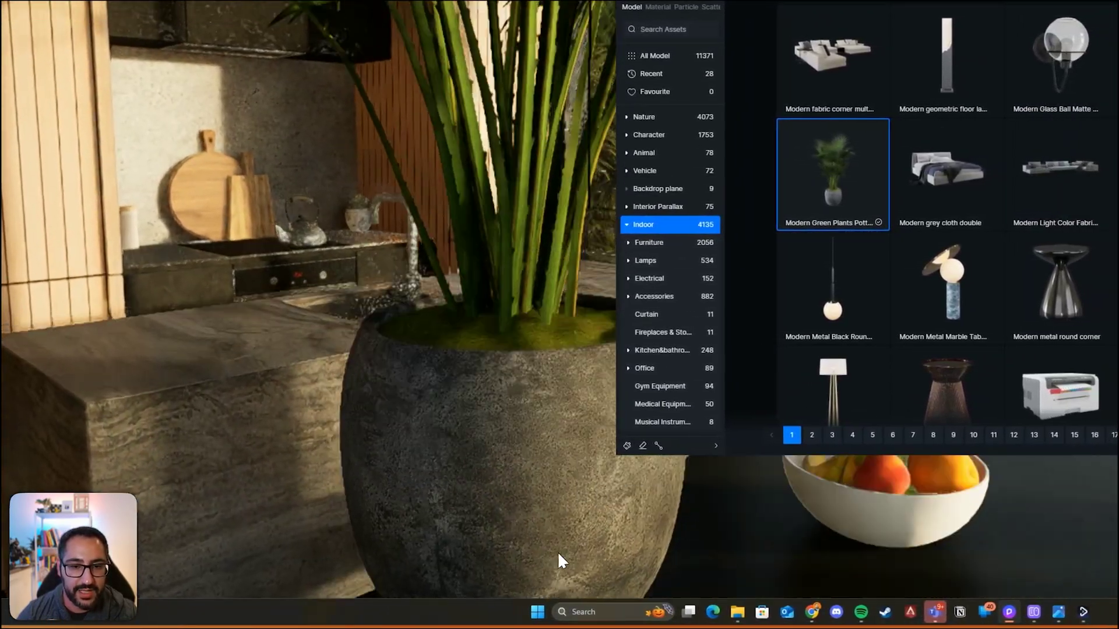
scroll(558, 561, down, 5)
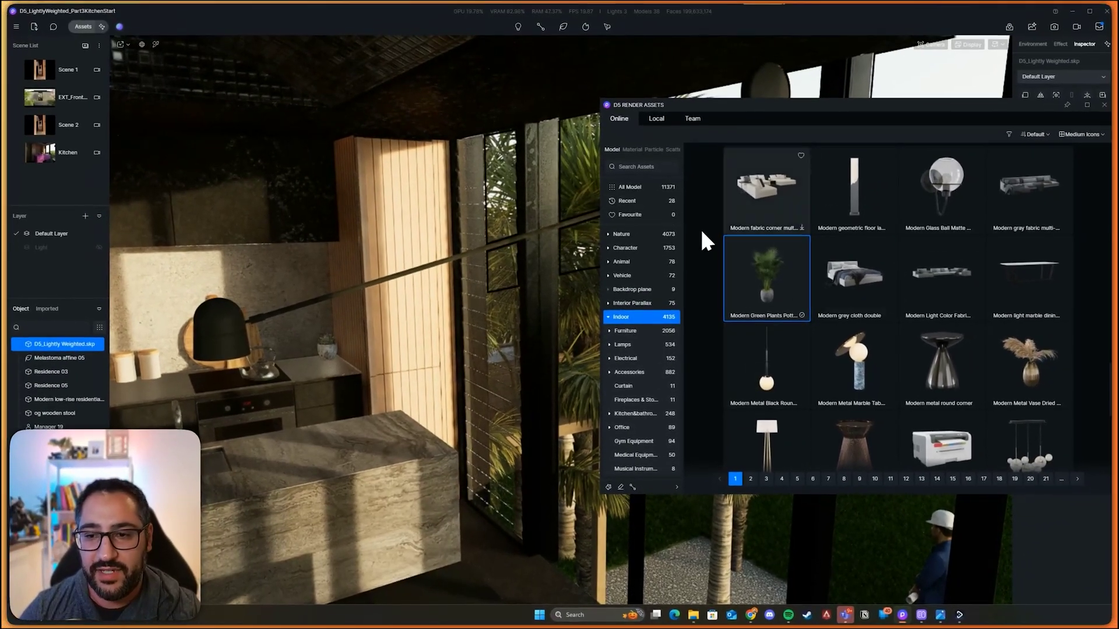
scroll(874, 396, down, 1)
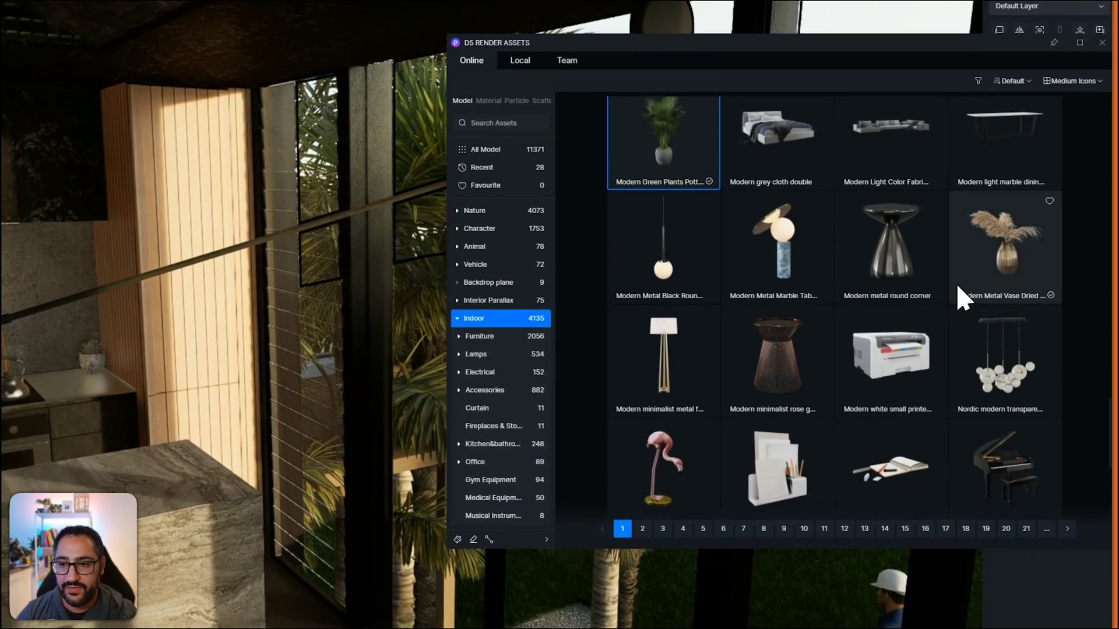
click(1020, 285)
click(385, 371)
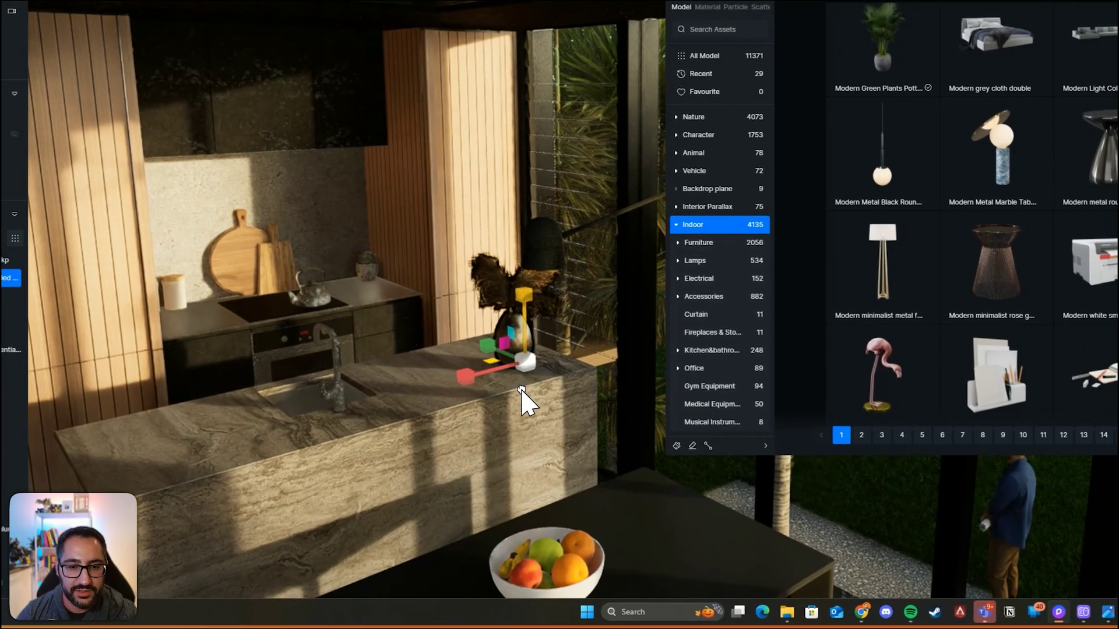
scroll(1116, 406, down, 1)
scroll(909, 419, down, 3)
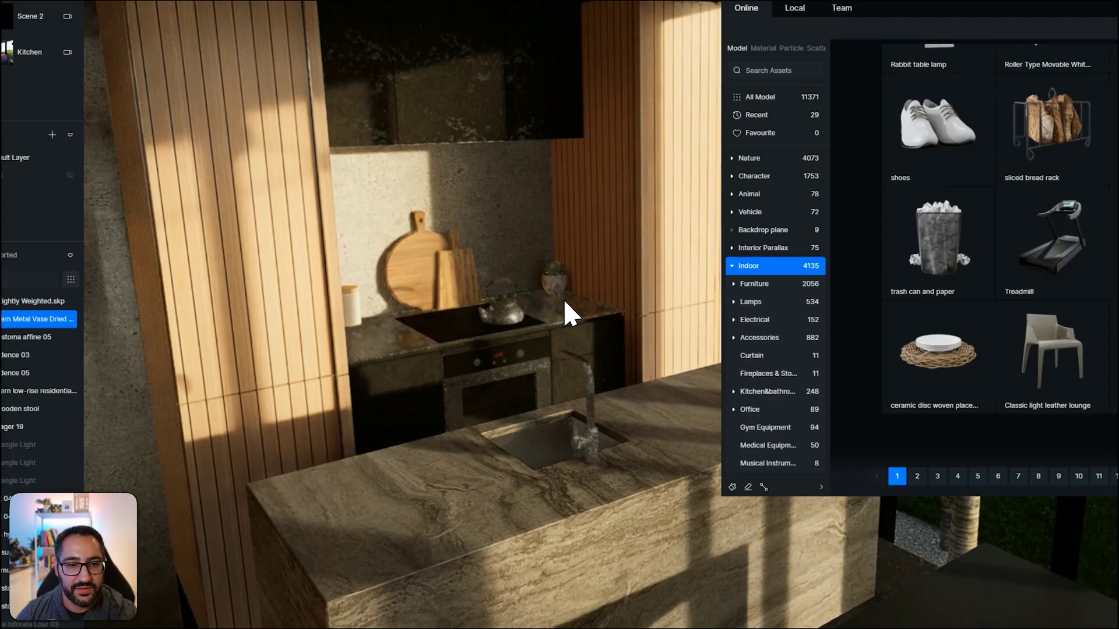
scroll(583, 321, down, 5)
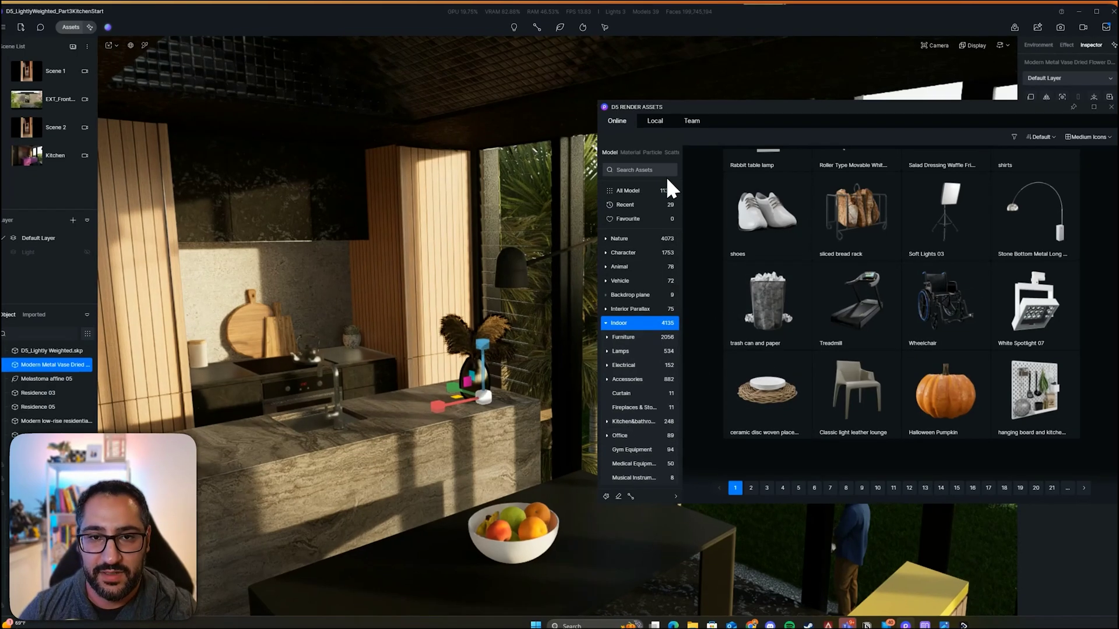
Search the asset library for 'fruit' models.
click(635, 167)
text(fruit)
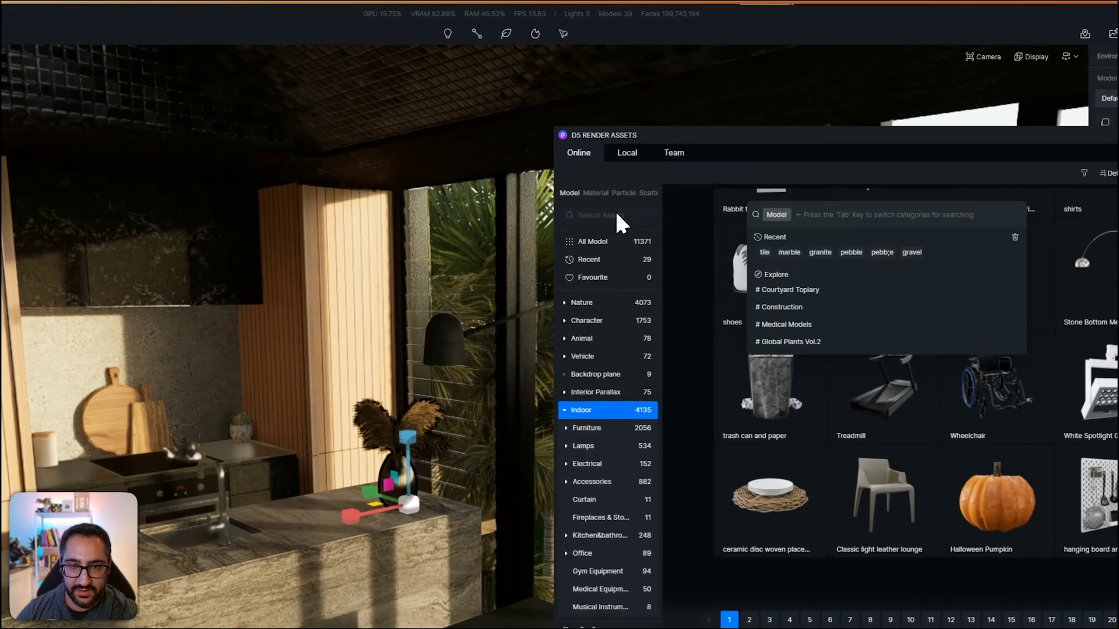
key(Return)
scroll(963, 299, down, 2)
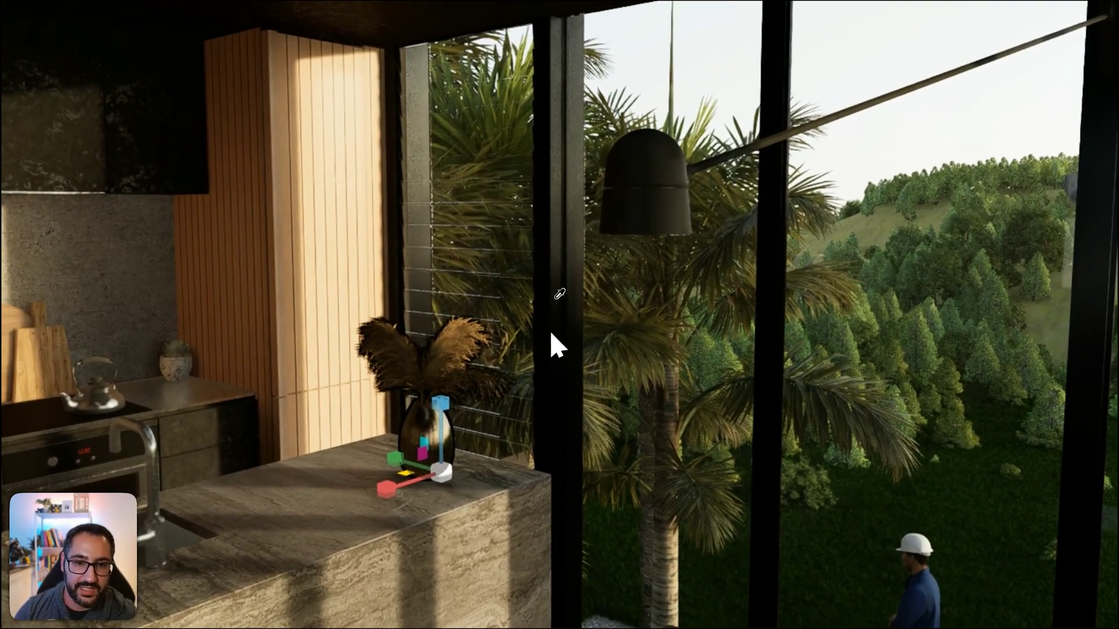
Return to the saved Kitchen camera view.
click(552, 334)
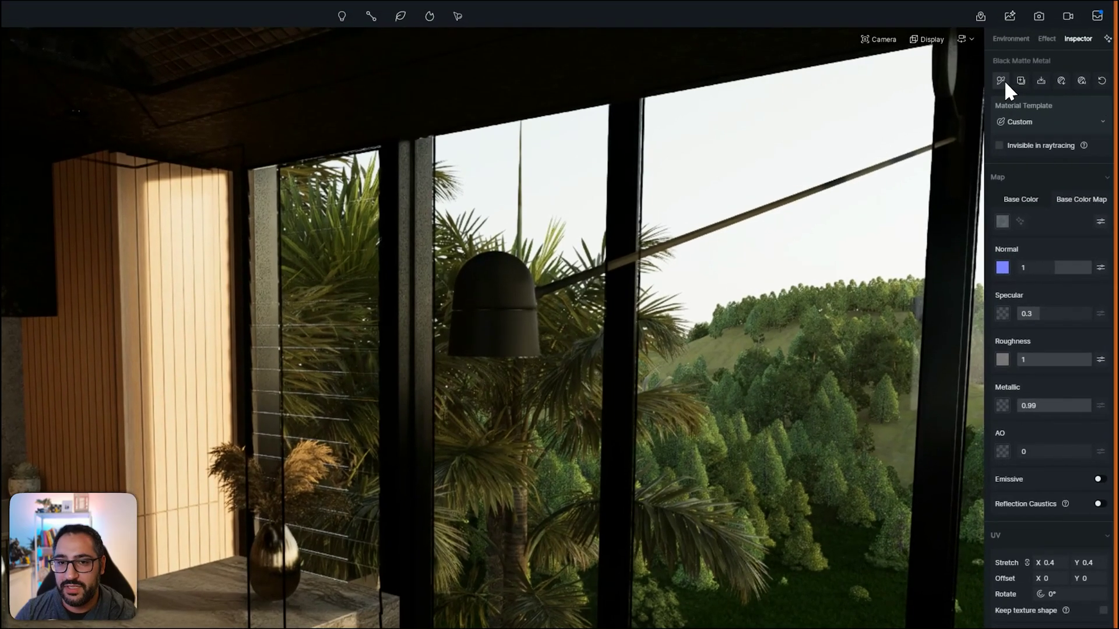
click(1000, 80)
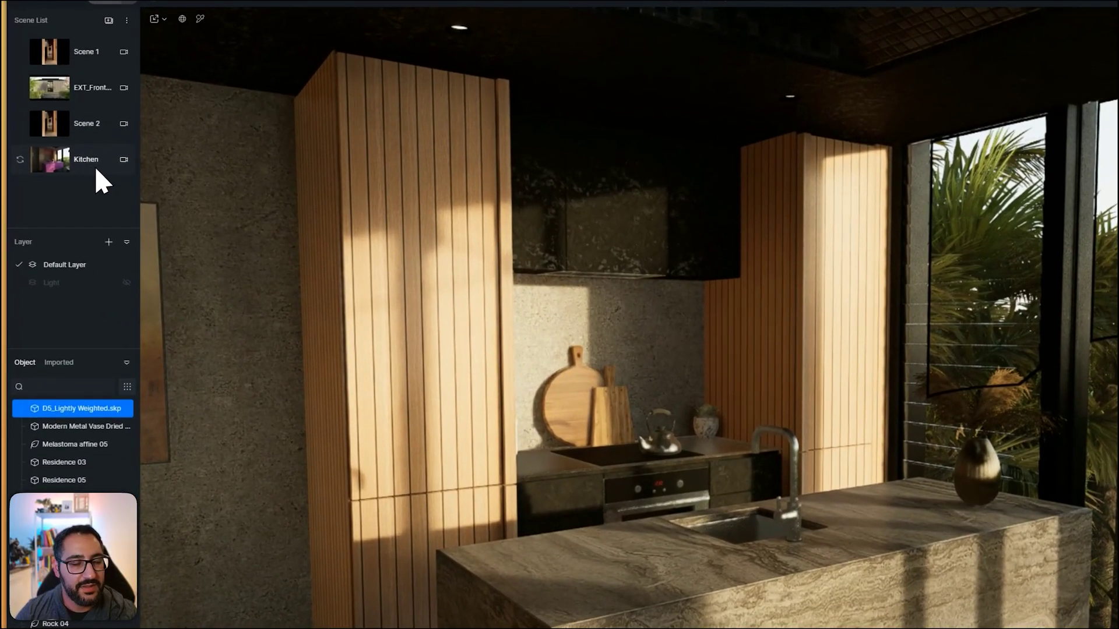
click(99, 160)
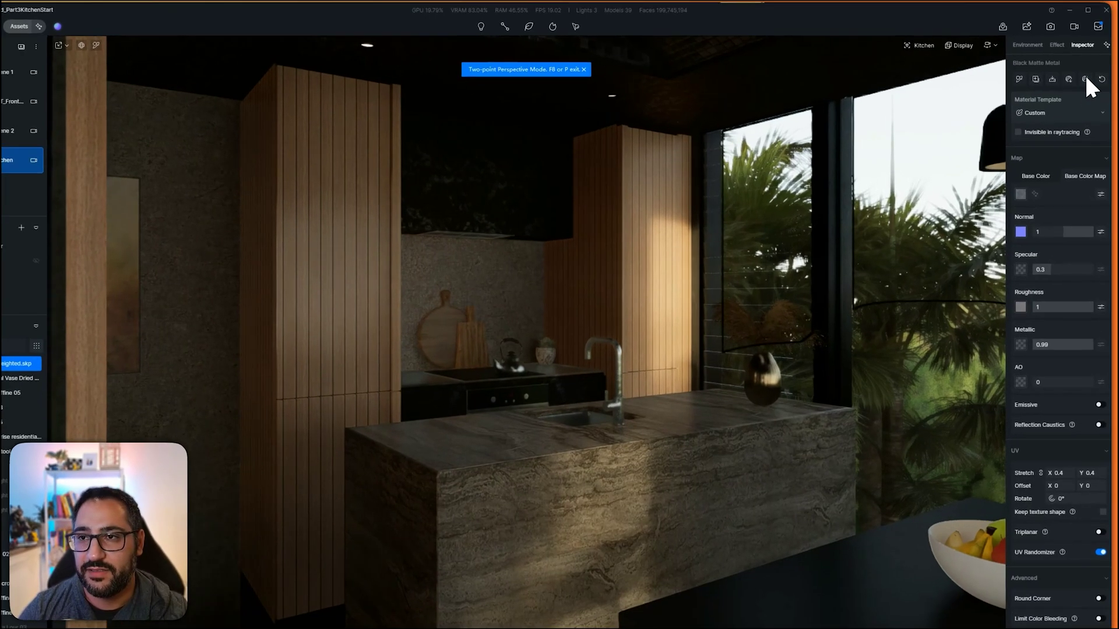
Rotate the HDR sky from 161.7° to about 205° in the Environment settings.
click(1032, 44)
mouse_move(945, 618)
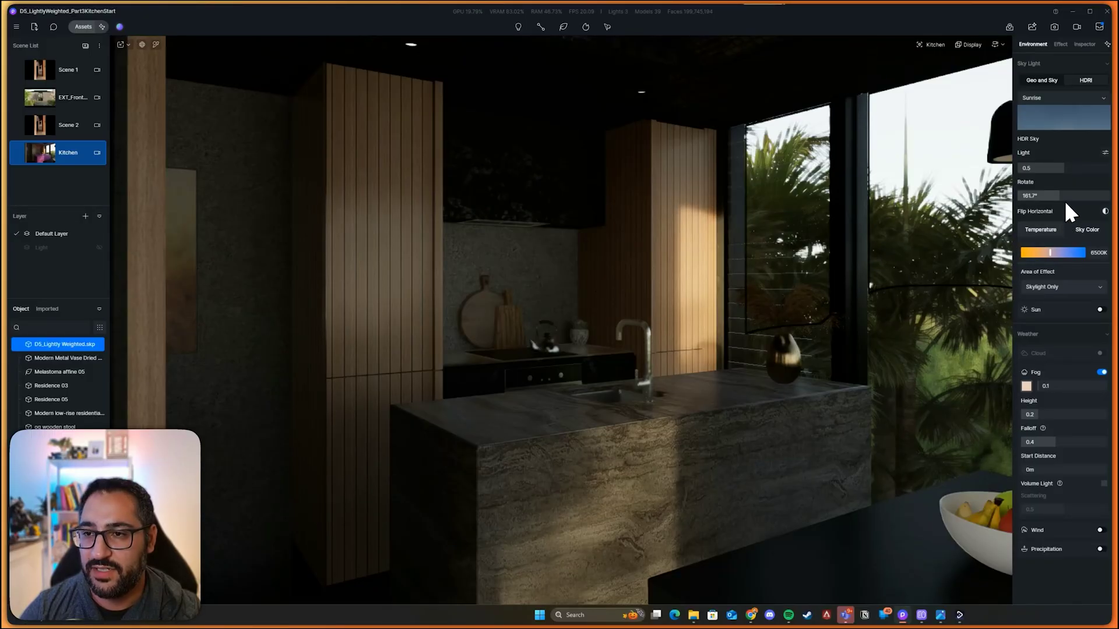
drag(1064, 199, 1058, 199)
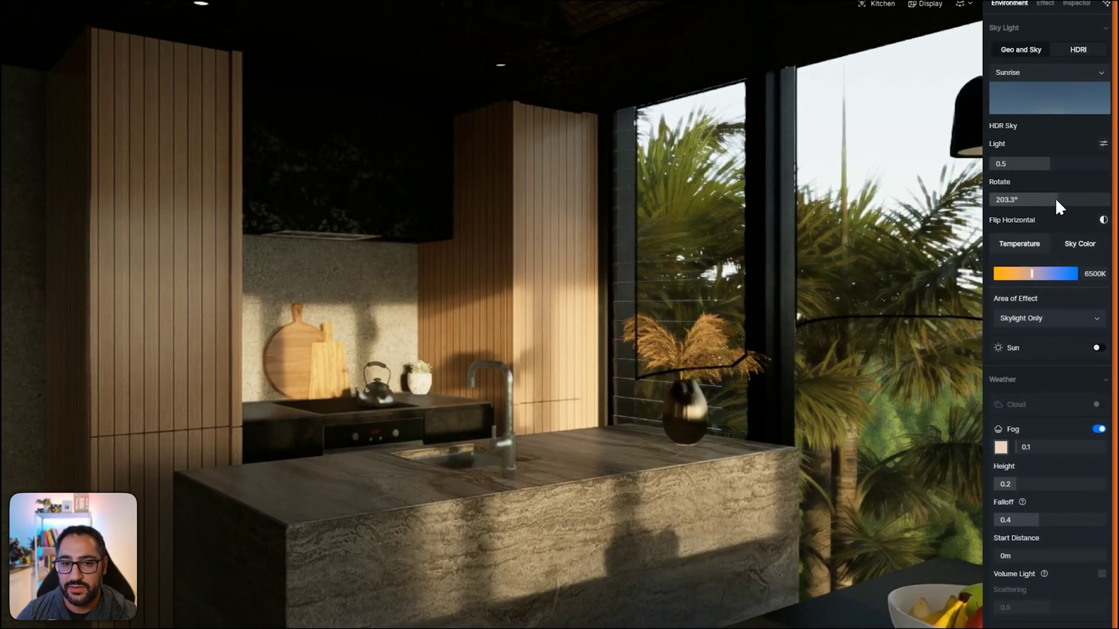
drag(1096, 180, 1061, 197)
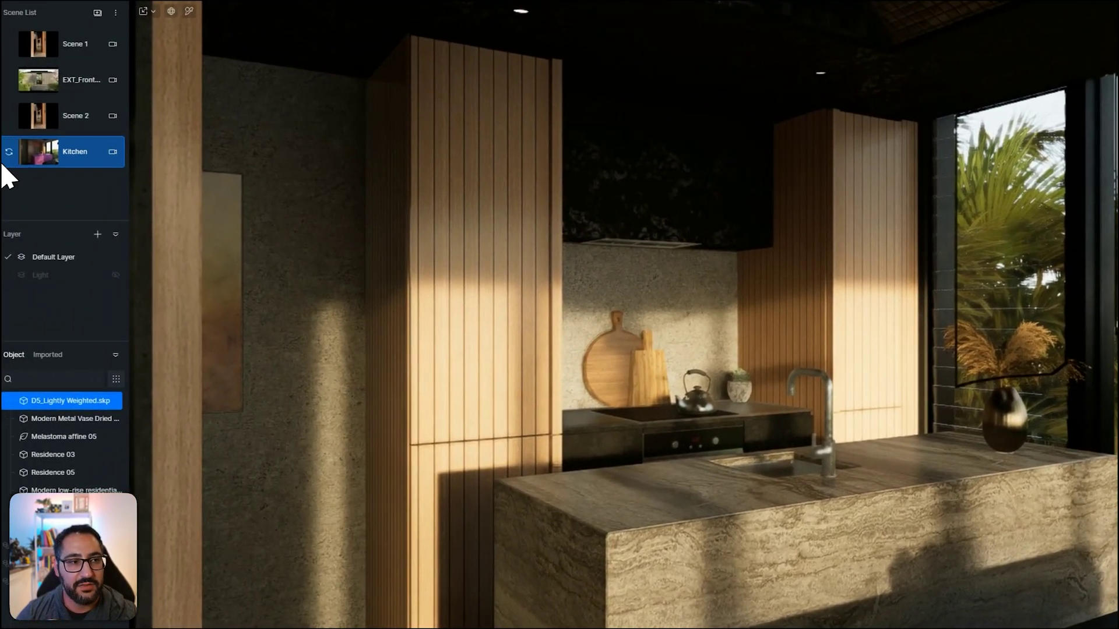
mouse_move(21, 154)
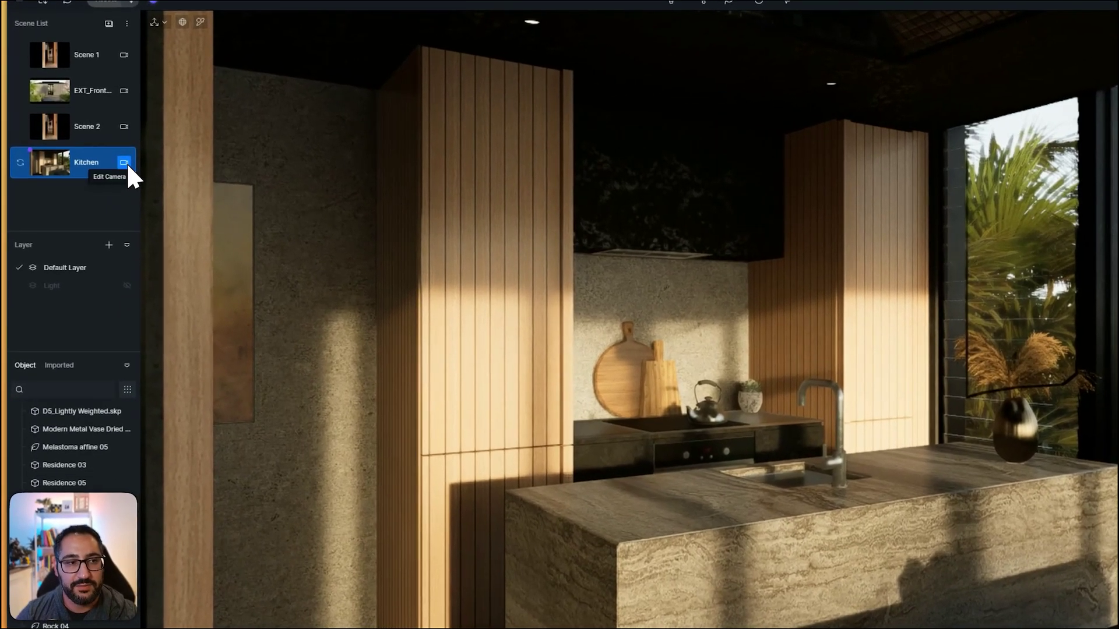
Select the Kitchen camera and try a 30mm focal length.
click(97, 153)
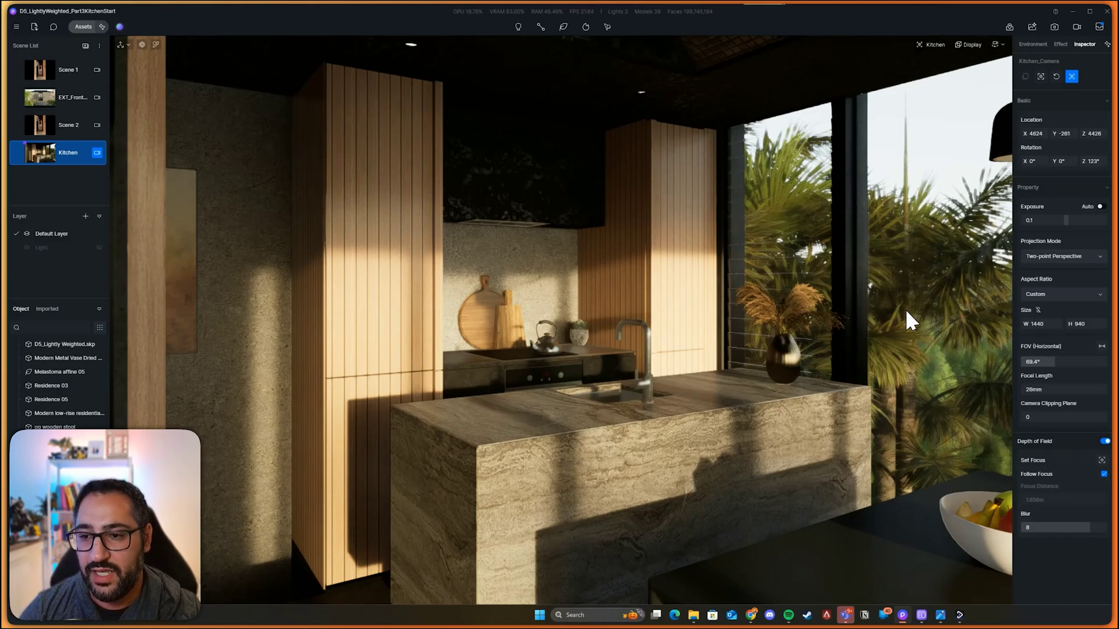
click(1033, 388)
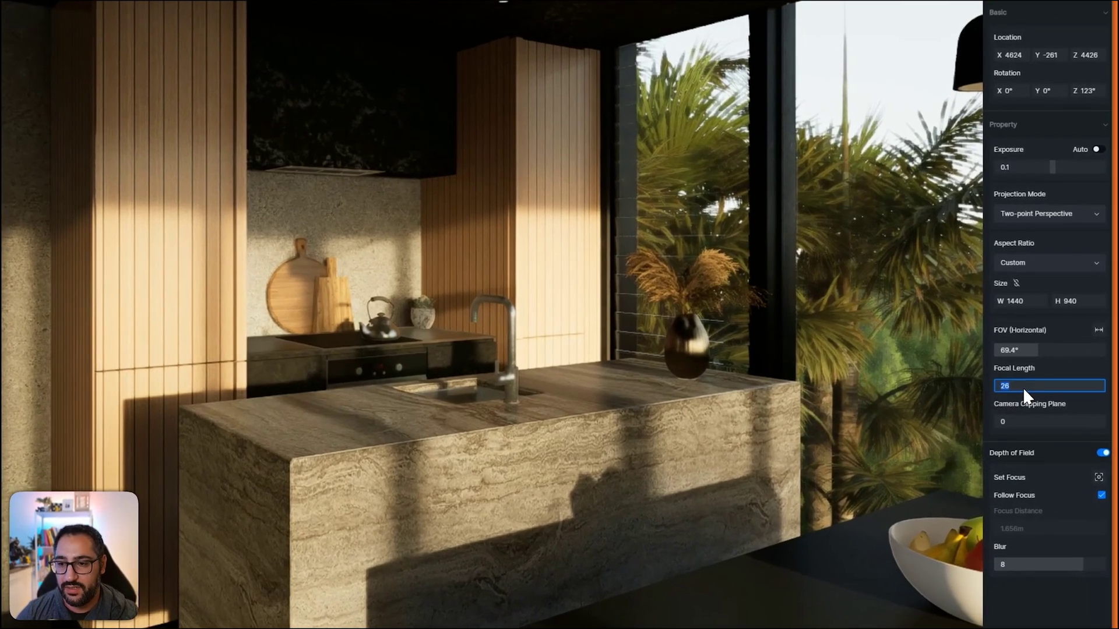
text(30)
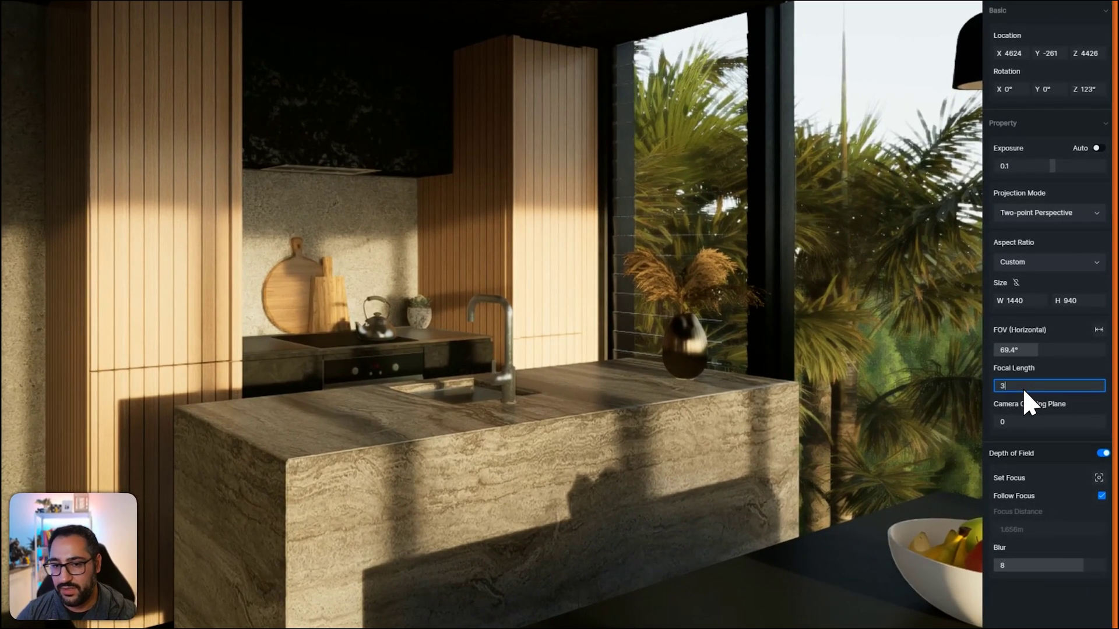
key(Return)
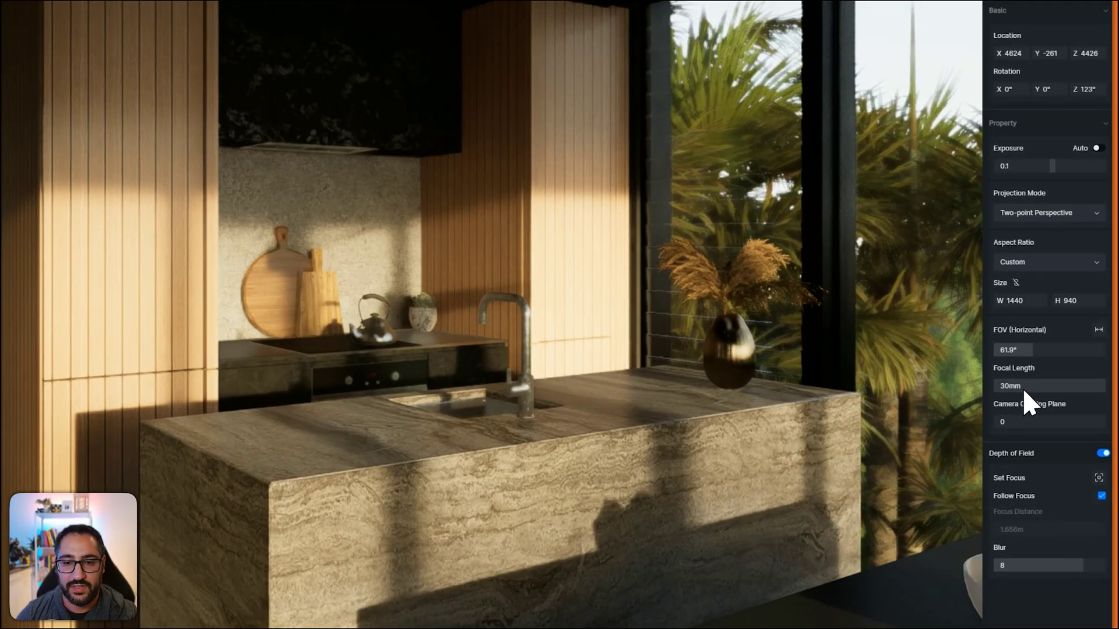
scroll(1029, 402, down, 1)
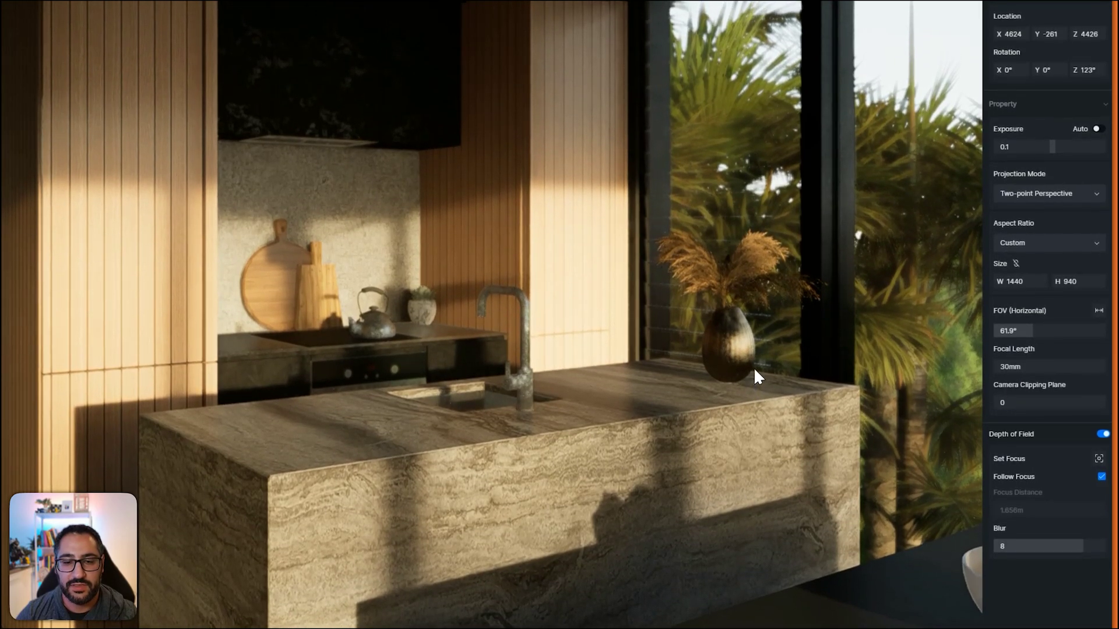
scroll(1029, 400, up, 1)
Change the focal length to 32mm, then return to the saved Kitchen camera view.
click(1021, 387)
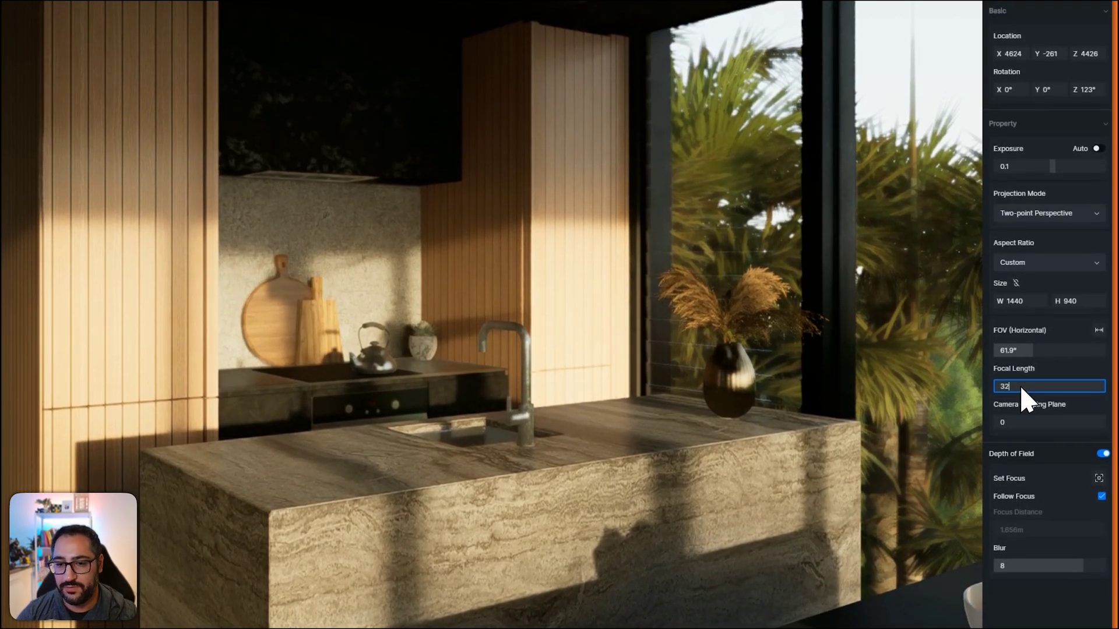
text(32)
key(Return)
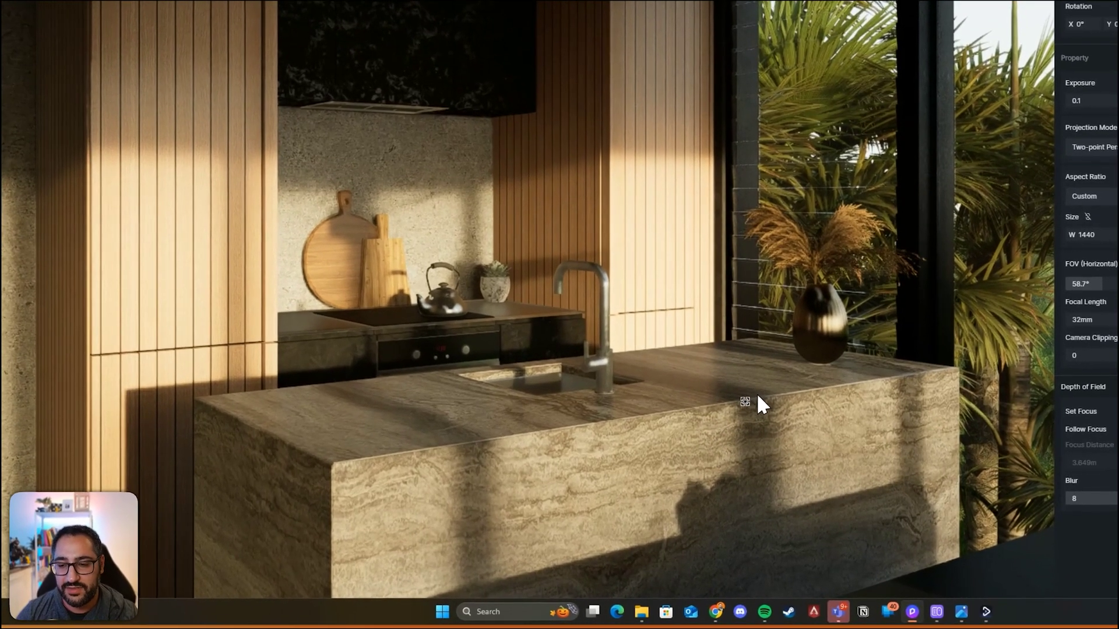
scroll(756, 393, down, 5)
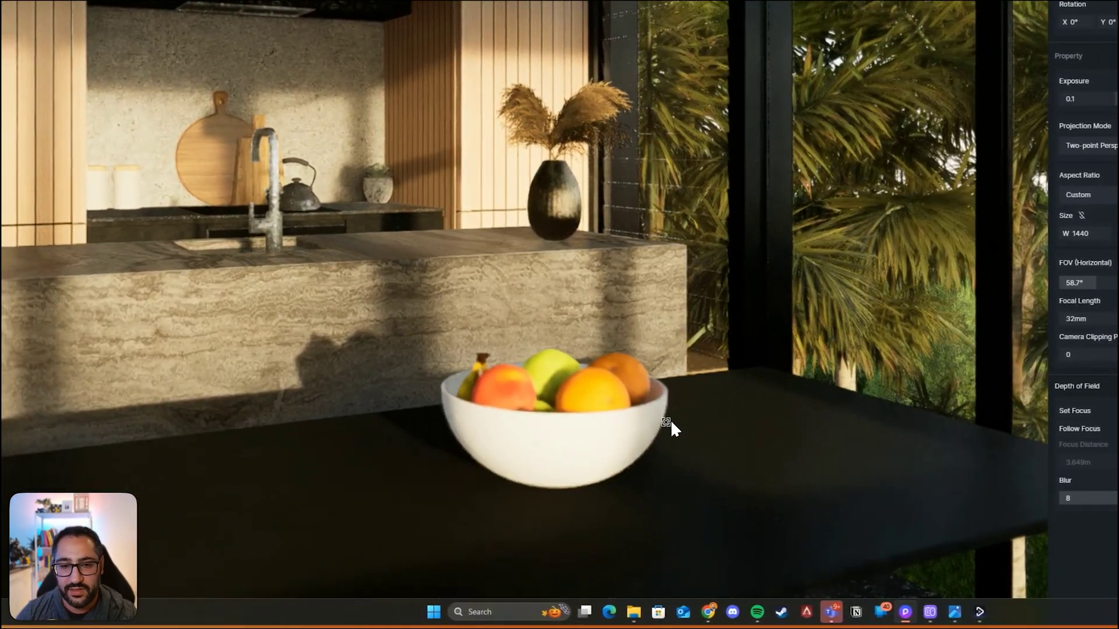
scroll(671, 430, up, 4)
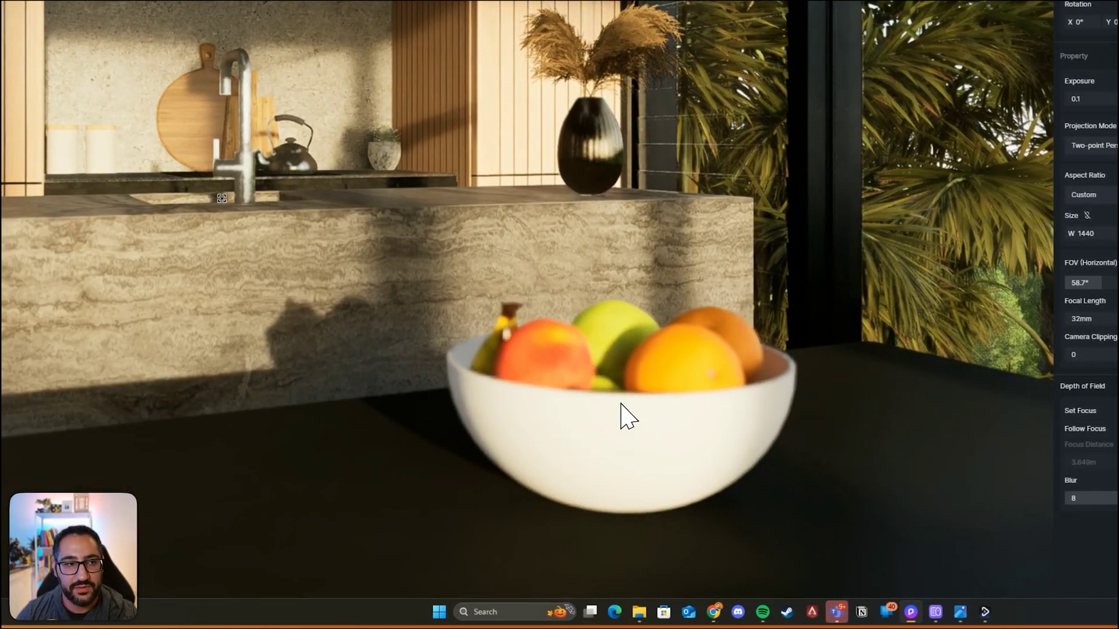
click(50, 149)
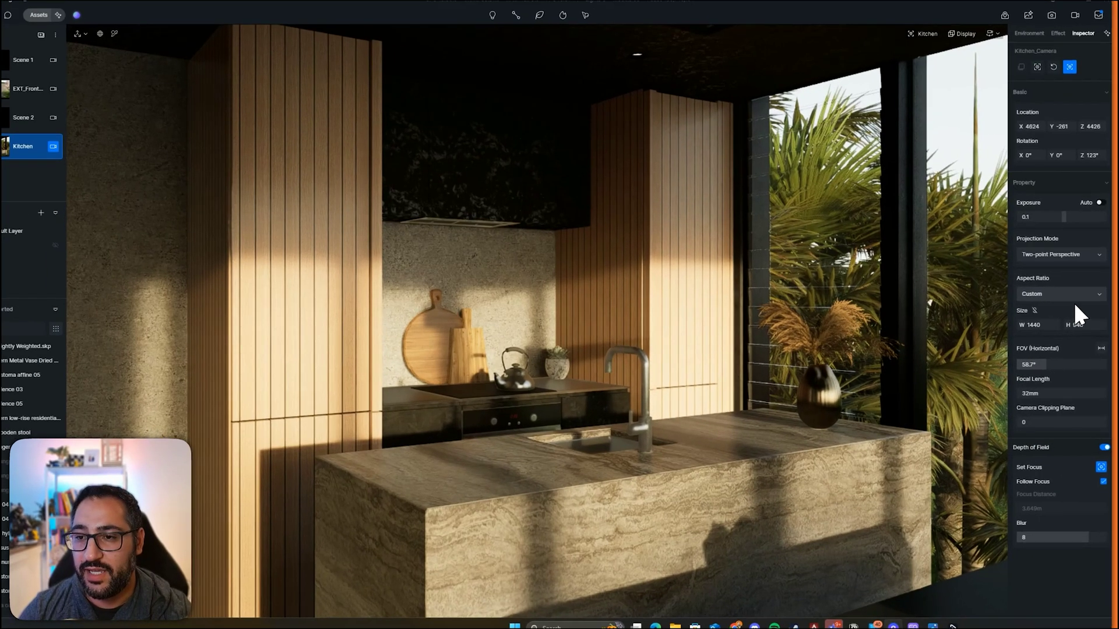
Set a 4:3 camera frame after comparing 16:9, and shift the view right toward the fruit bowl.
click(1075, 295)
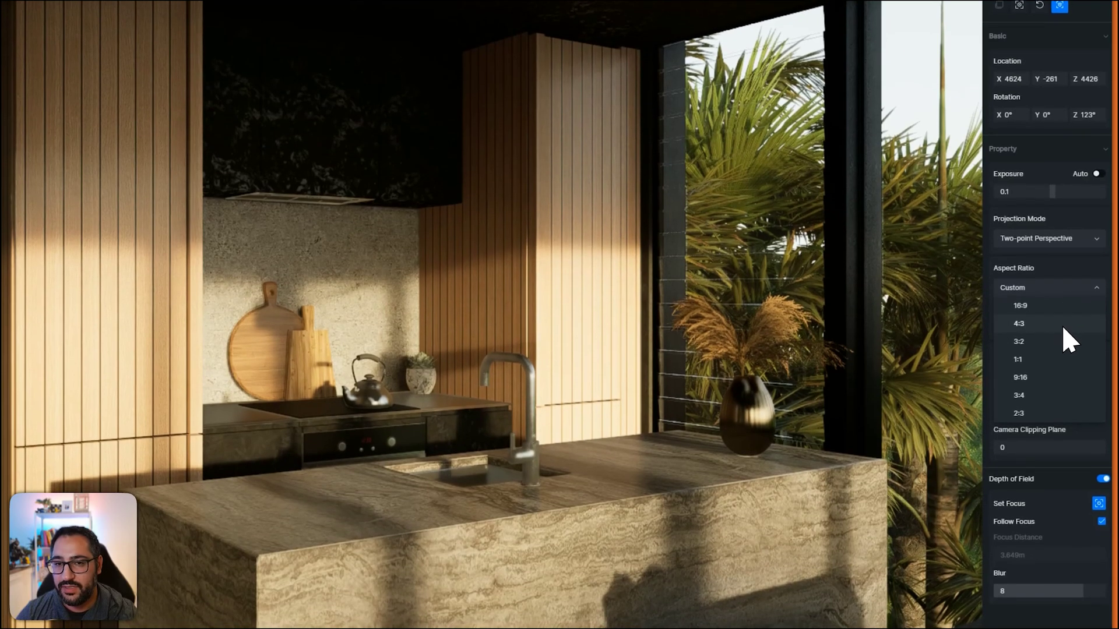
click(1064, 329)
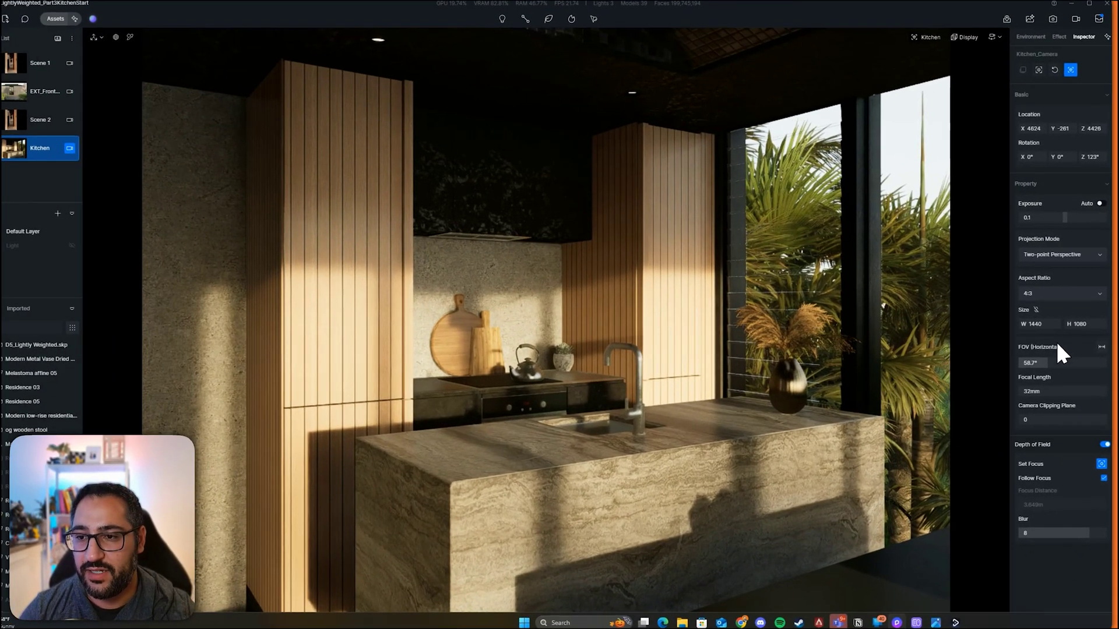
click(1065, 295)
click(1044, 309)
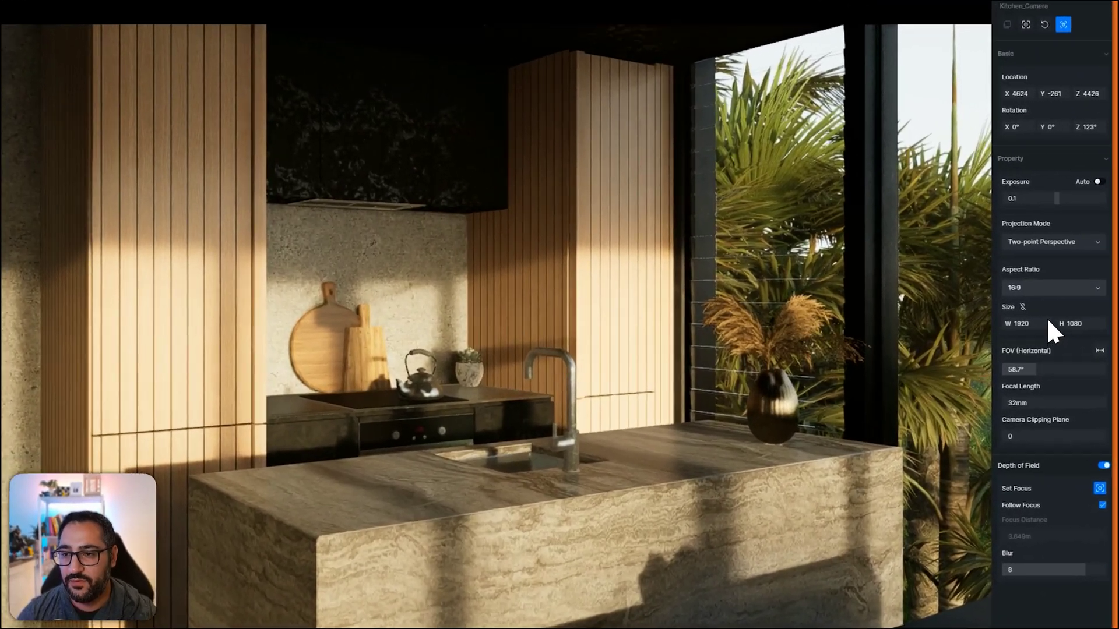
click(1060, 294)
click(1062, 318)
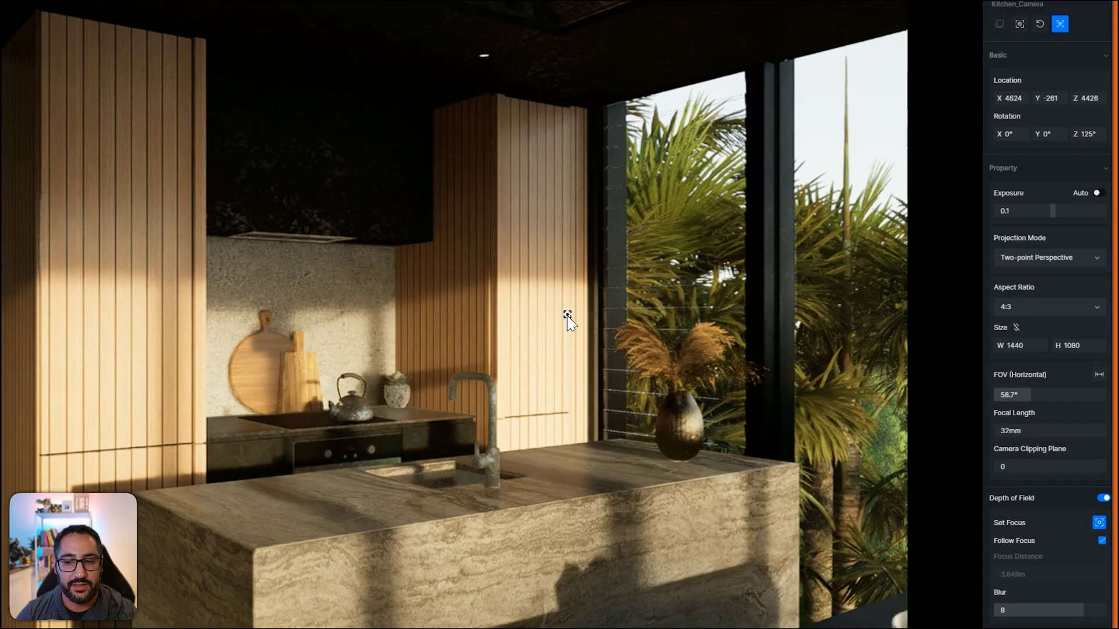
right_drag(570, 305, 638, 310)
key(d)
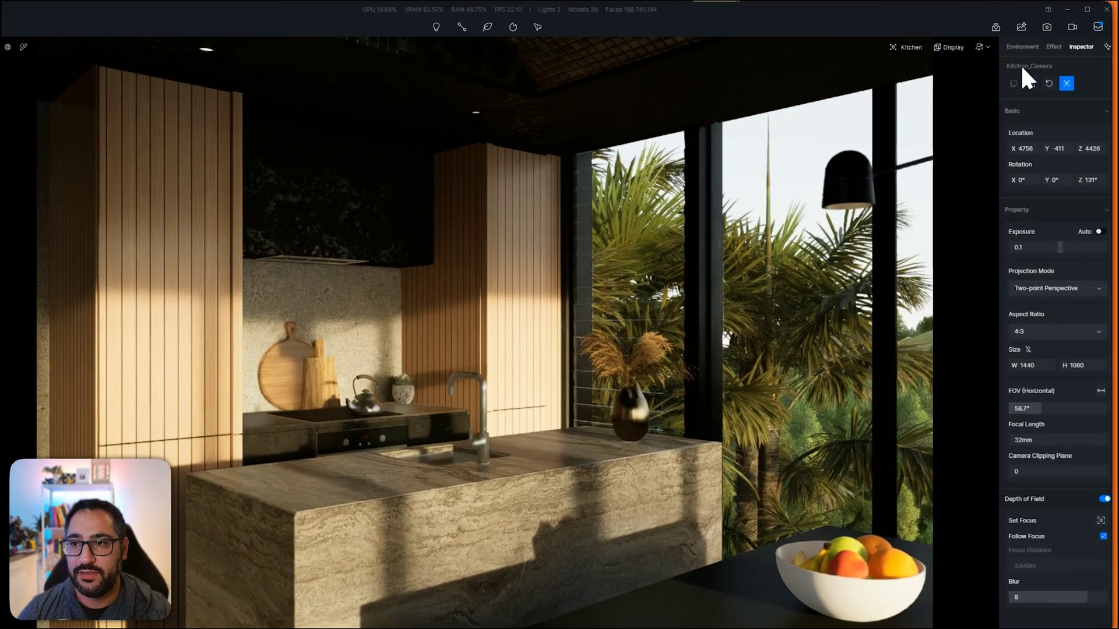
Set the post-processing exposure to 0.15.
click(1060, 43)
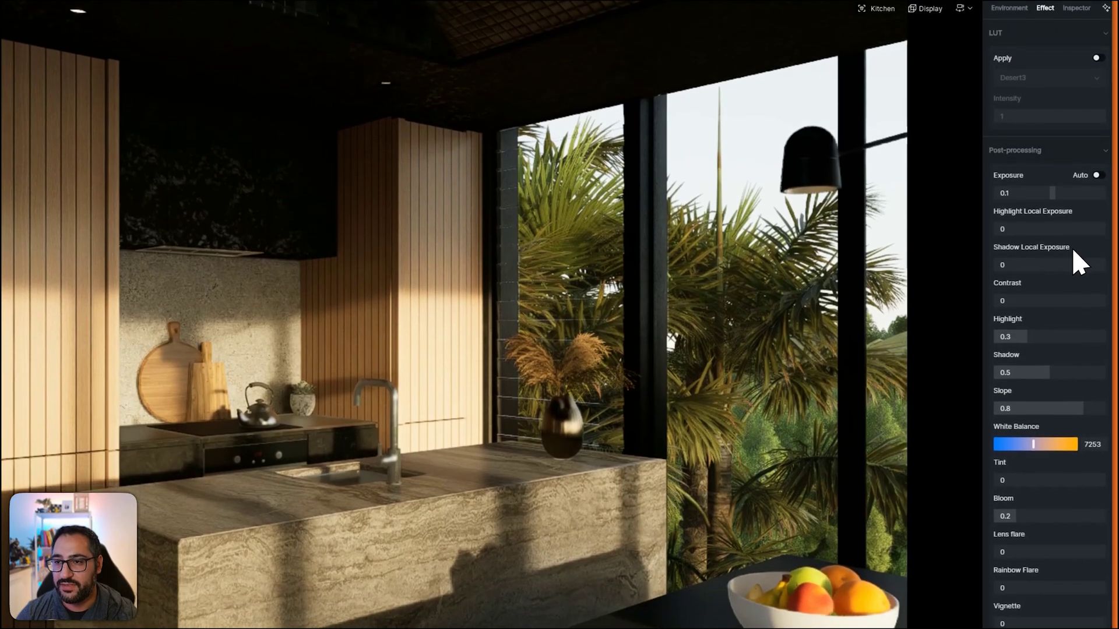
click(1058, 189)
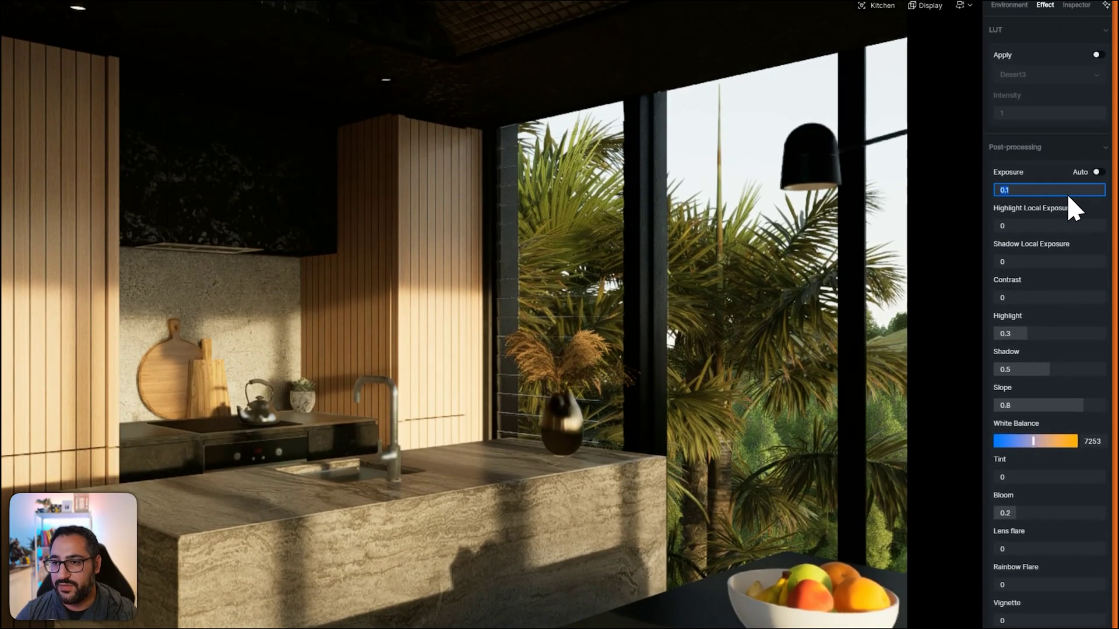
key(Right)
text(5)
key(Return)
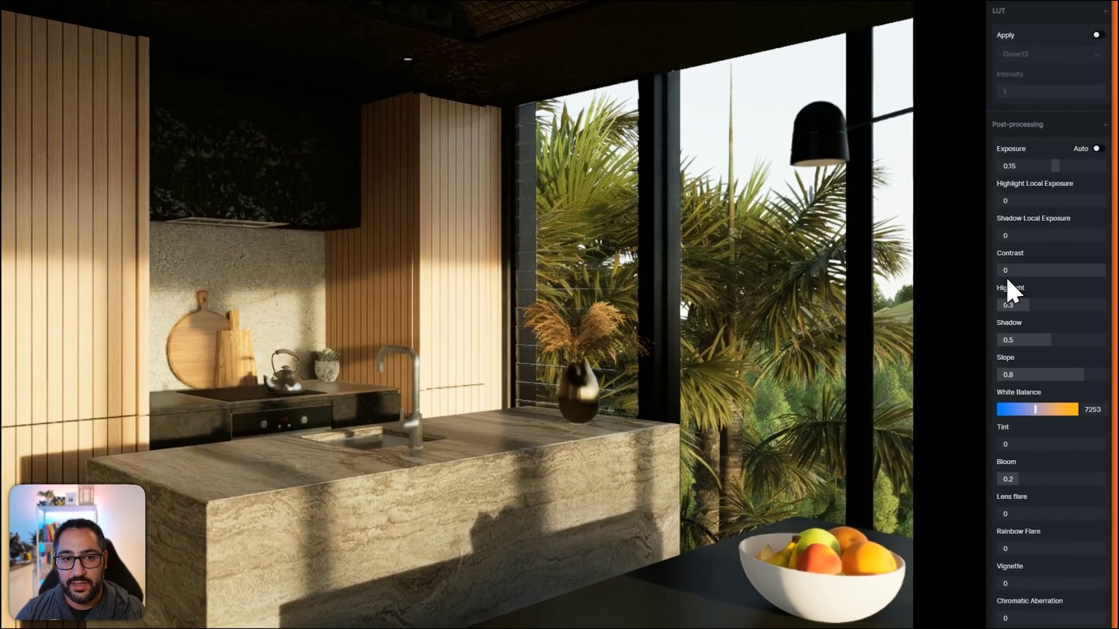
Add slight contrast and vignette, toggle the ambient occlusion preview, and update the Kitchen scene.
mouse_move(1030, 273)
mouse_down()
mouse_move(1065, 271)
mouse_move(1051, 278)
mouse_up()
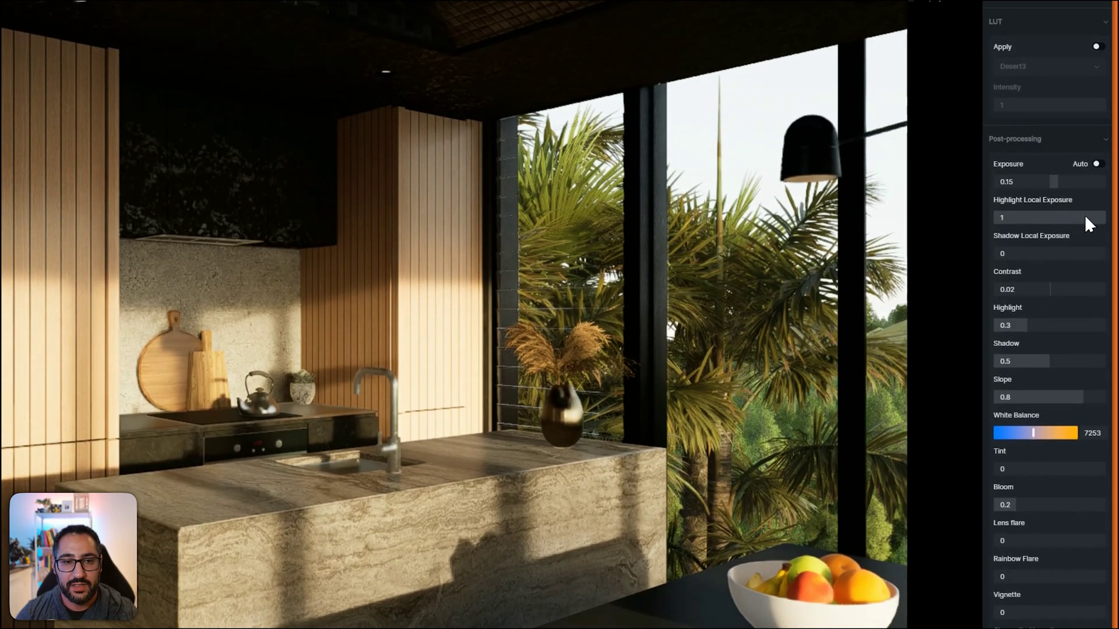
drag(1086, 218, 950, 224)
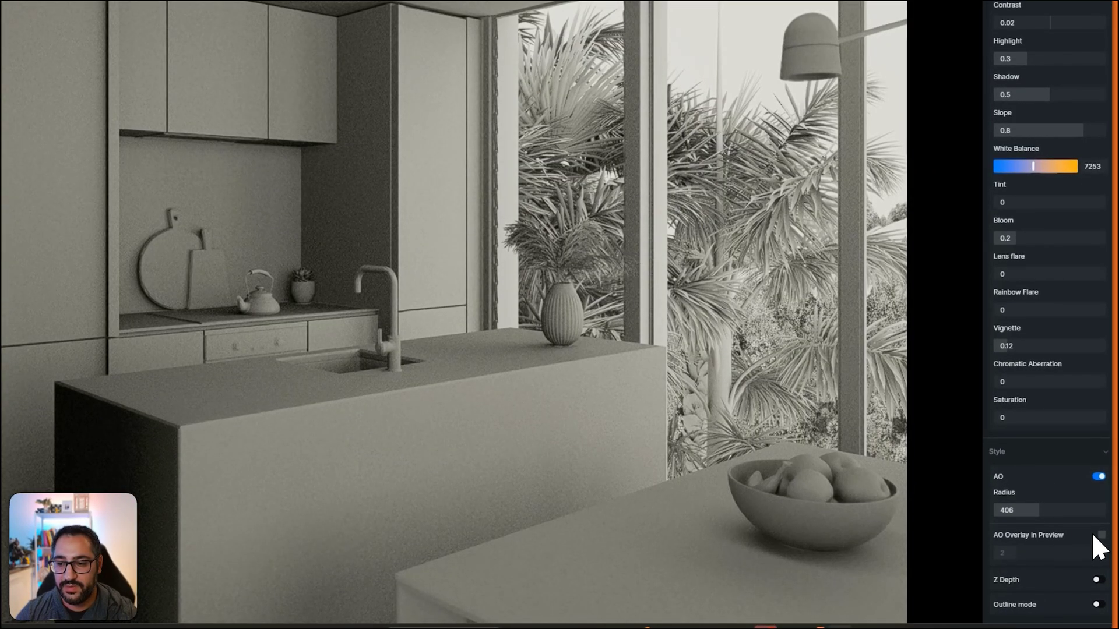
click(1101, 534)
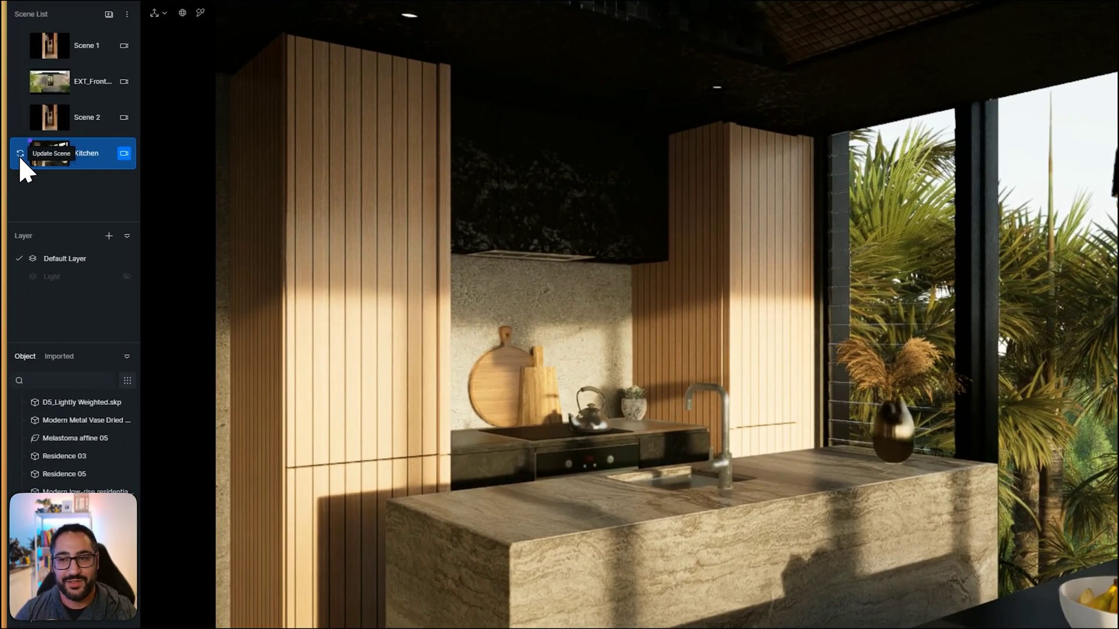
click(7, 150)
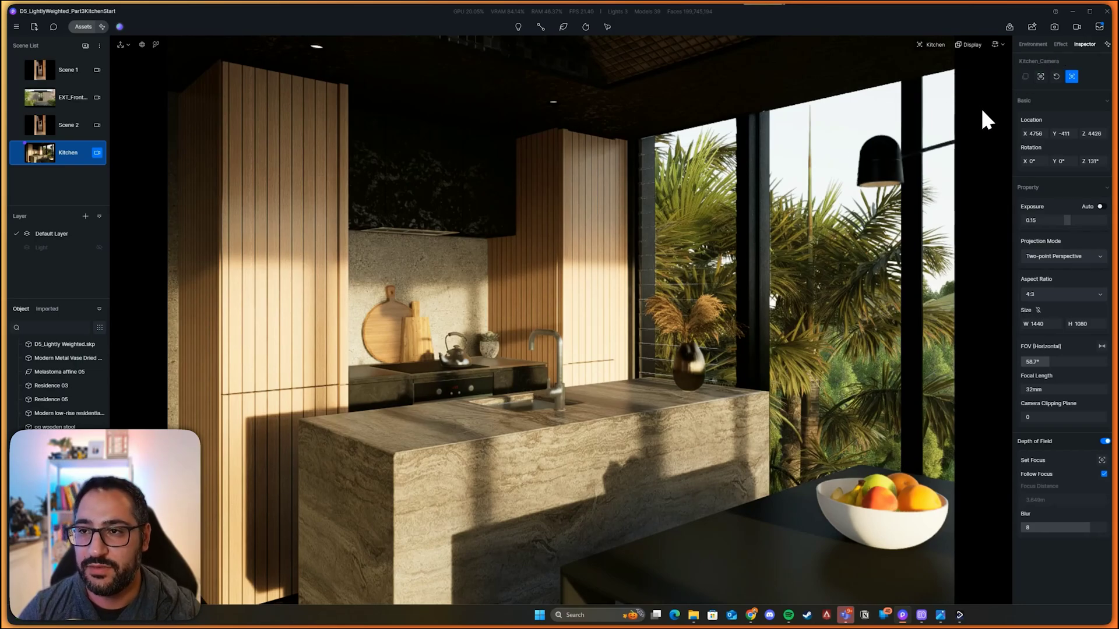
Render the Kitchen view at the 2K preset and name the output Kitchenlightlyweighted.png.
click(1056, 29)
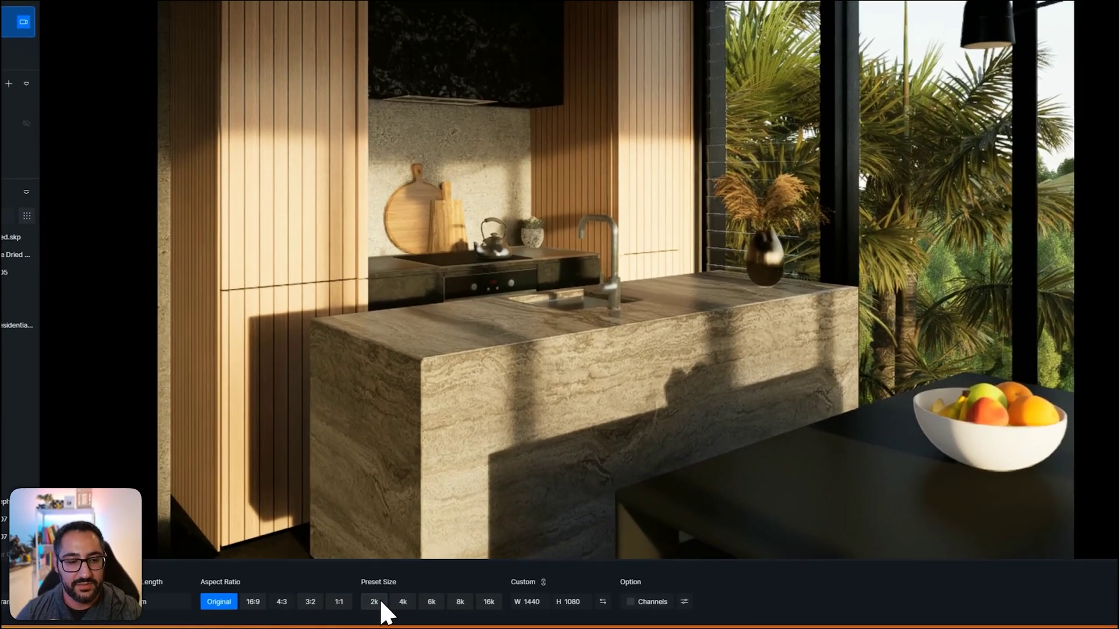
click(373, 607)
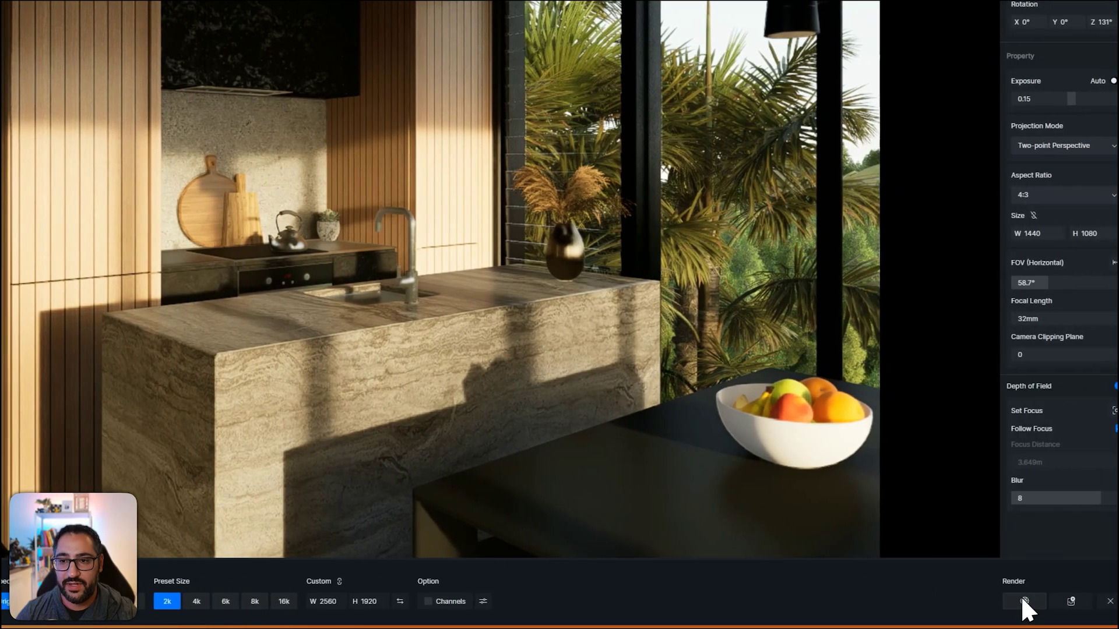
click(1005, 588)
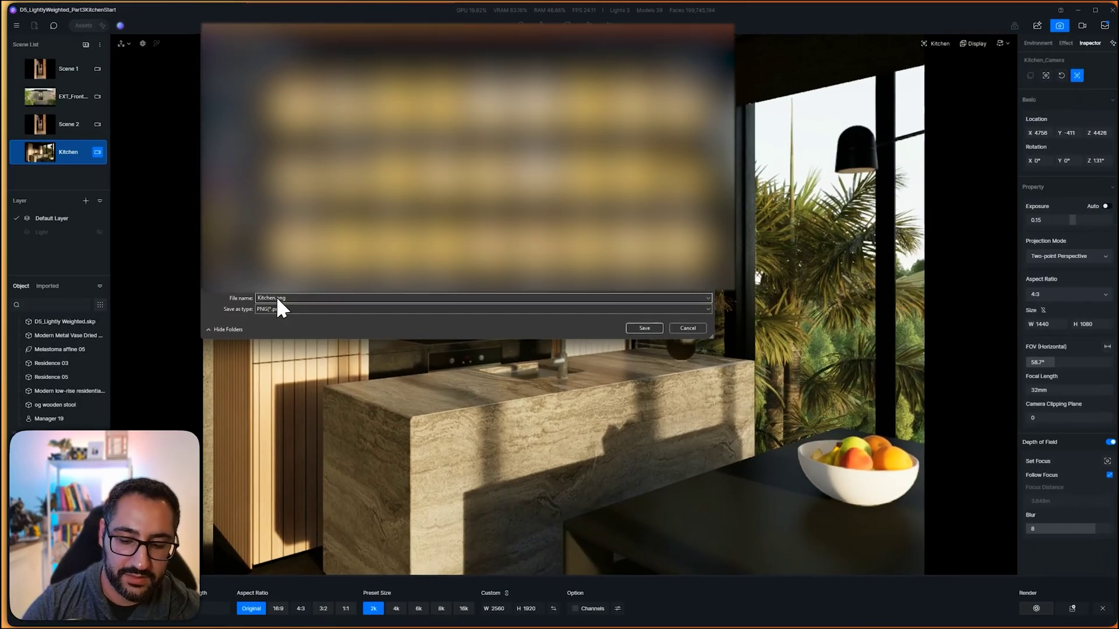
click(275, 297)
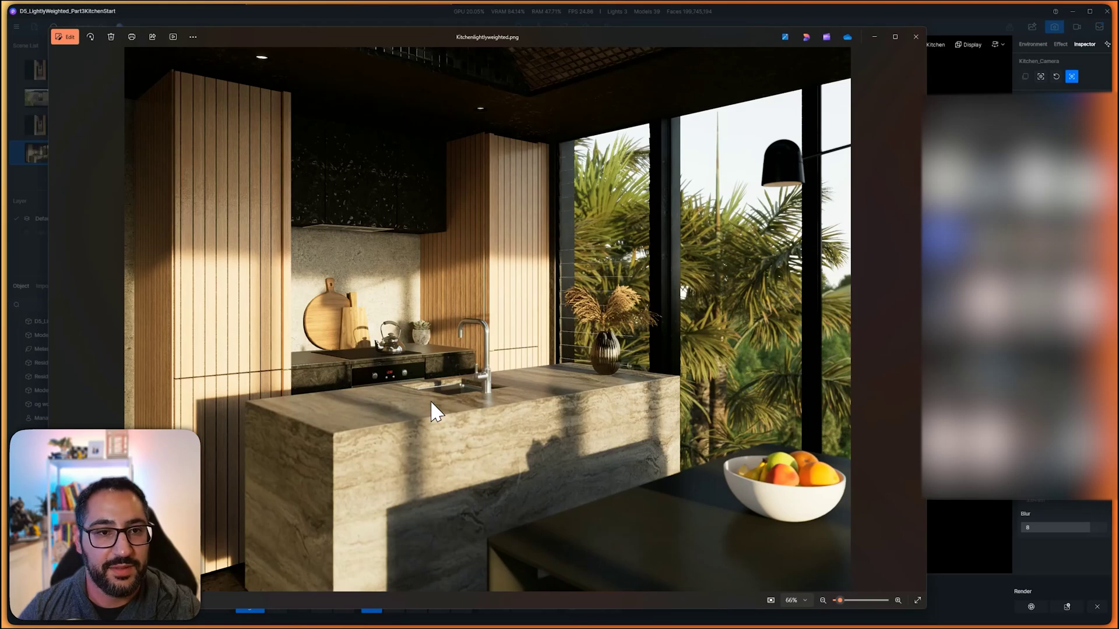
scroll(484, 262, up, 5)
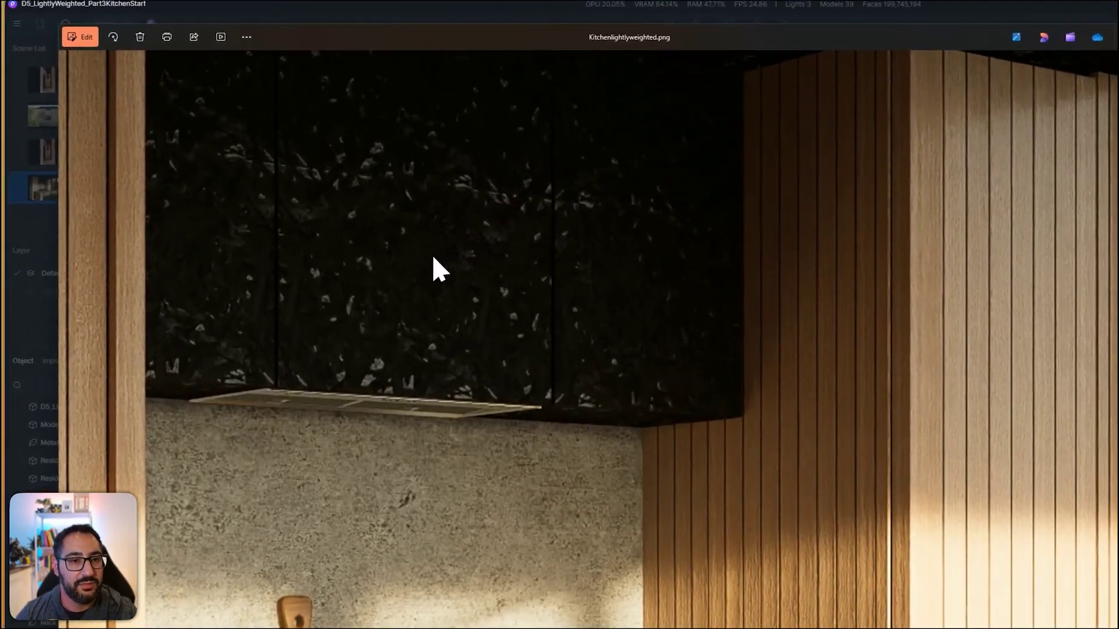
scroll(430, 257, down, 5)
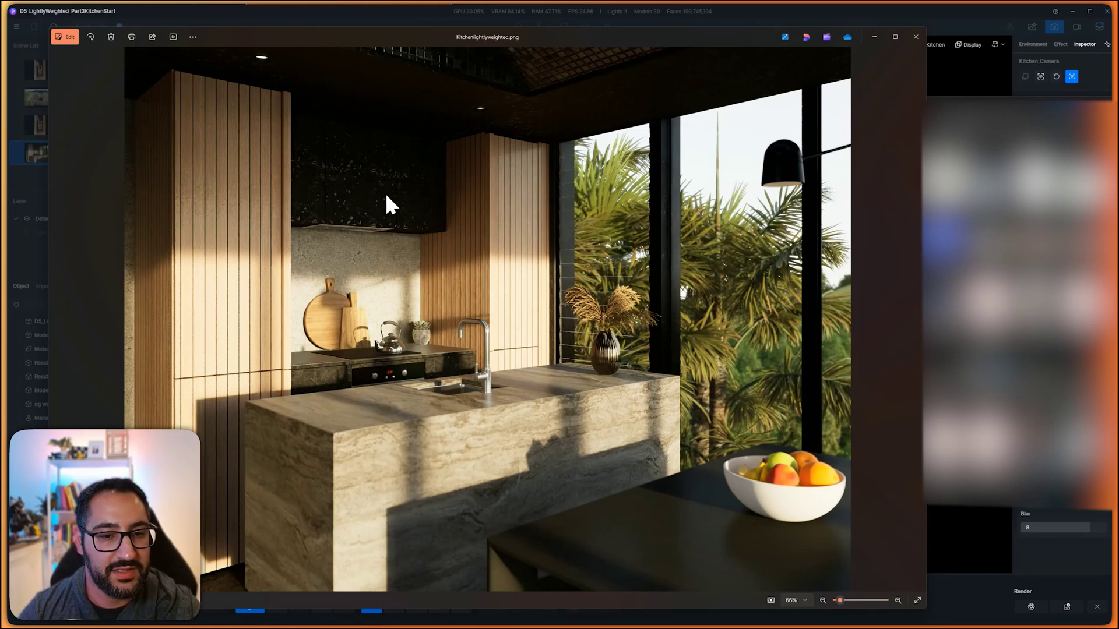
scroll(578, 364, up, 4)
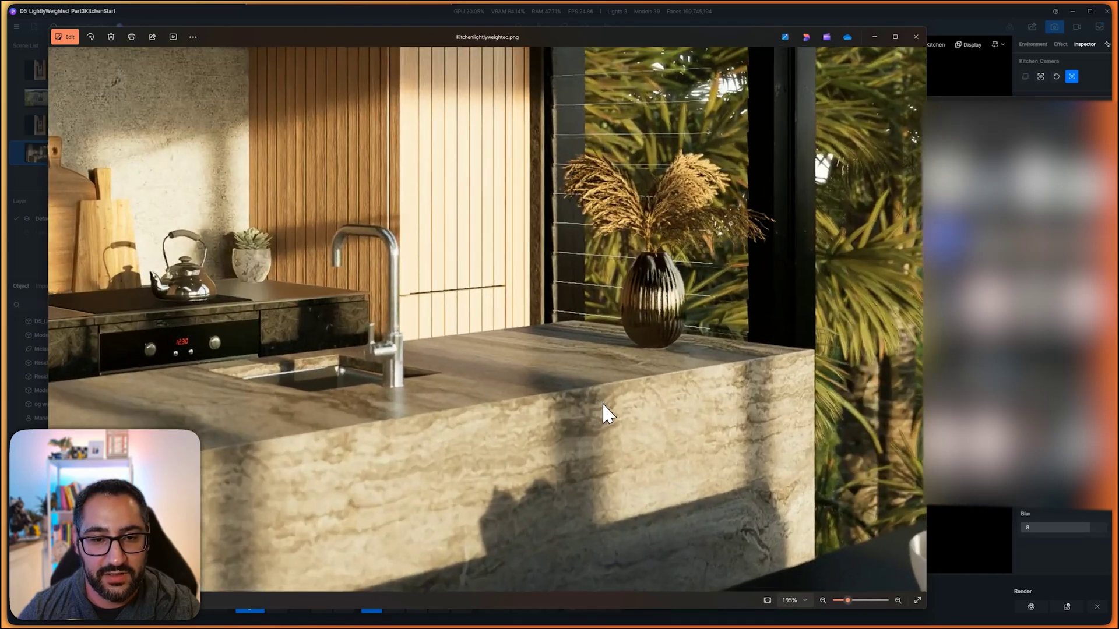
scroll(606, 373, down, 2)
scroll(605, 371, up, 2)
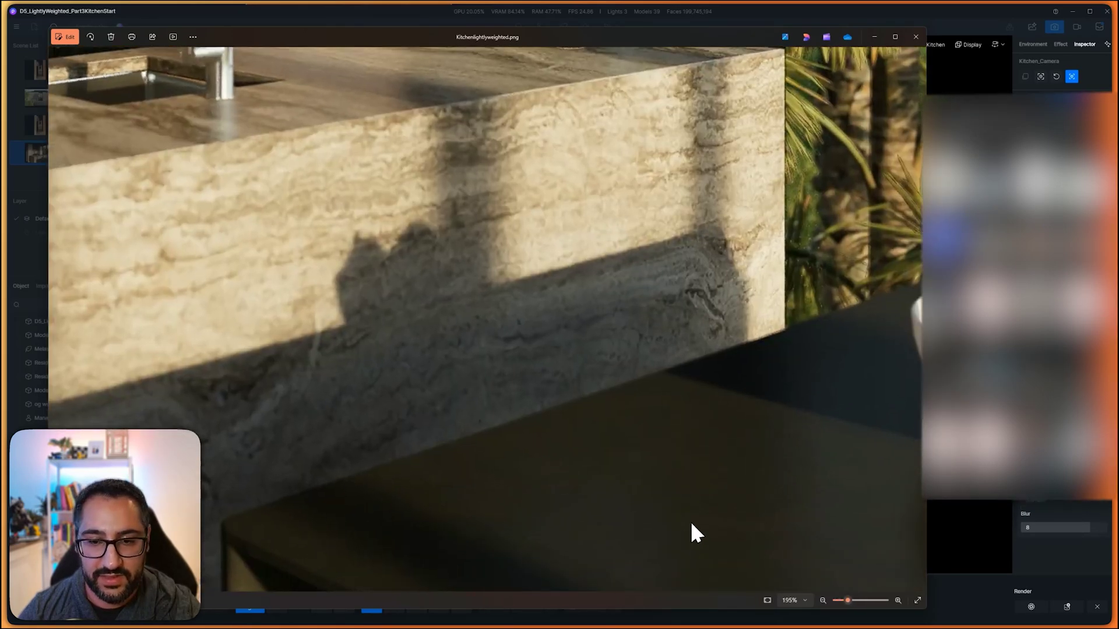
scroll(728, 502, down, 4)
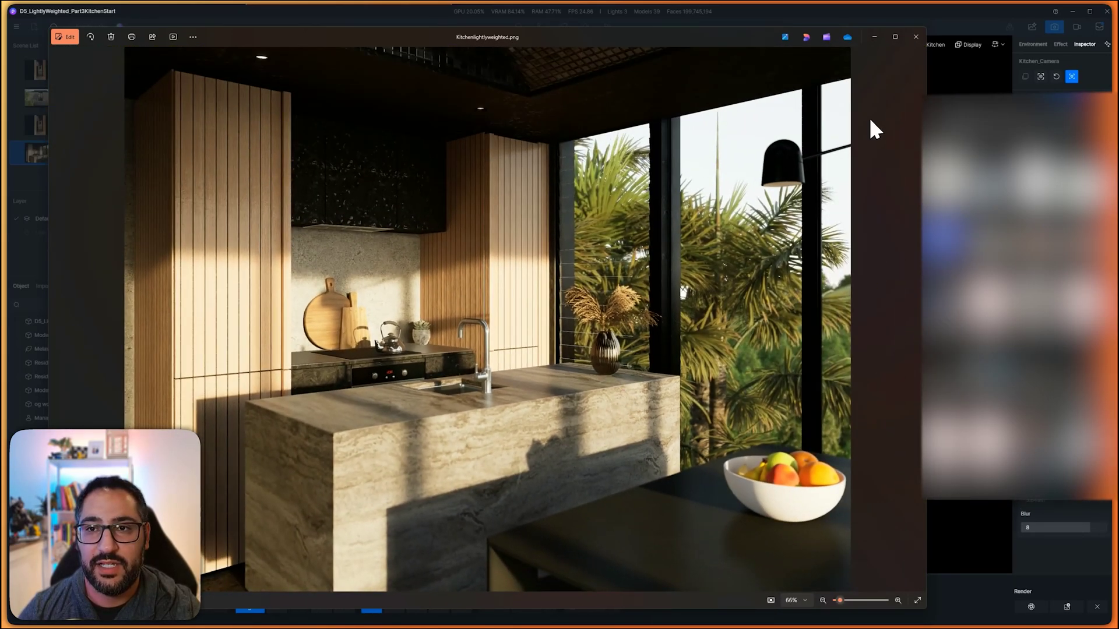
Return to the kitchen scene and raise the wood chipboard roughness to 0.8.
click(874, 38)
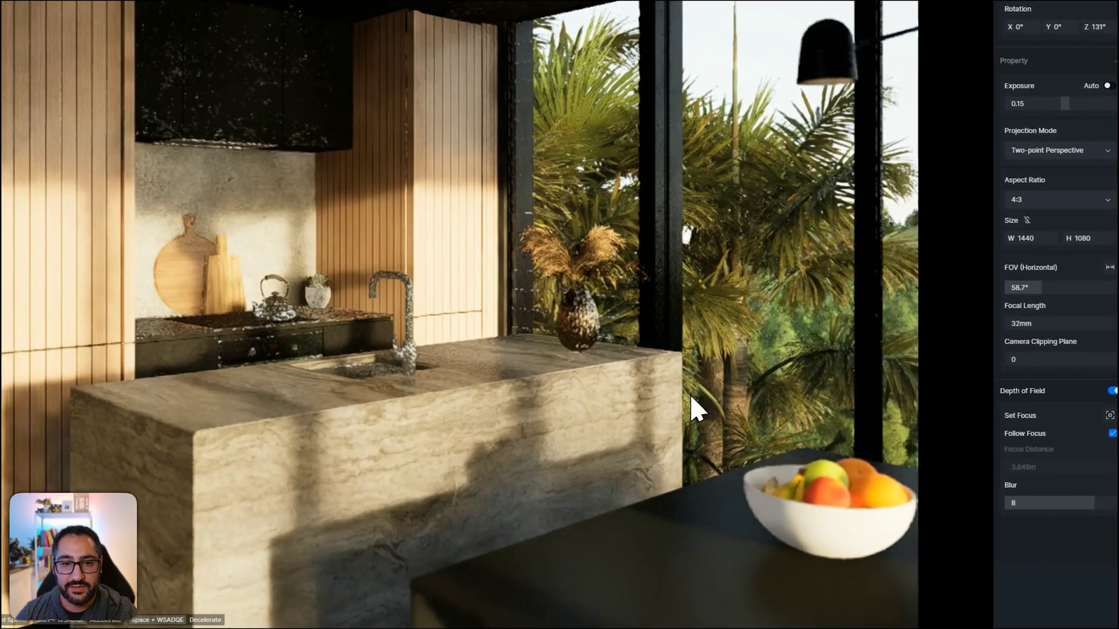
right_drag(667, 394, 606, 446)
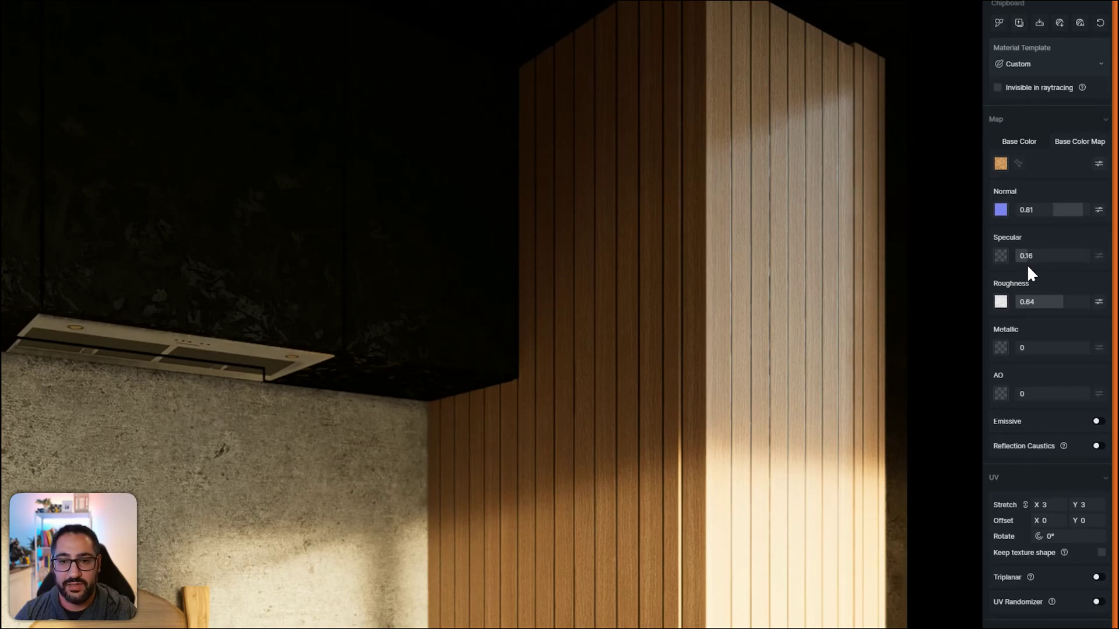
drag(1054, 301, 1075, 302)
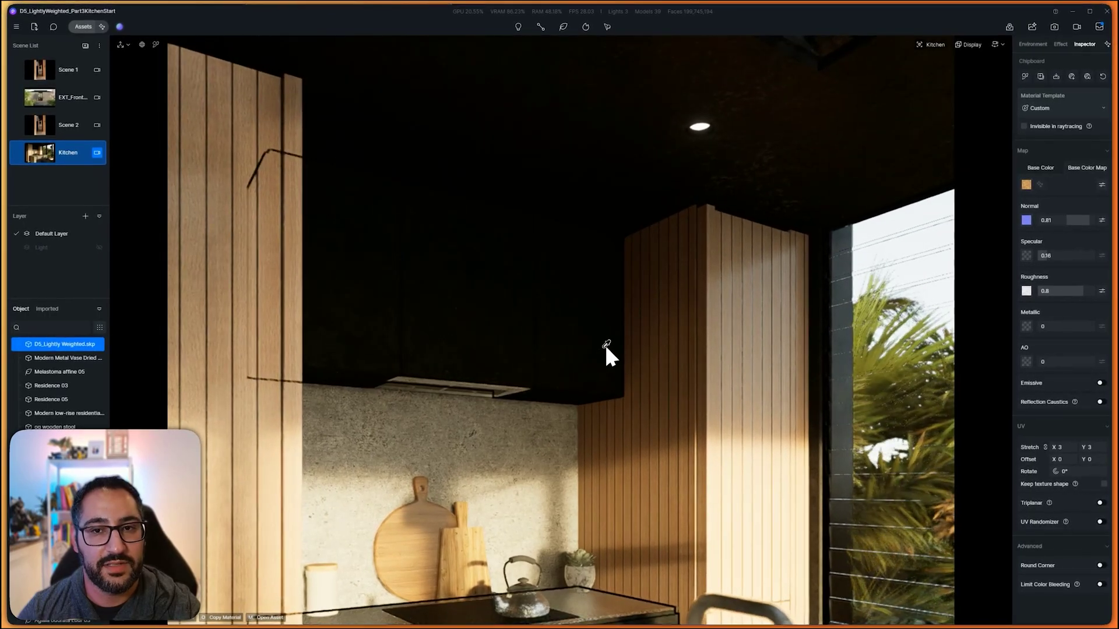
Sample a scene material, apply it to another surface, and set the concrete texture stretch to 2.
scroll(606, 348, down, 2)
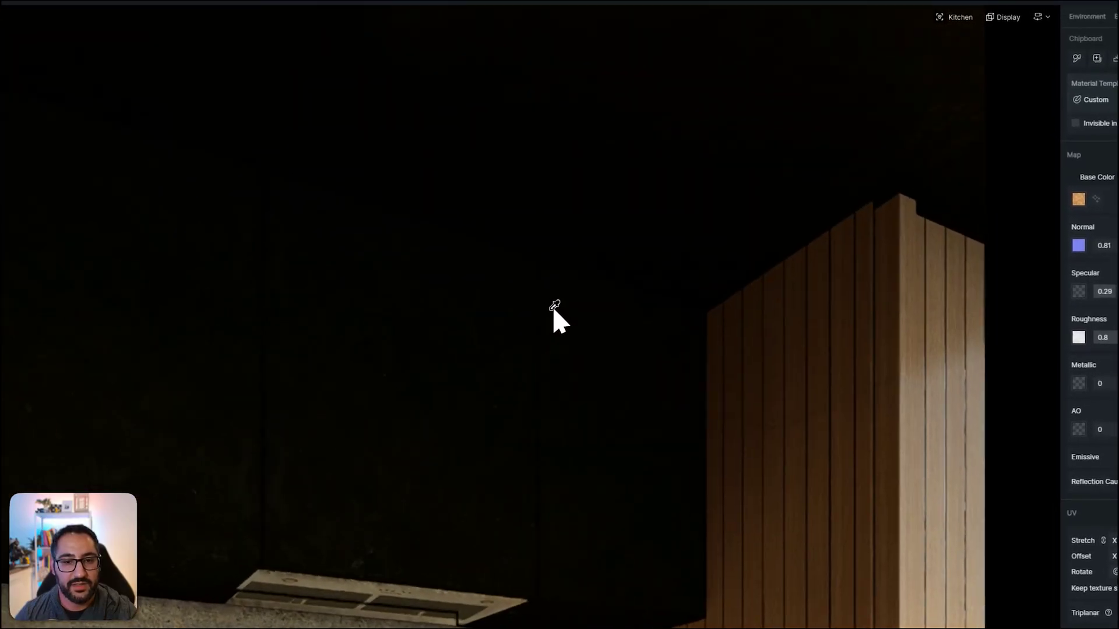
click(556, 319)
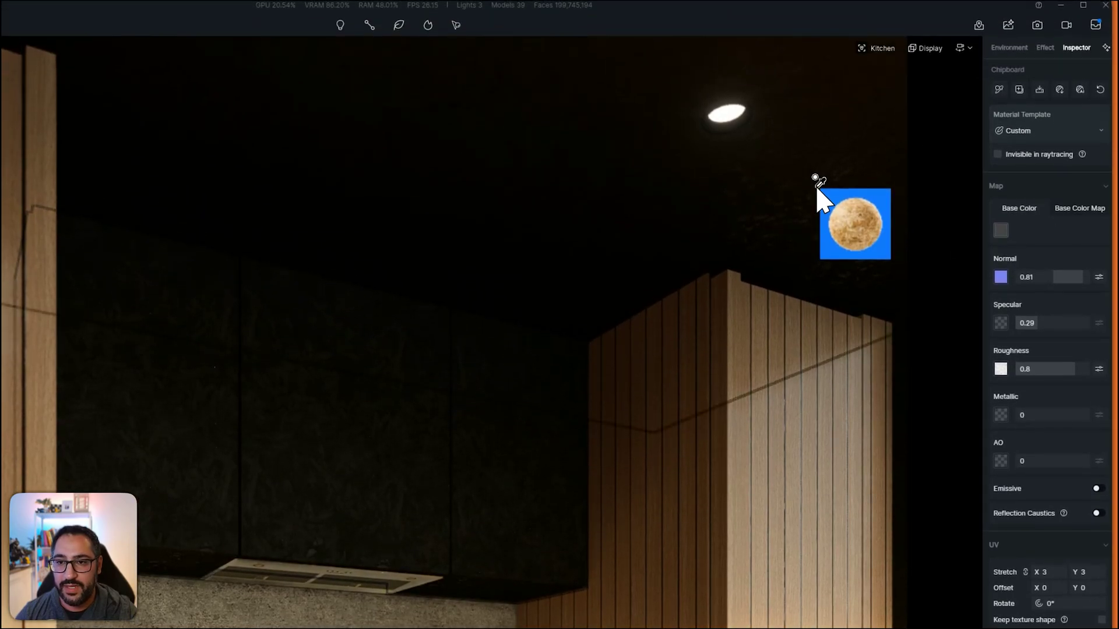
right_drag(799, 240, 849, 248)
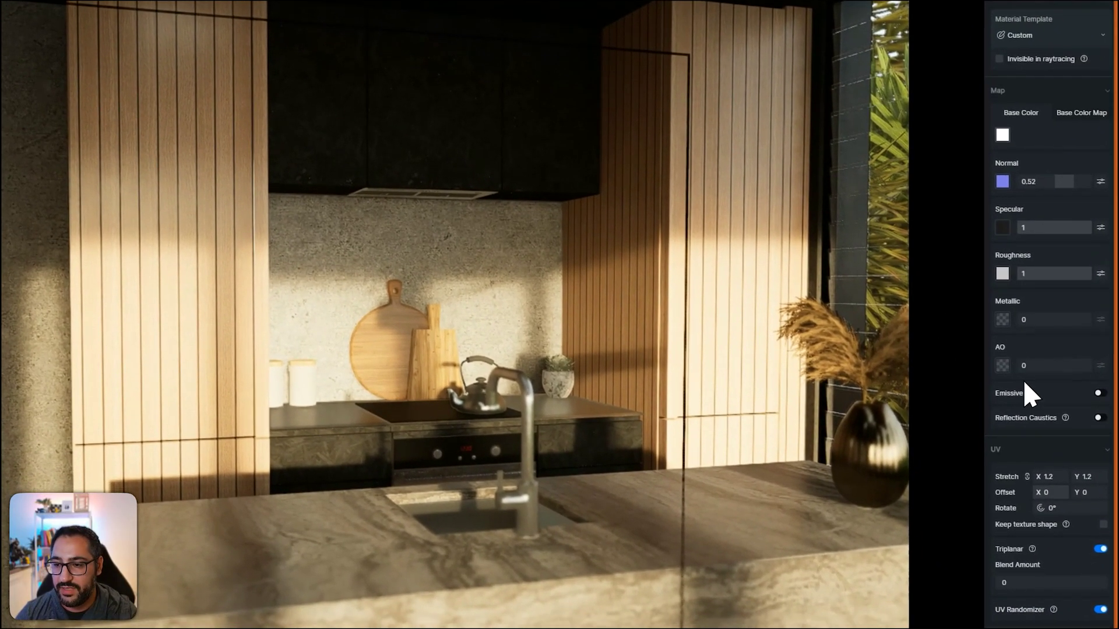
click(1061, 488)
text(2)
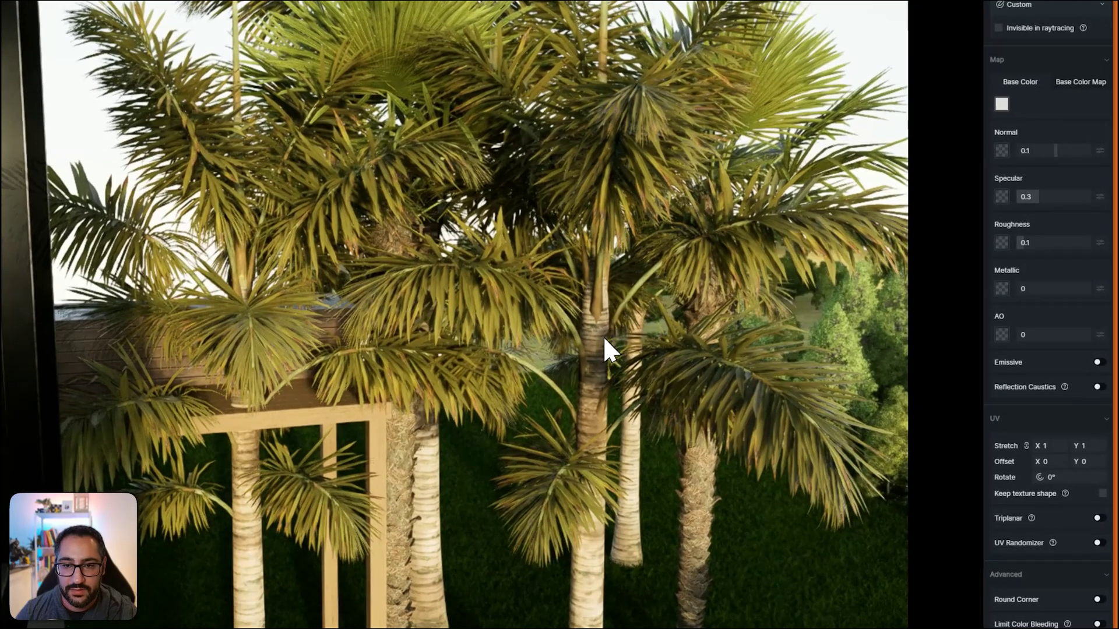
Duplicate a palm outside the window, then shrink the copy and lower its height.
click(598, 335)
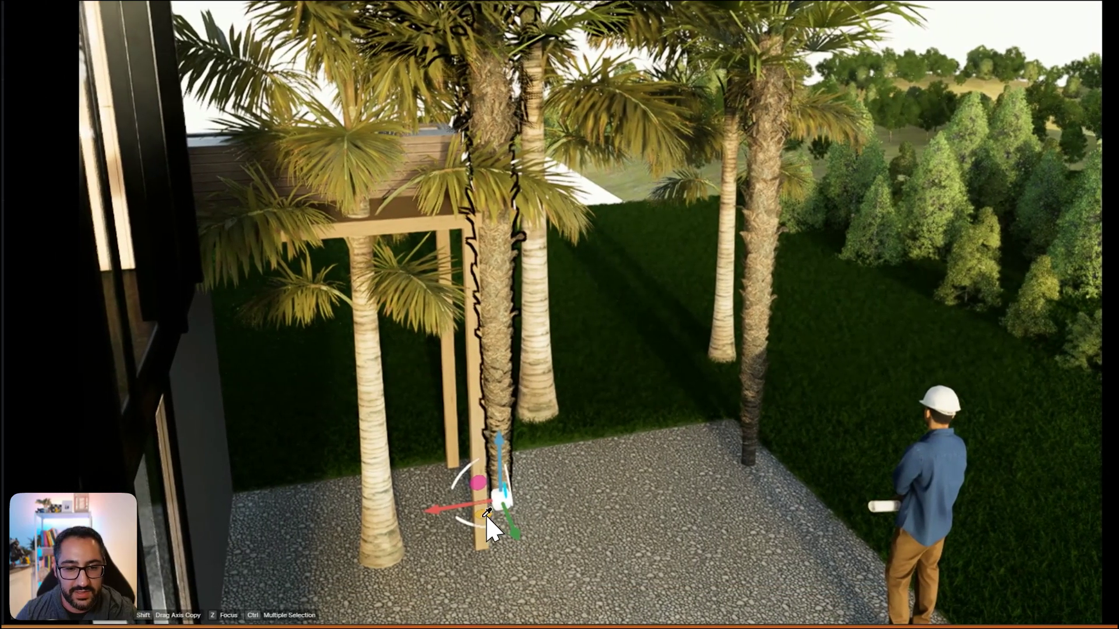
alt+drag(495, 525, 619, 525)
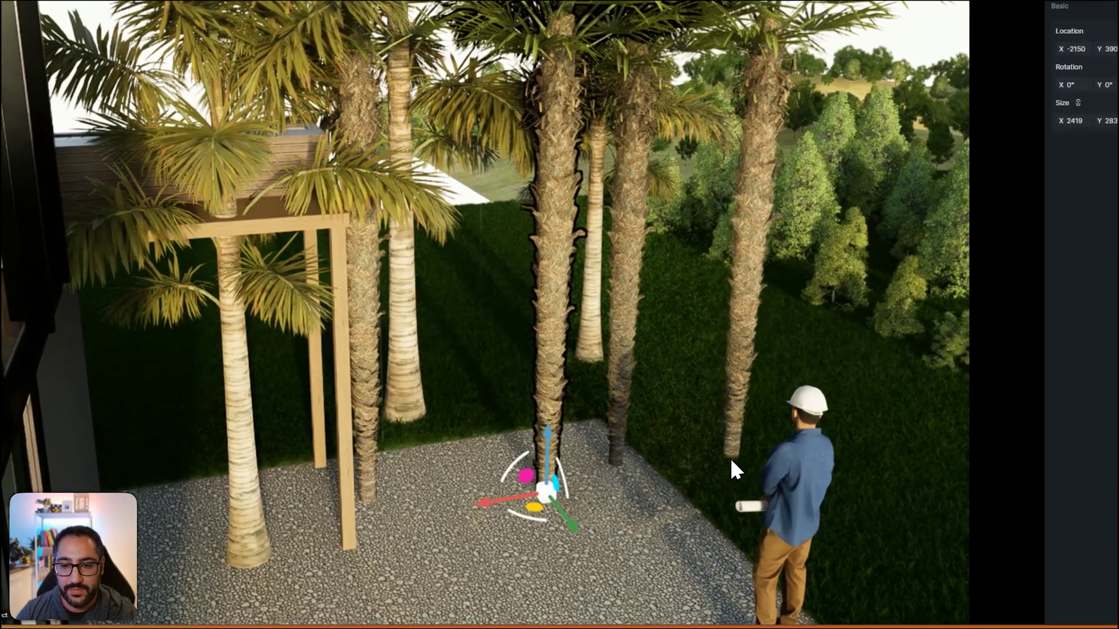
click(807, 461)
click(717, 469)
drag(711, 400, 705, 427)
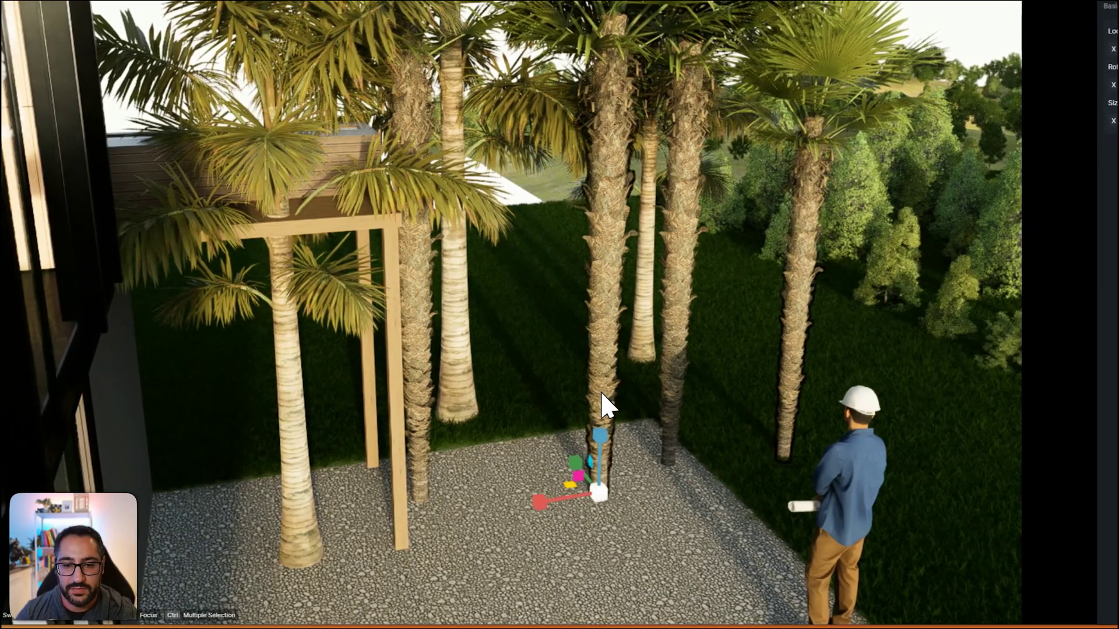
drag(603, 402, 584, 501)
click(623, 494)
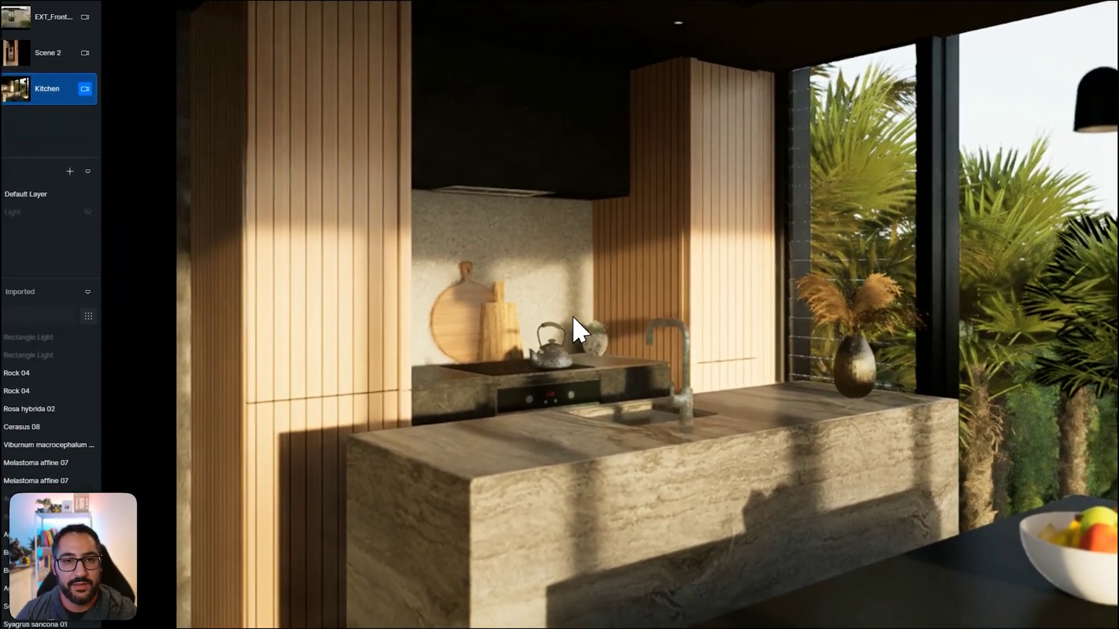
Enable two-point perspective, set clipping plane 120 and focal length 24, then close the photo viewer.
key(F8)
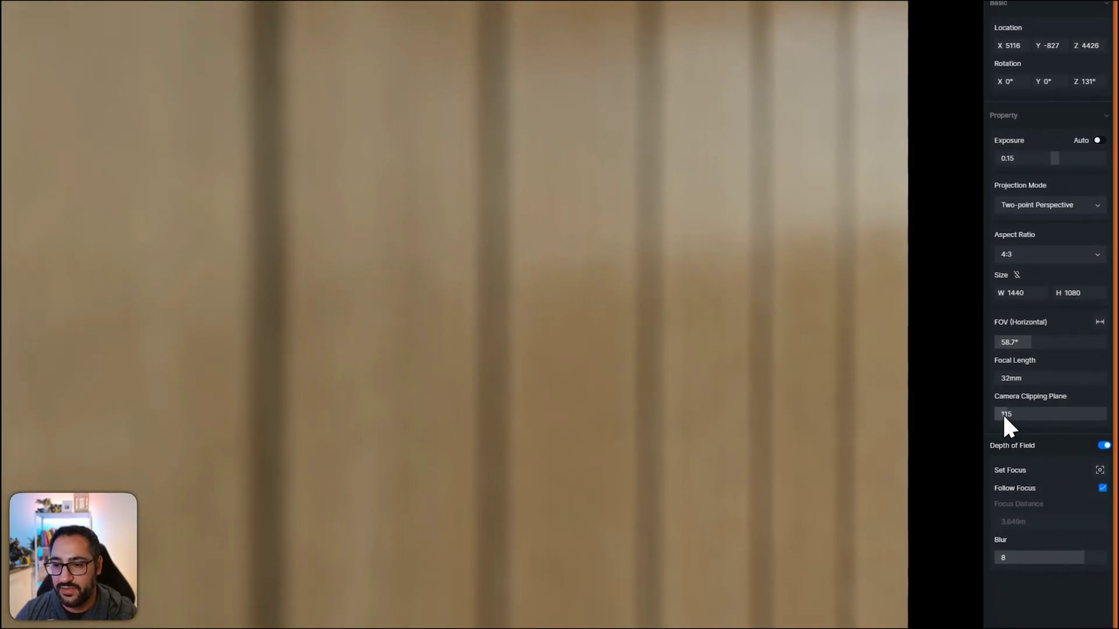
drag(1003, 414, 1013, 411)
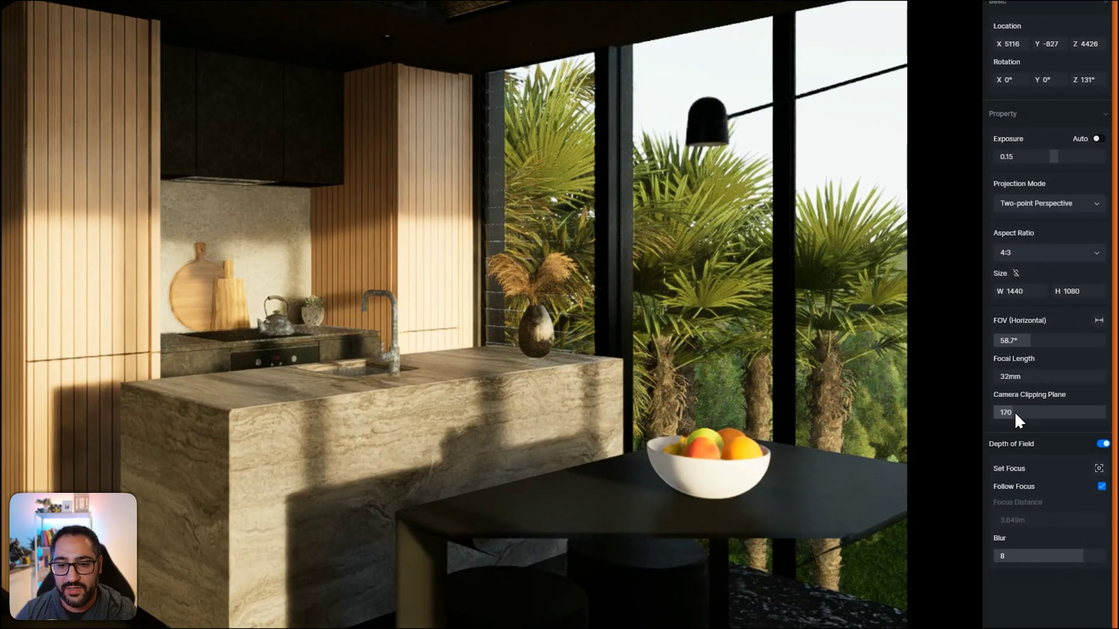
scroll(750, 369, up, 3)
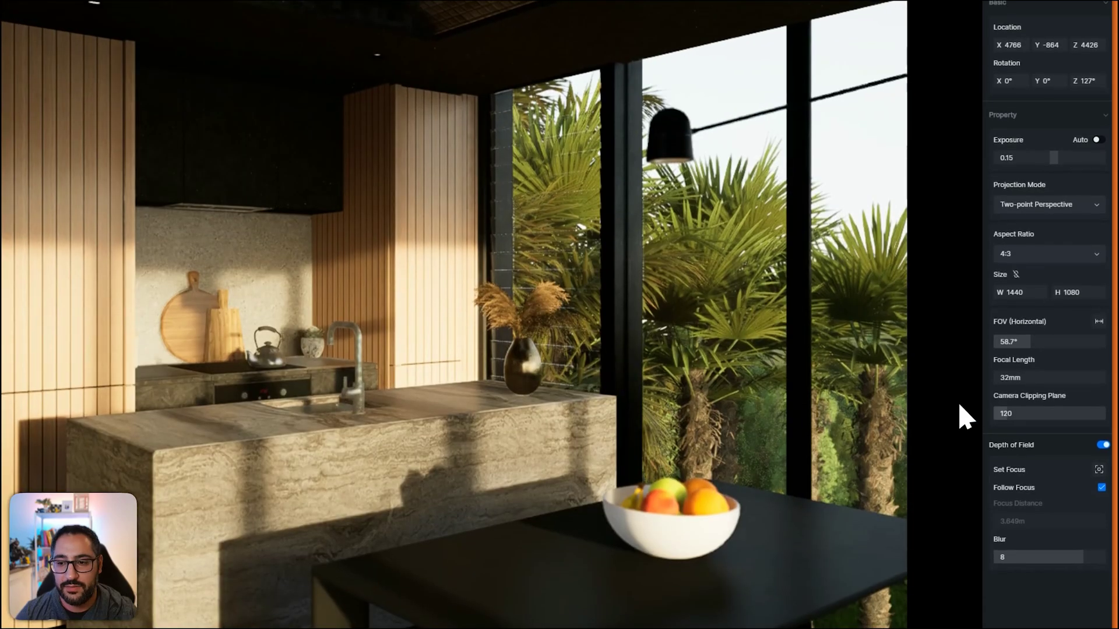
click(1017, 377)
text(24)
key(Return)
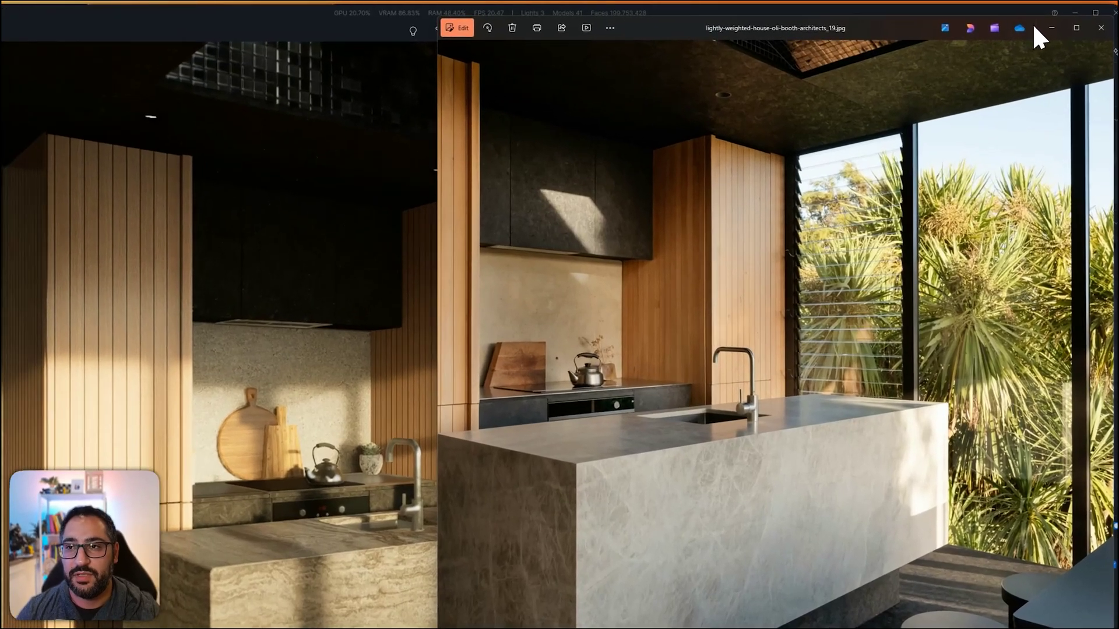
click(1094, 23)
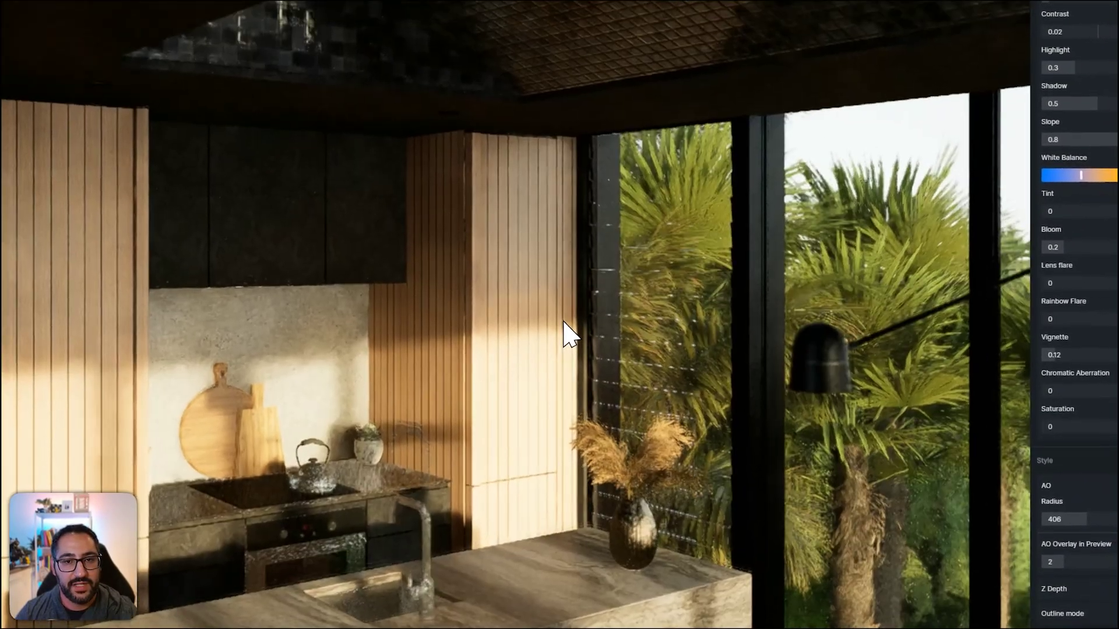
Add a rectangular light over the roof skylight, then raise, enlarge and tilt it.
right_drag(563, 321, 606, 477)
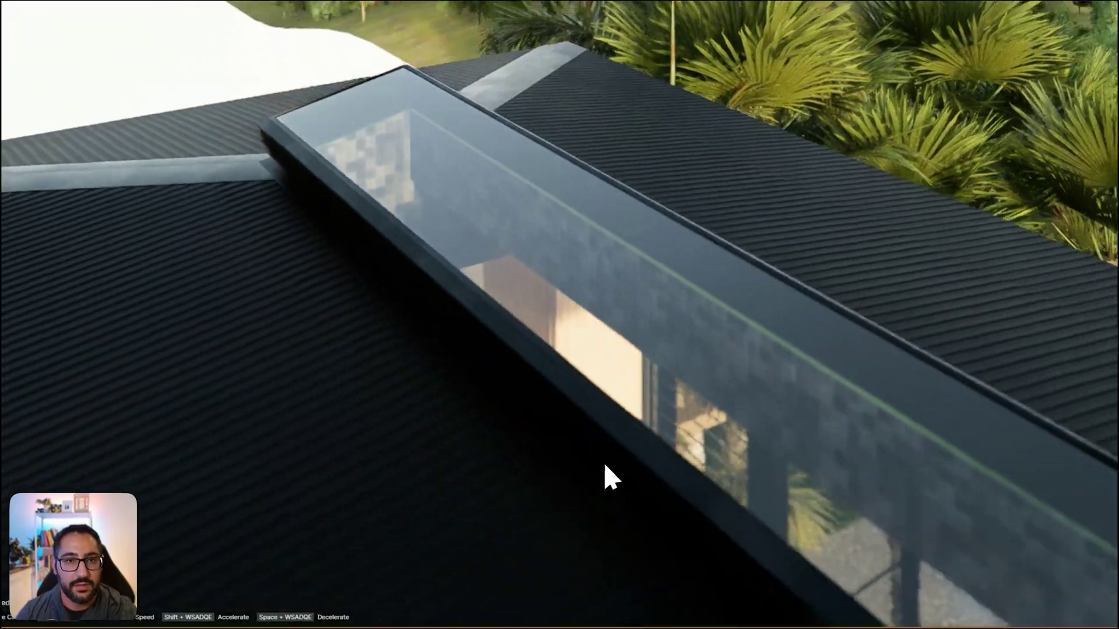
click(518, 34)
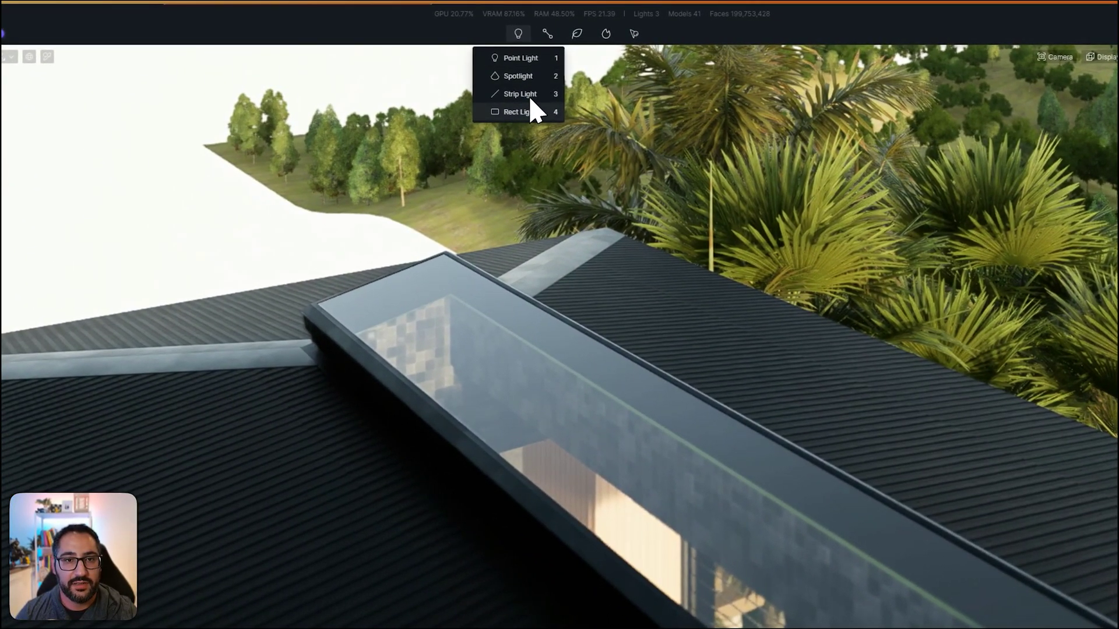
click(535, 112)
click(531, 408)
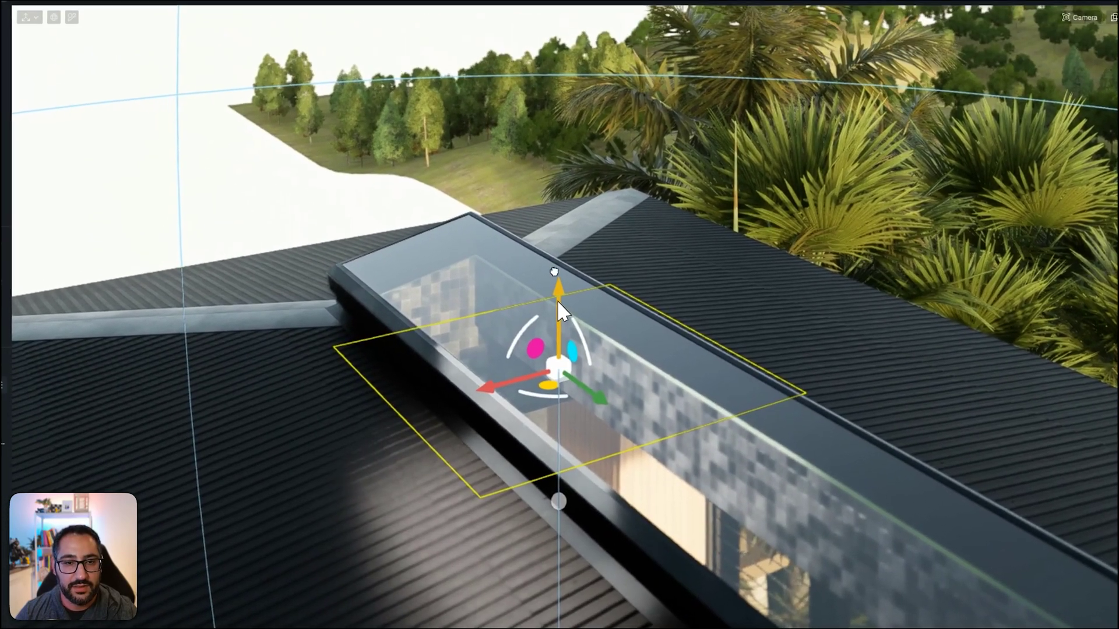
drag(557, 303, 557, 175)
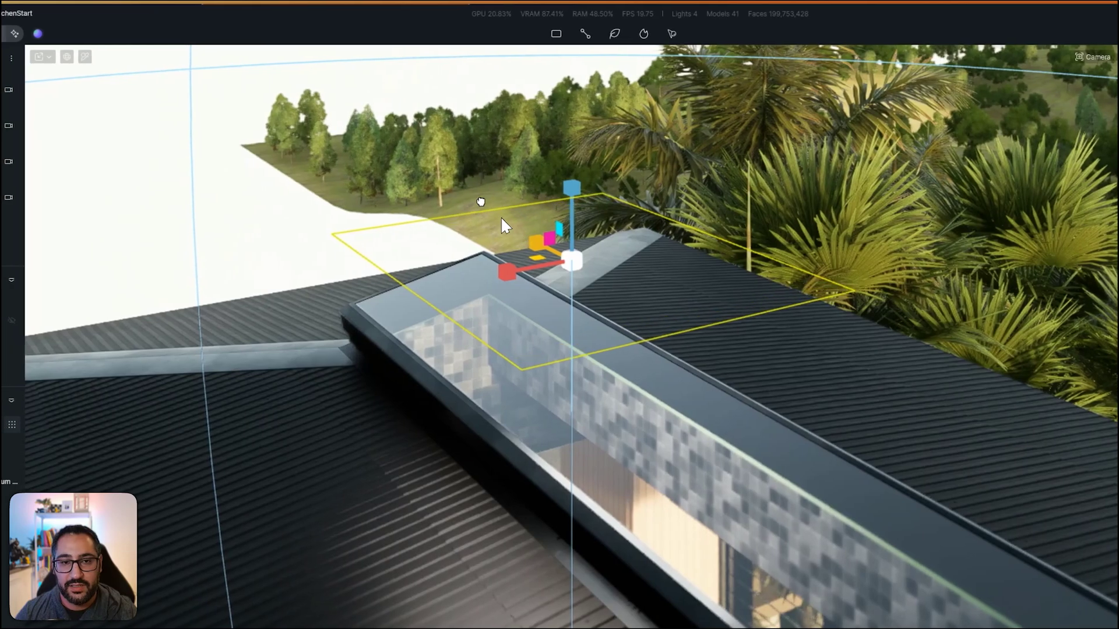
drag(500, 216, 408, 149)
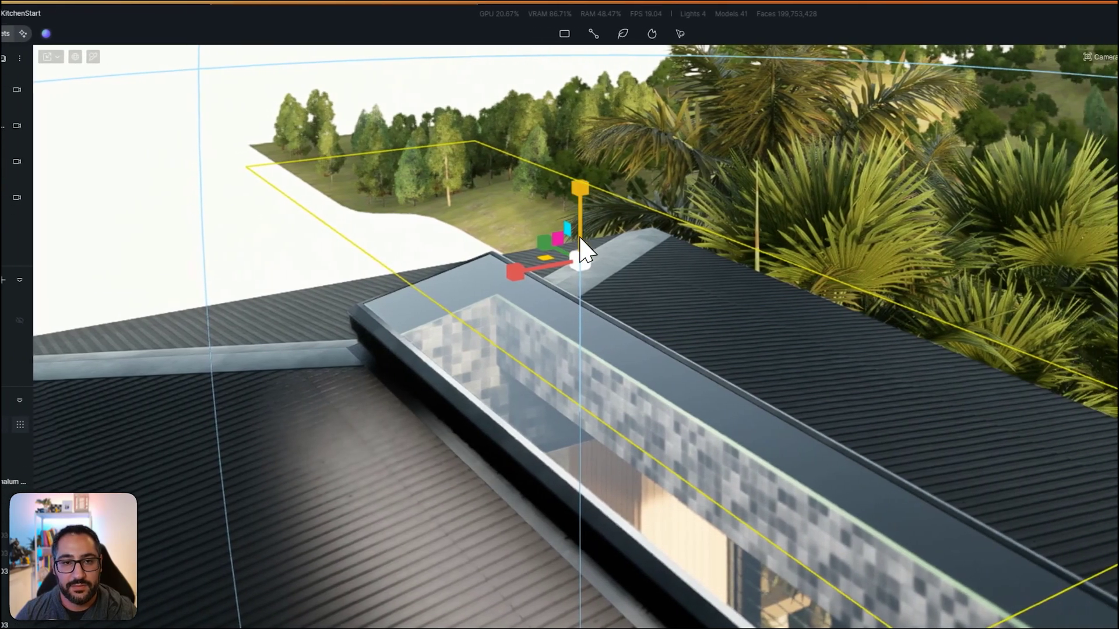
key(w)
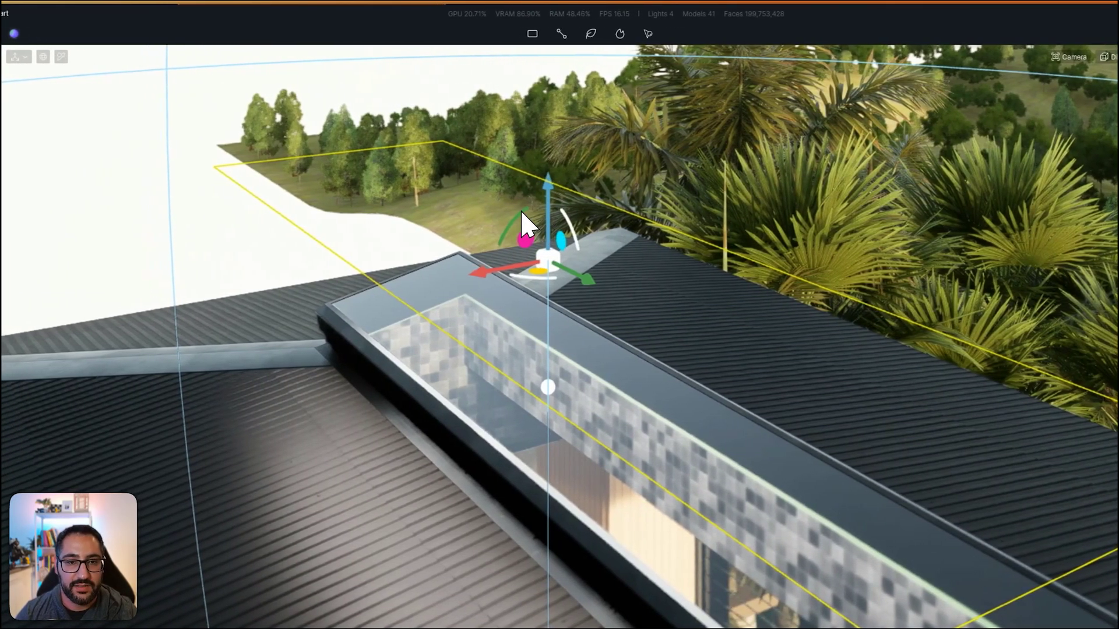
drag(521, 213, 541, 267)
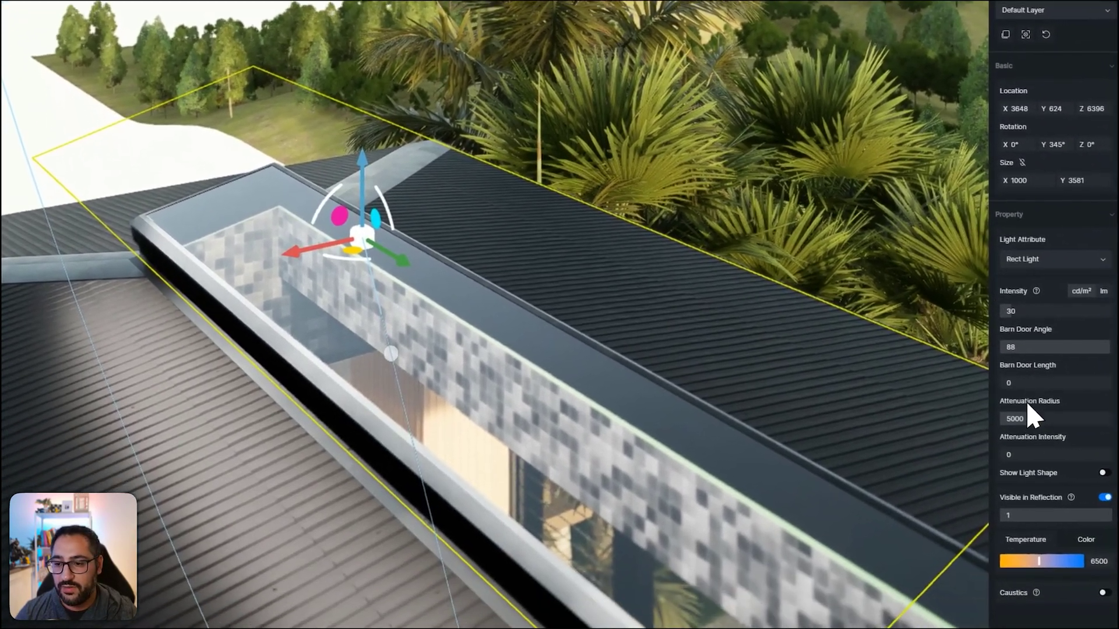
Set the light's temperature to 3550 K and its intensity to 20.
drag(1038, 559, 1014, 558)
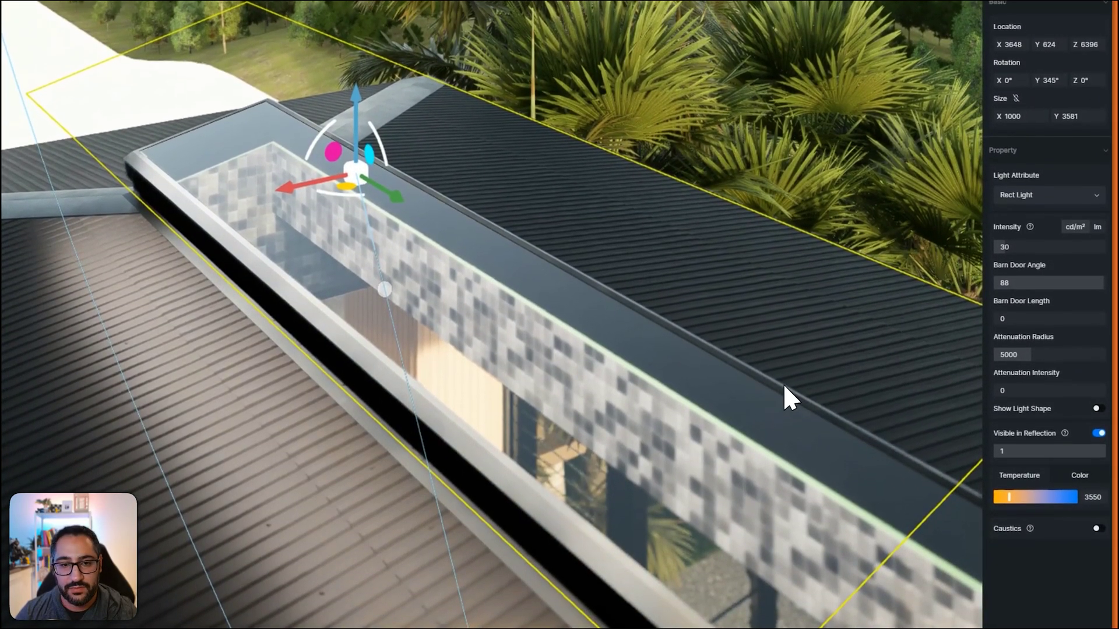
right_drag(774, 380, 356, 190)
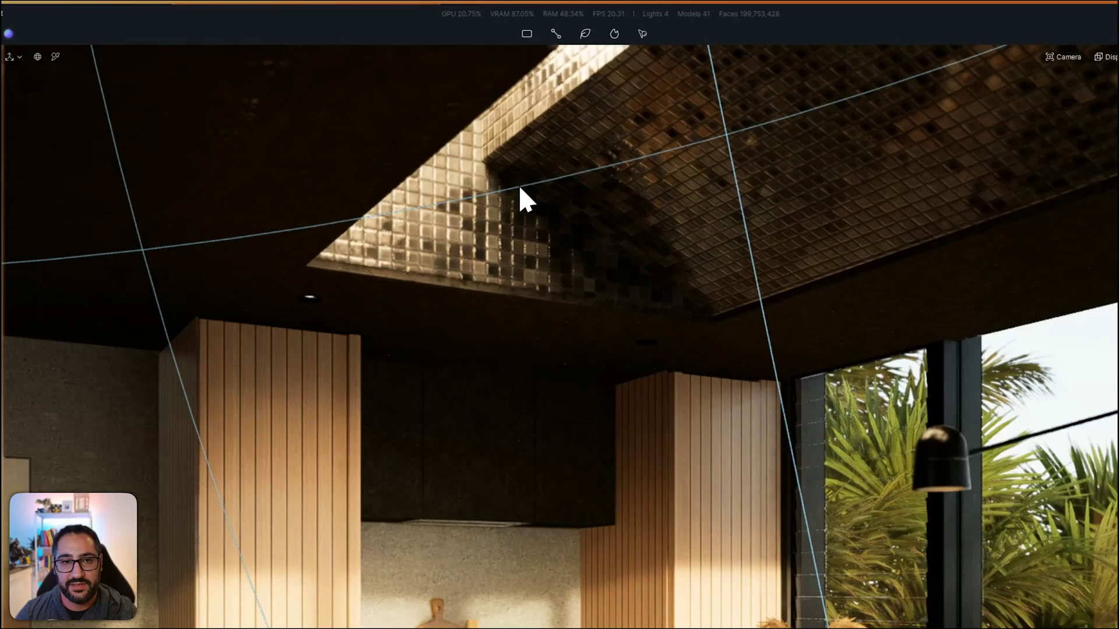
right_drag(521, 188, 624, 257)
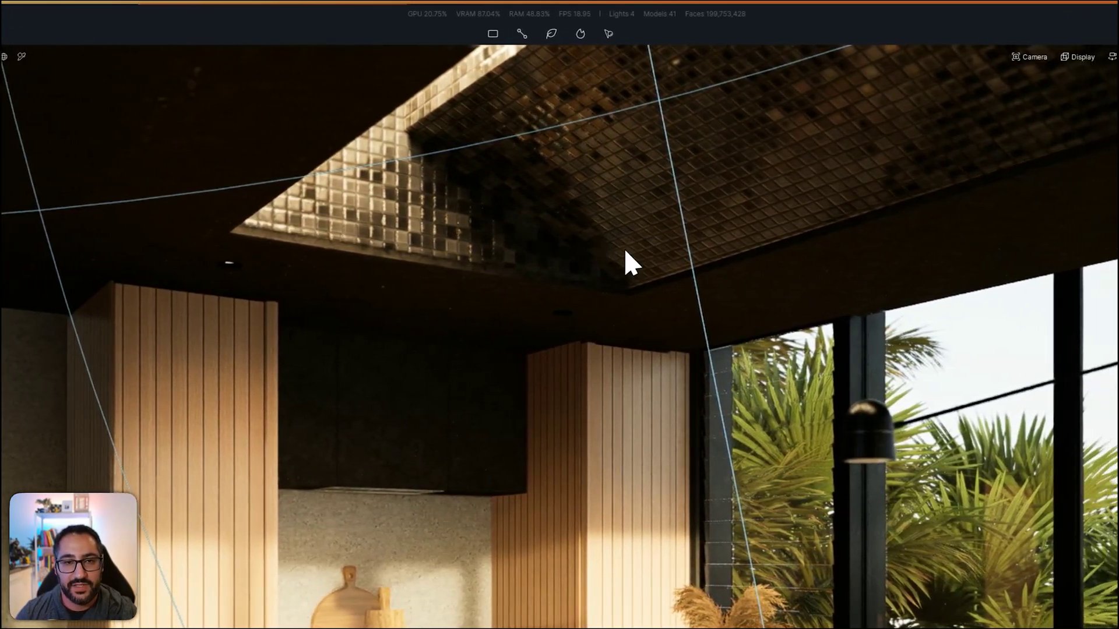
click(1008, 310)
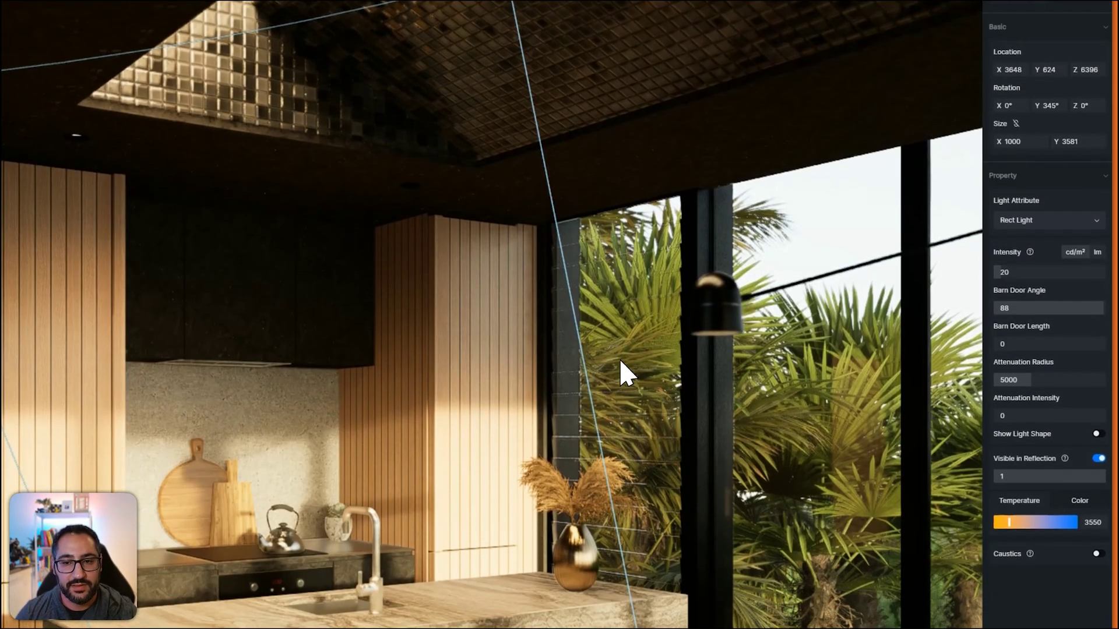
right_drag(619, 358, 508, 317)
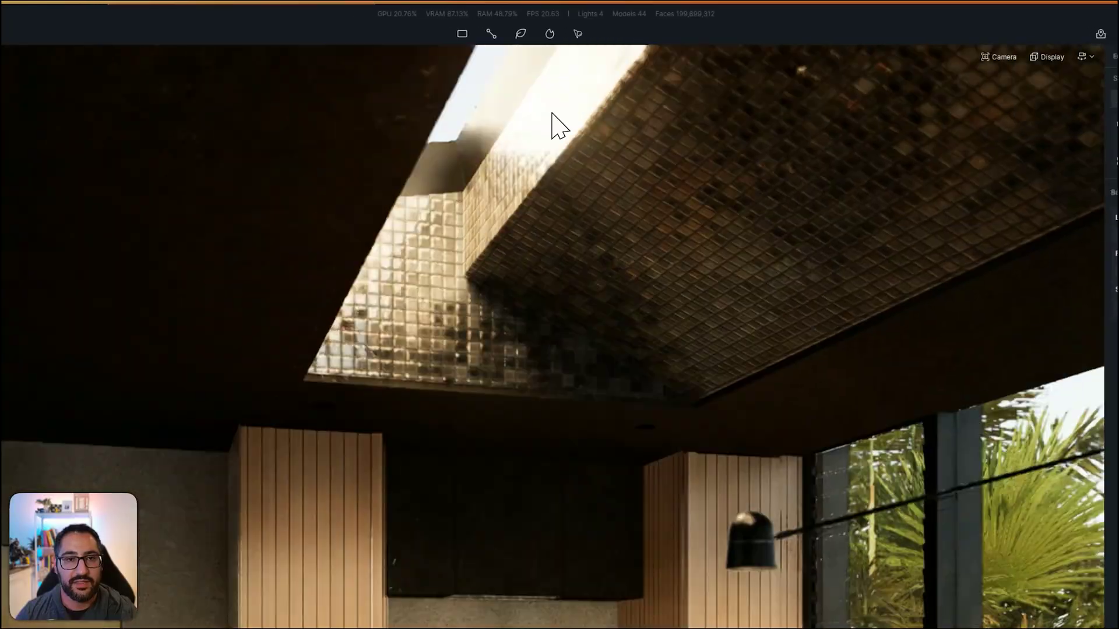
drag(542, 111, 783, 258)
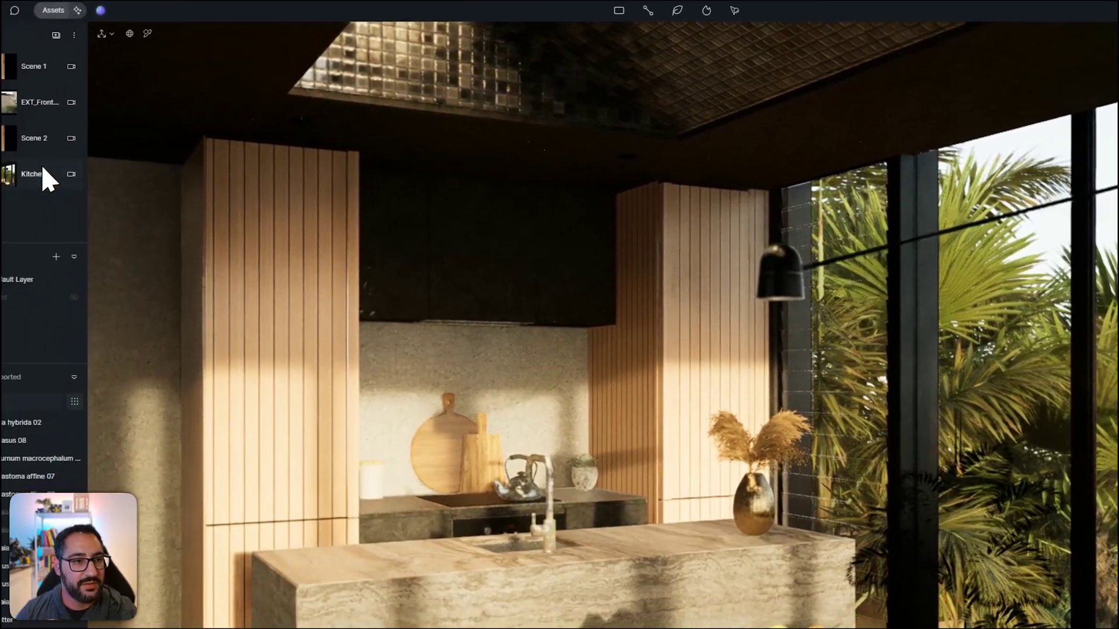
Set the Kitchen camera's focal length to 33mm and snap back to the Kitchen view.
click(47, 178)
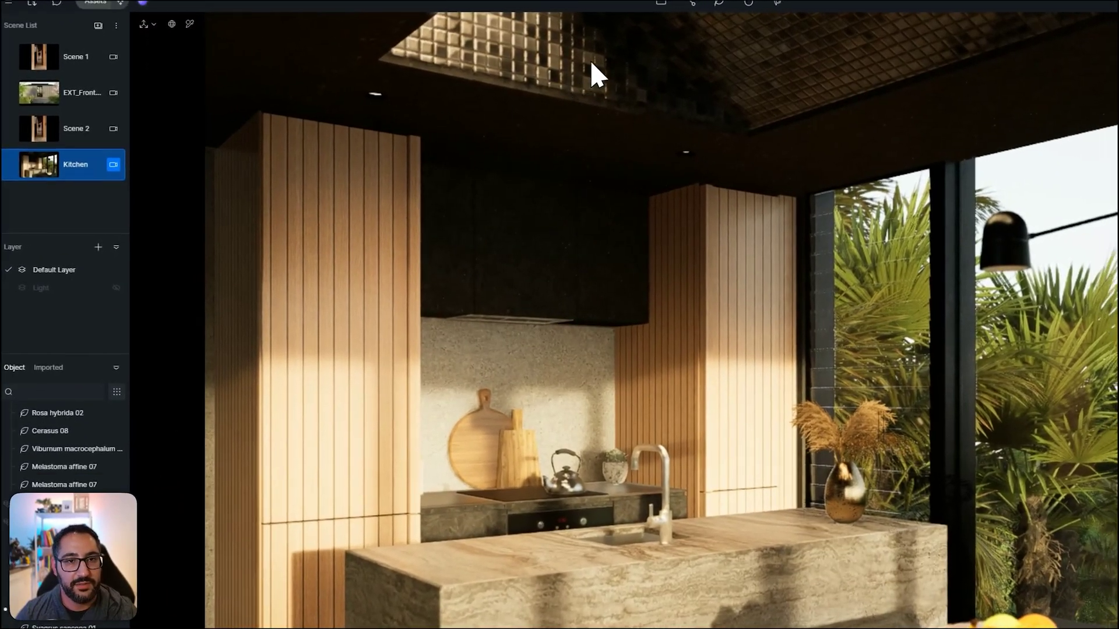
click(1031, 387)
text(33)
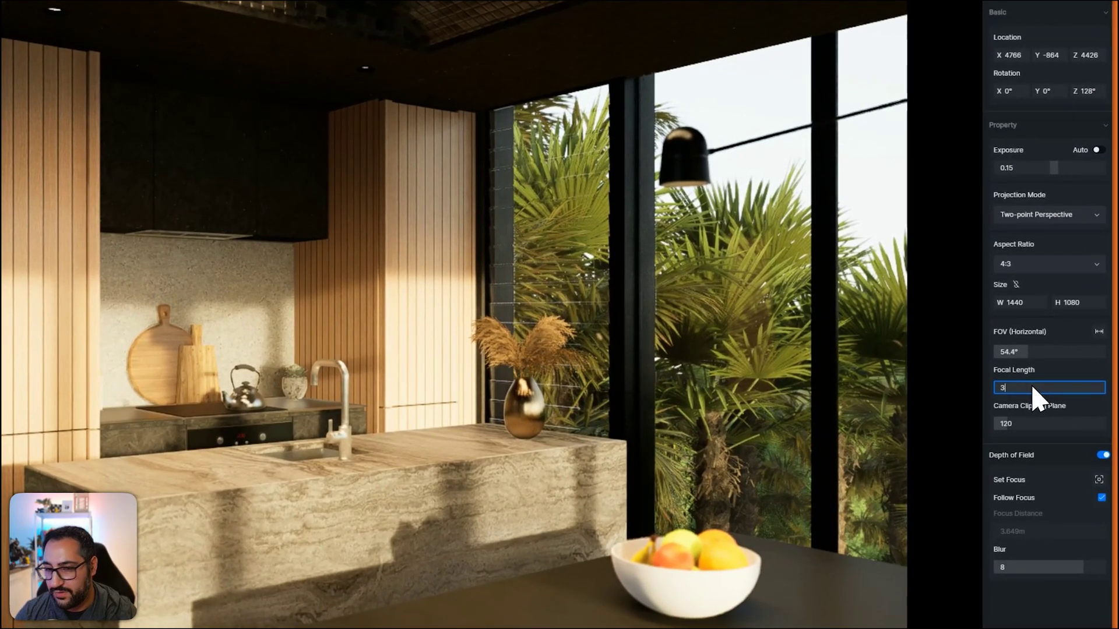
key(Return)
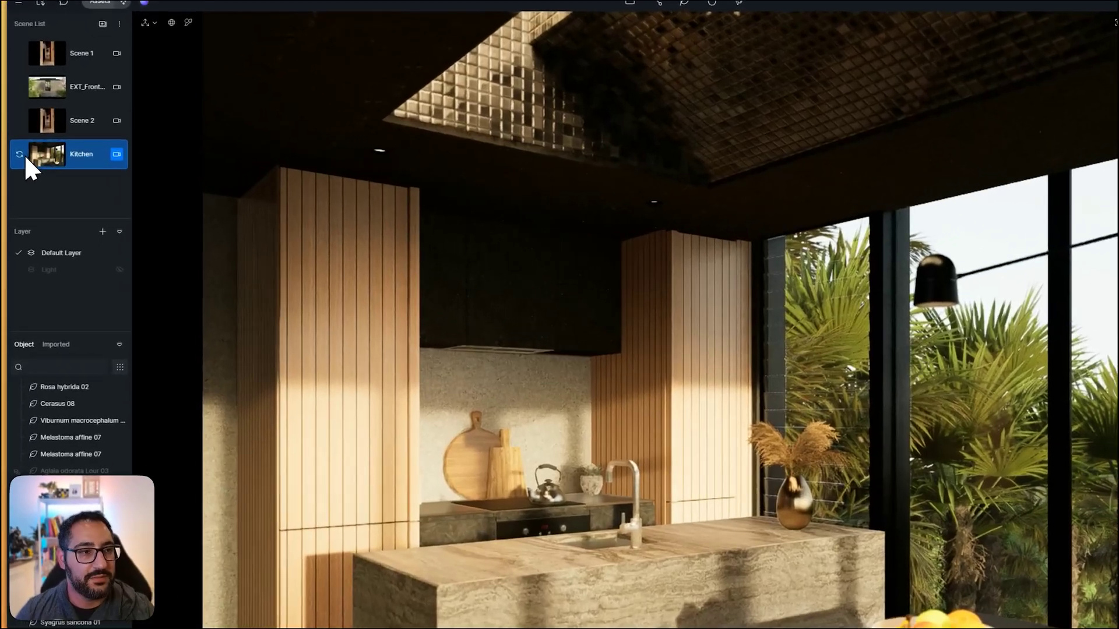
click(21, 155)
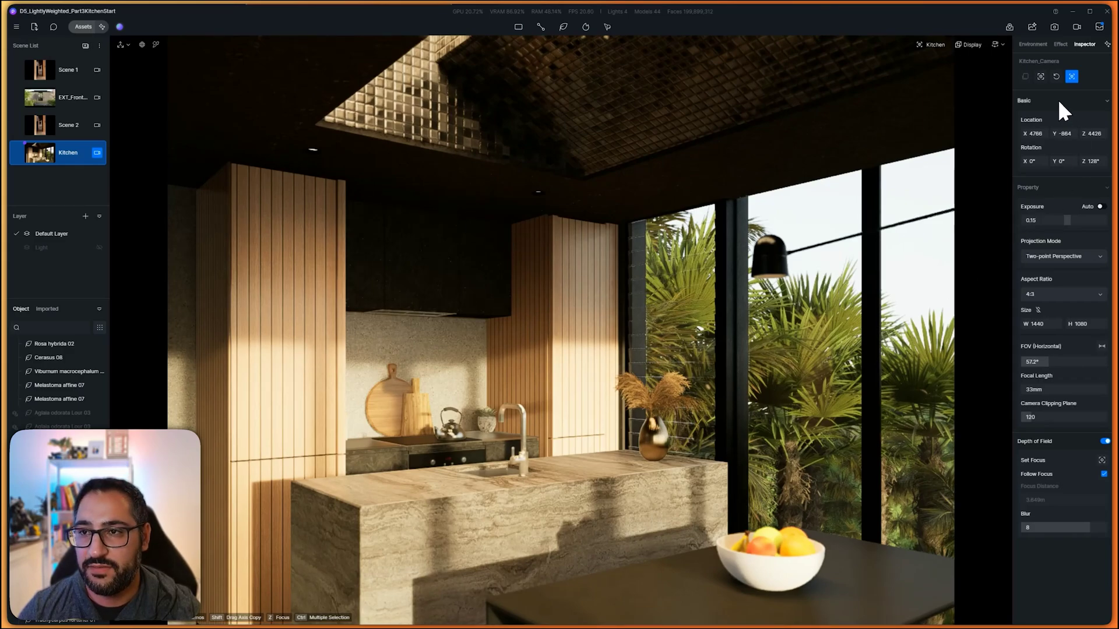
Start a 2K (2560×1920) still-image render, bringing up the save prompt.
click(1054, 27)
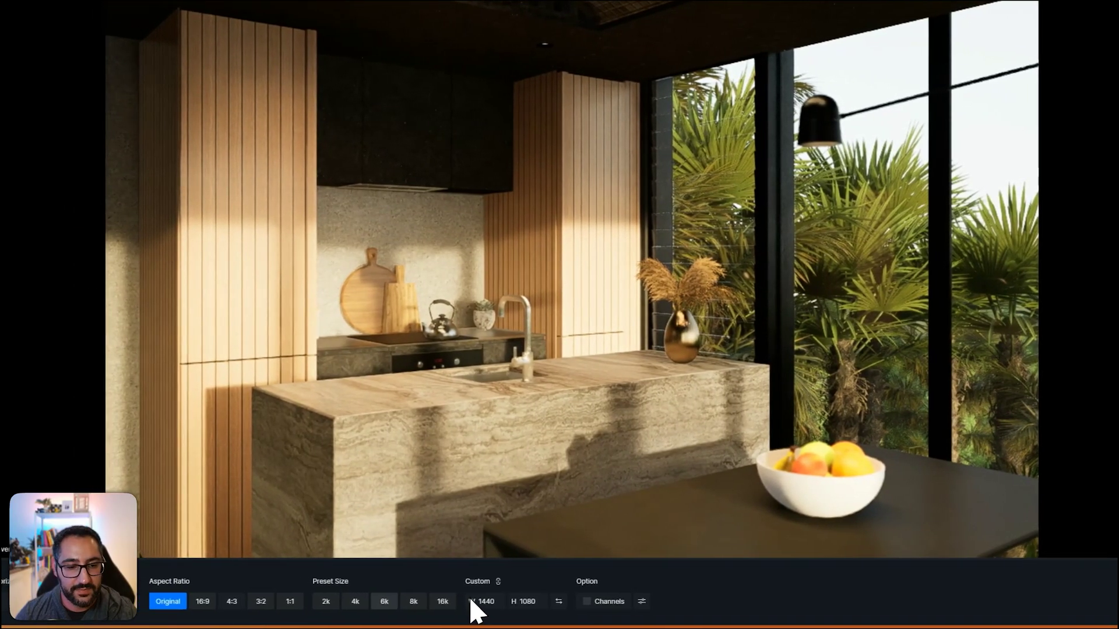
click(328, 601)
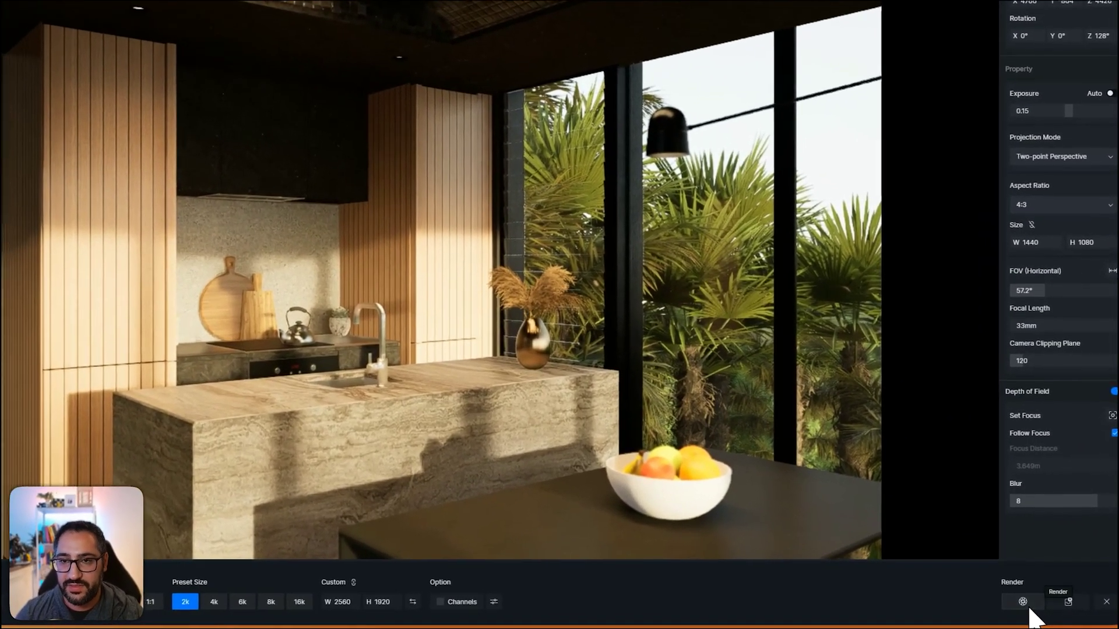
click(1031, 606)
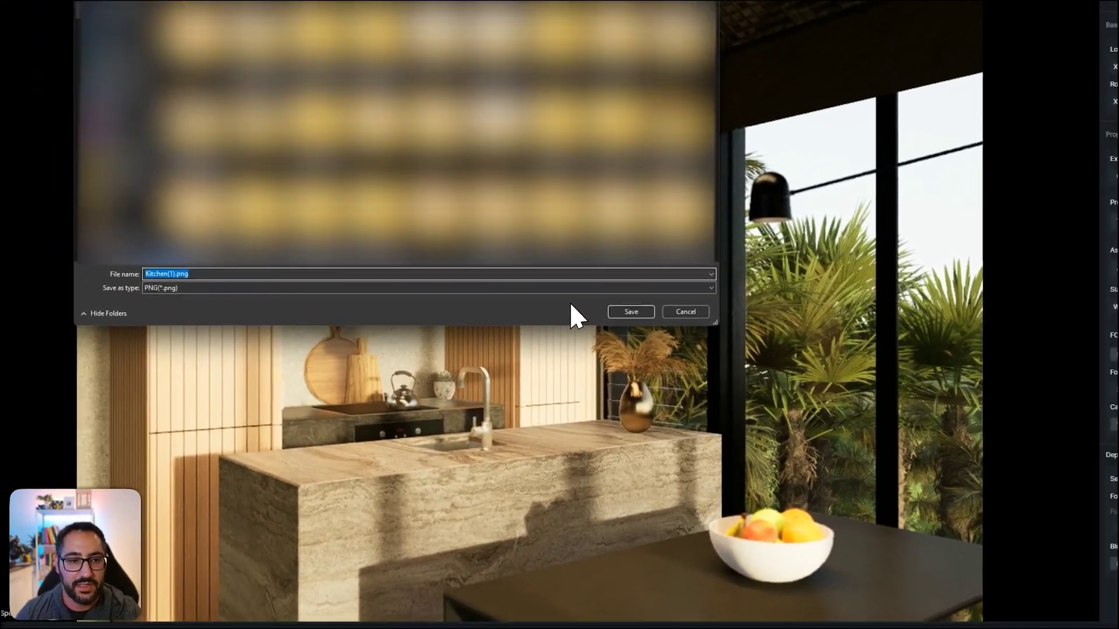
Confirm saving the render as a PNG file.
key(Return)
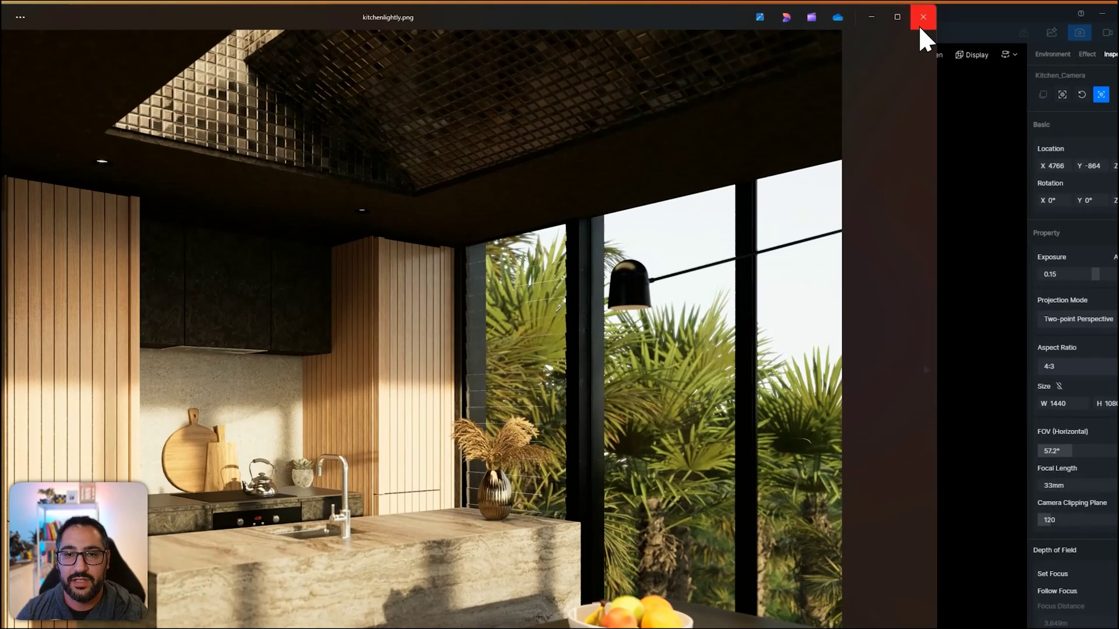
Enhance the kitchenlightly render at Normal weight and compare it against the original with the slider.
click(927, 16)
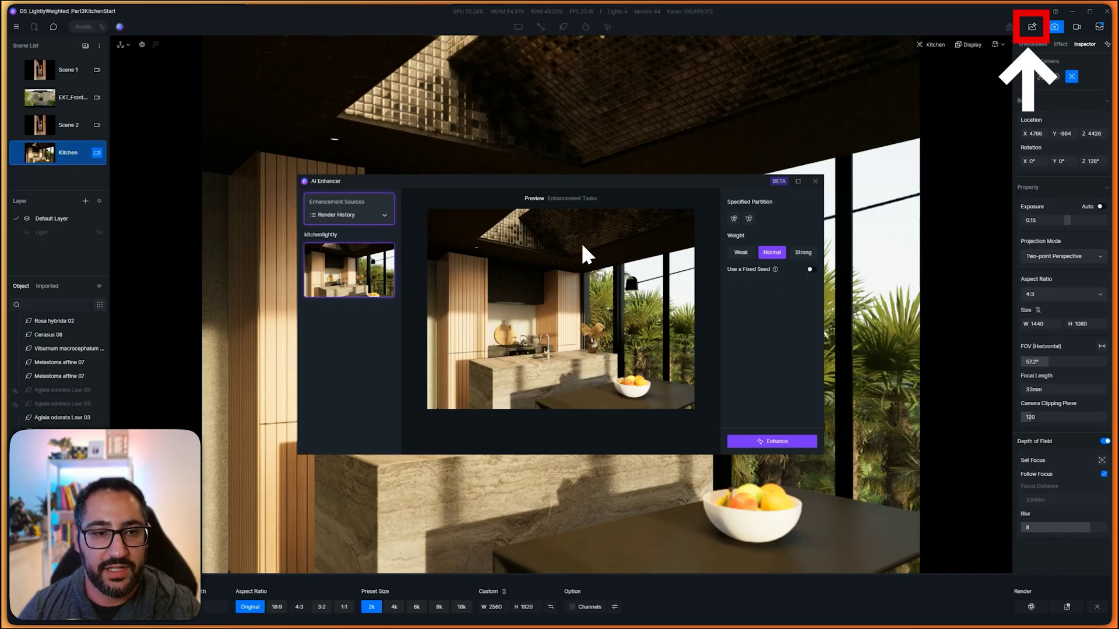
click(778, 442)
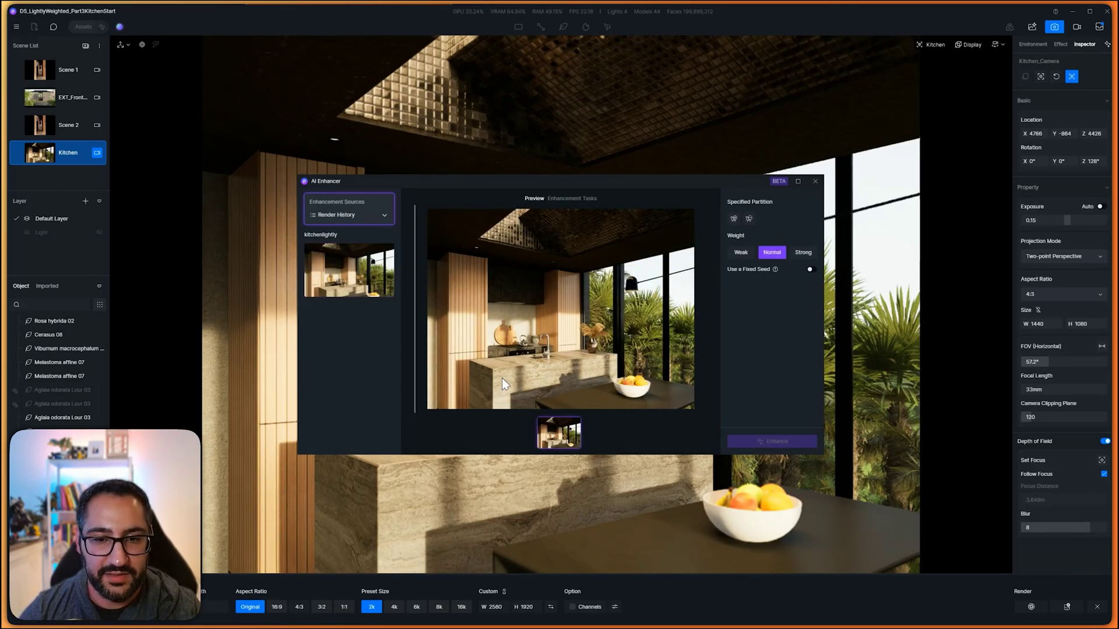
mouse_move(411, 373)
mouse_down()
mouse_move(653, 373)
mouse_move(410, 374)
mouse_up()
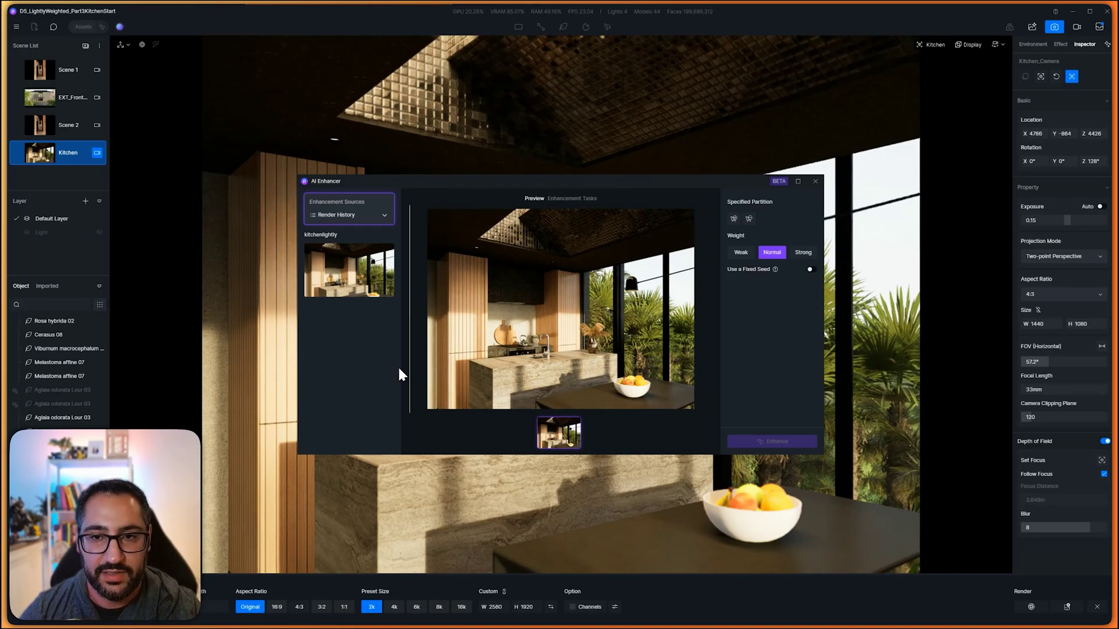
Open kitchenlightly_upscale.png full size in Windows Photos.
double_click(583, 201)
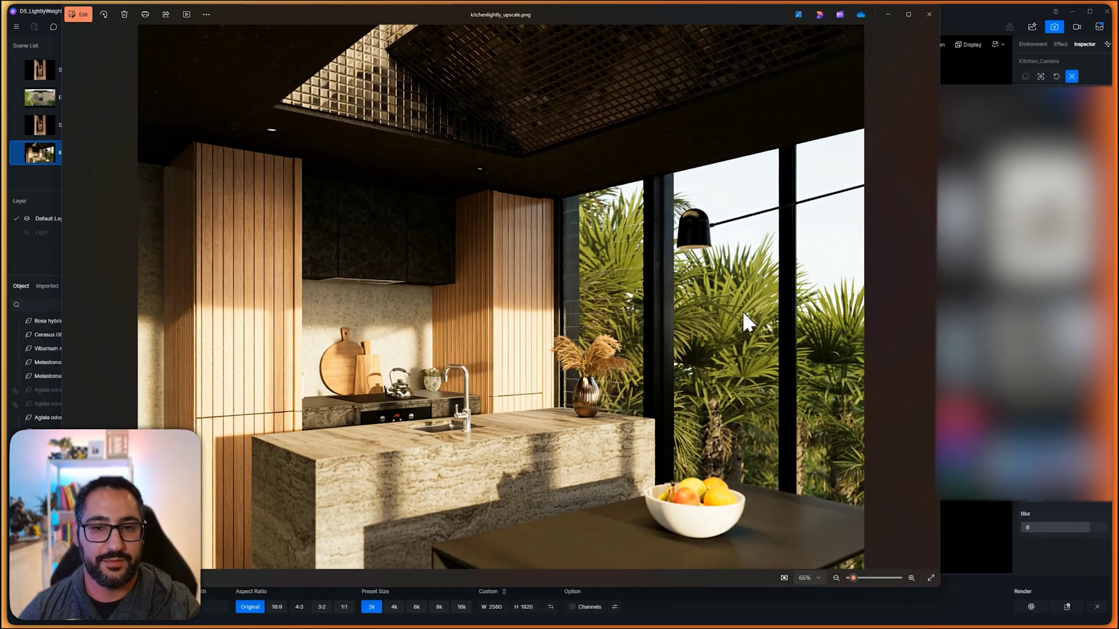